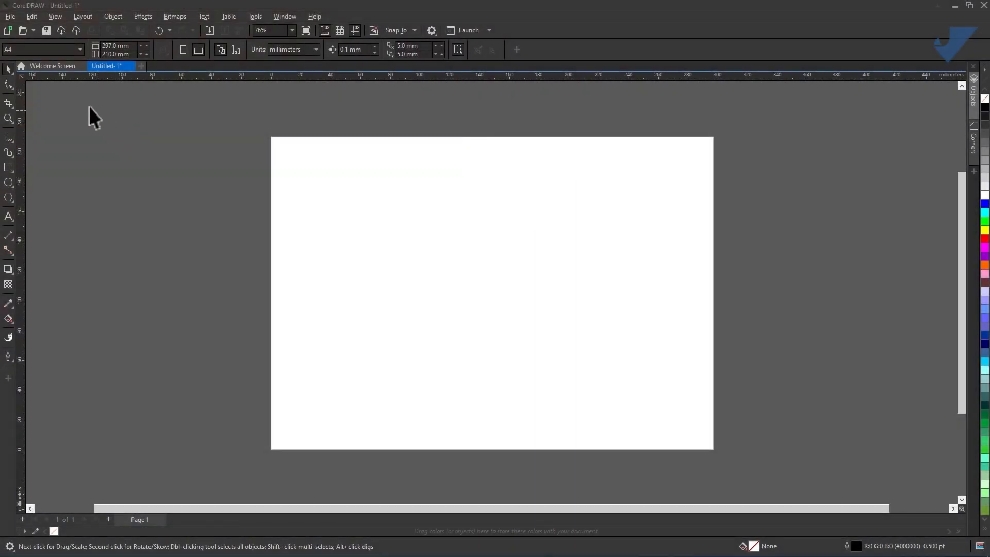
# Import the Run image and place it at original size near the page's upper left area
pyautogui.click(10, 16)
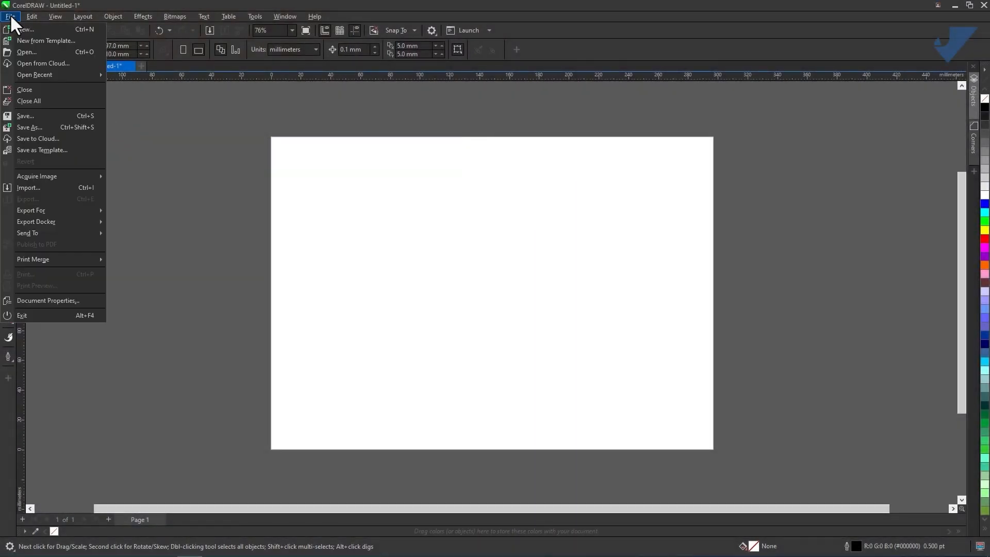
pyautogui.click(40, 187)
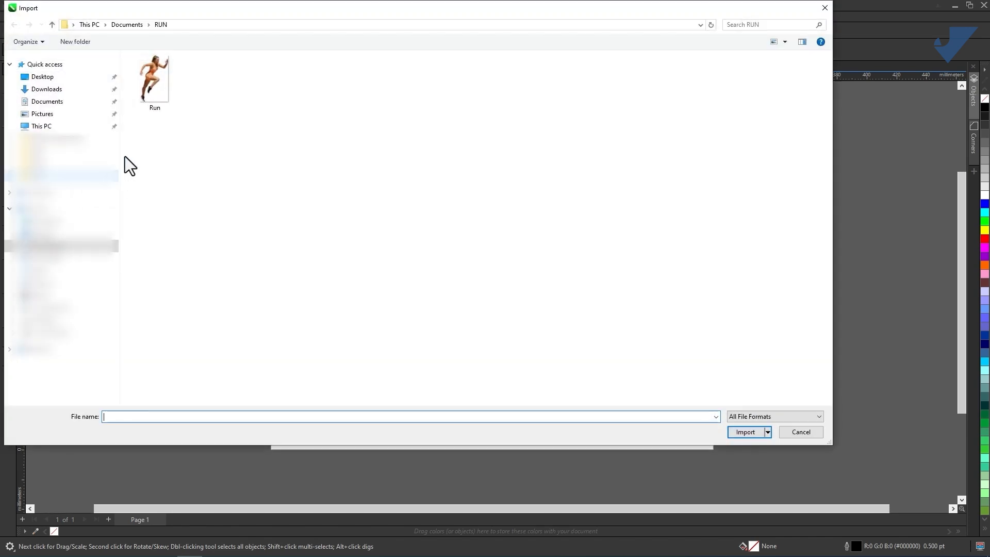
pyautogui.click(153, 73)
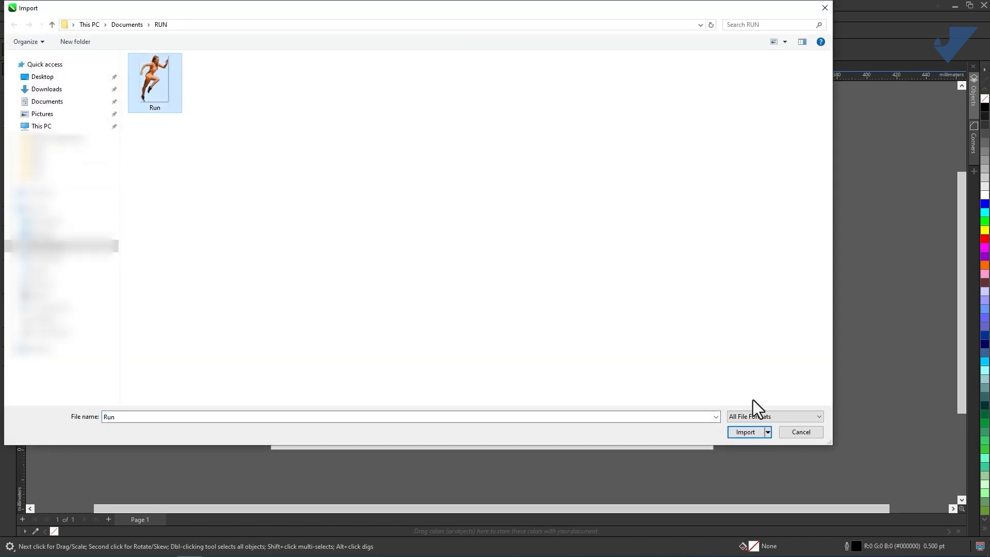
pyautogui.click(745, 431)
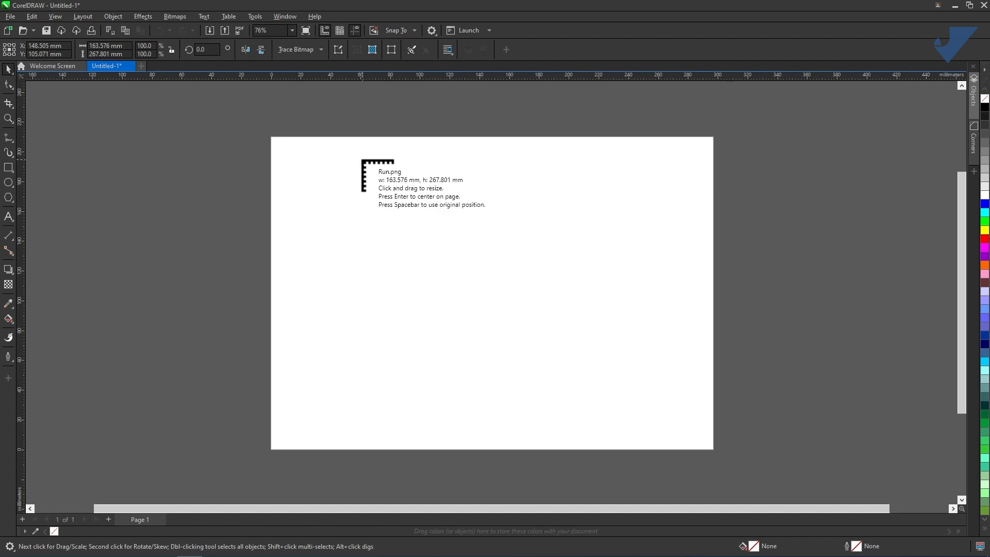
pyautogui.click(362, 160)
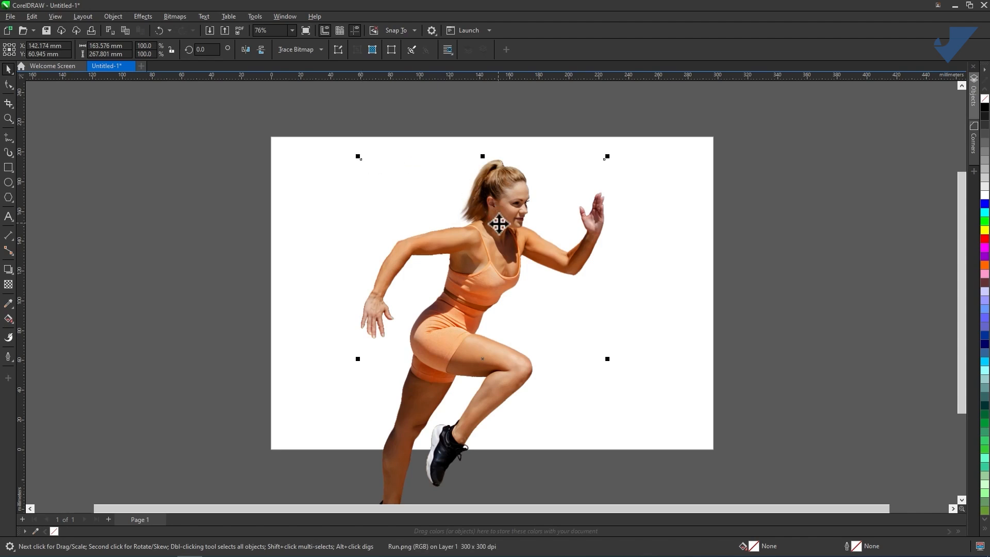
# Scale the runner image down to about 92 × 151 mm and move it near the middle of the page
pyautogui.scroll(-1, 498, 224)
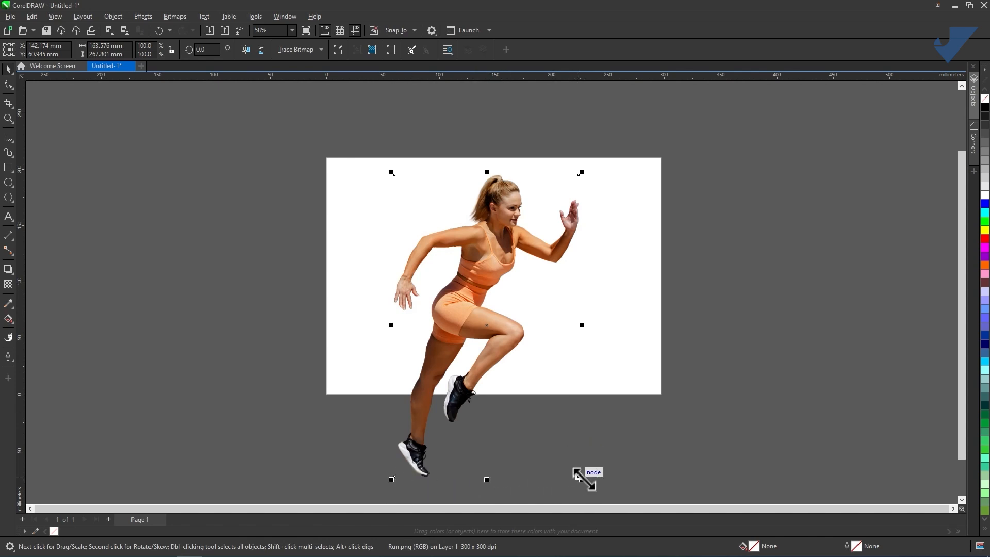
pyautogui.moveTo(582, 479); pyautogui.dragTo(502, 352)
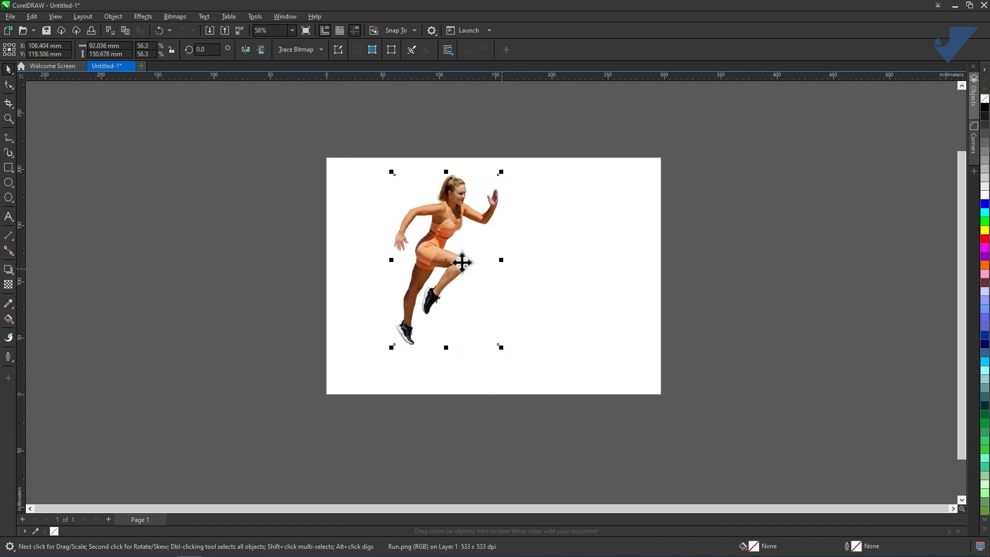
pyautogui.moveTo(441, 258); pyautogui.dragTo(514, 267)
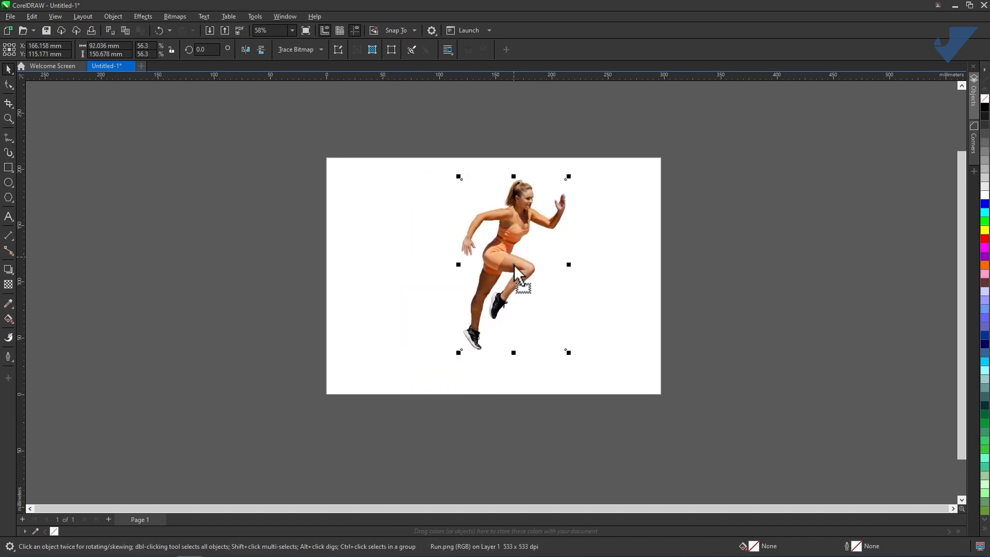
pyautogui.click(610, 257)
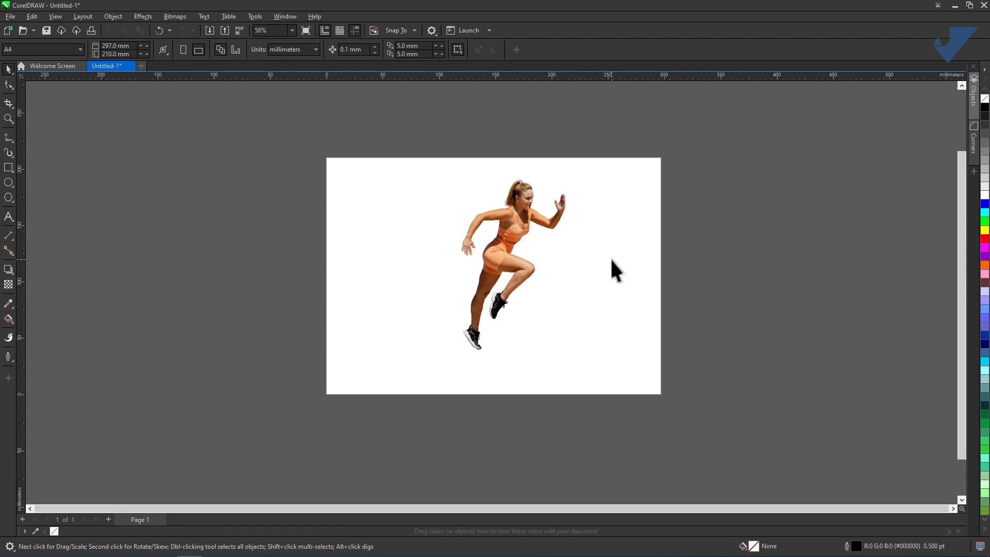
# Add the artistic text "RUN" in the lower left area of the page
pyautogui.click(8, 216)
pyautogui.click(8, 214)
pyautogui.click(366, 339)
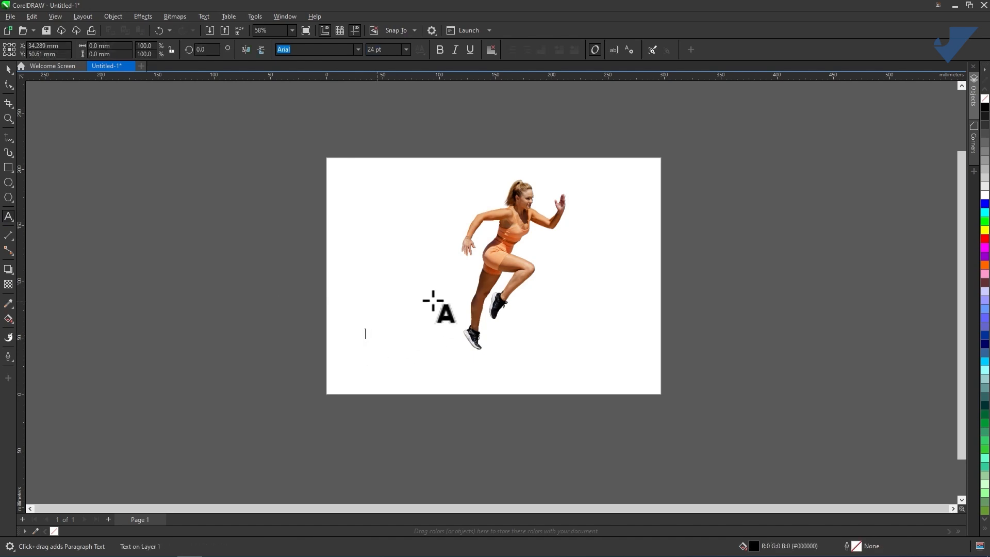
pyautogui.write('RUN')
pyautogui.press('Escape')
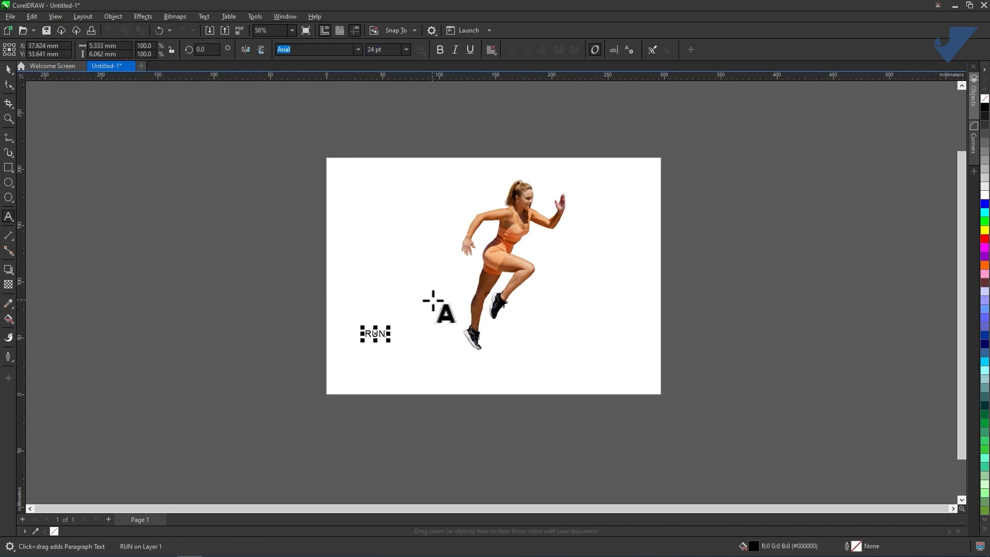
# Enlarge the RUN text to about 185 pt and set its font to Abrade-Black
pyautogui.click(8, 69)
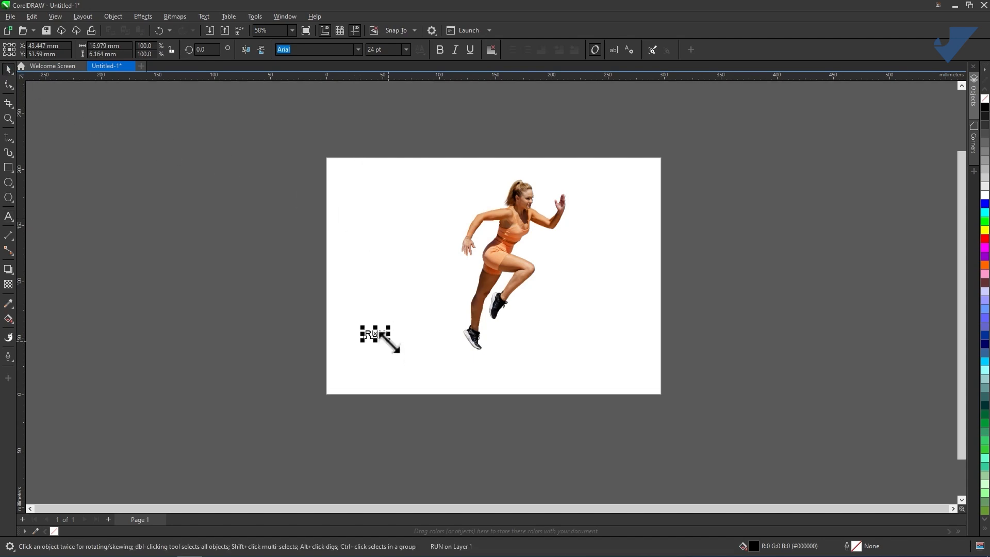
pyautogui.moveTo(391, 342); pyautogui.dragTo(518, 406)
pyautogui.click(356, 53)
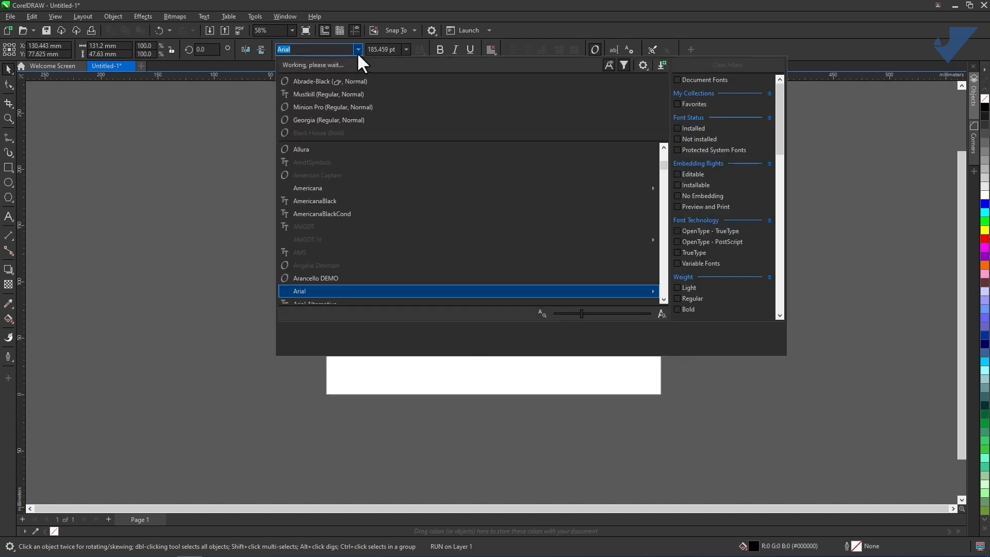
pyautogui.click(335, 81)
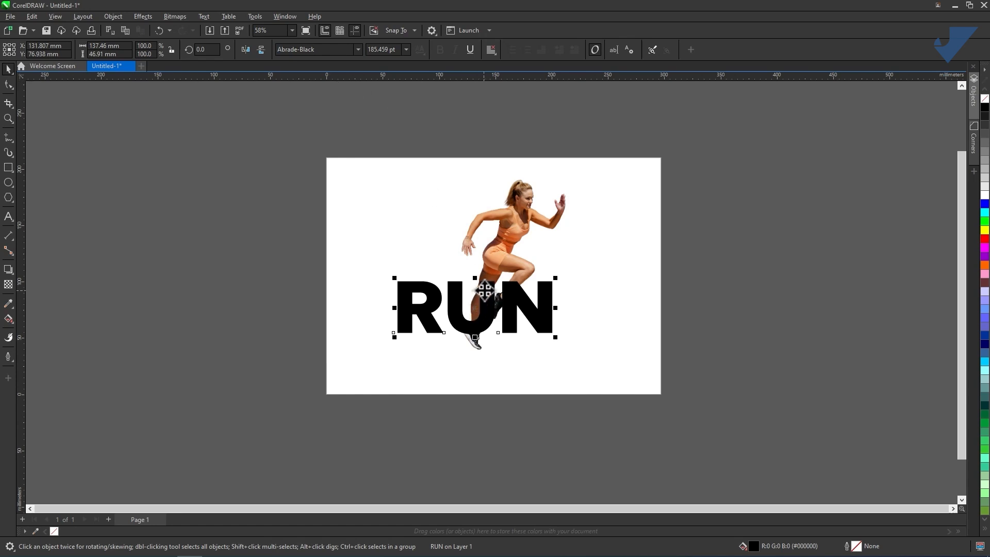
# Skew the RUN text horizontally so that its letters slant to the right like italics
pyautogui.scroll(2, 487, 289)
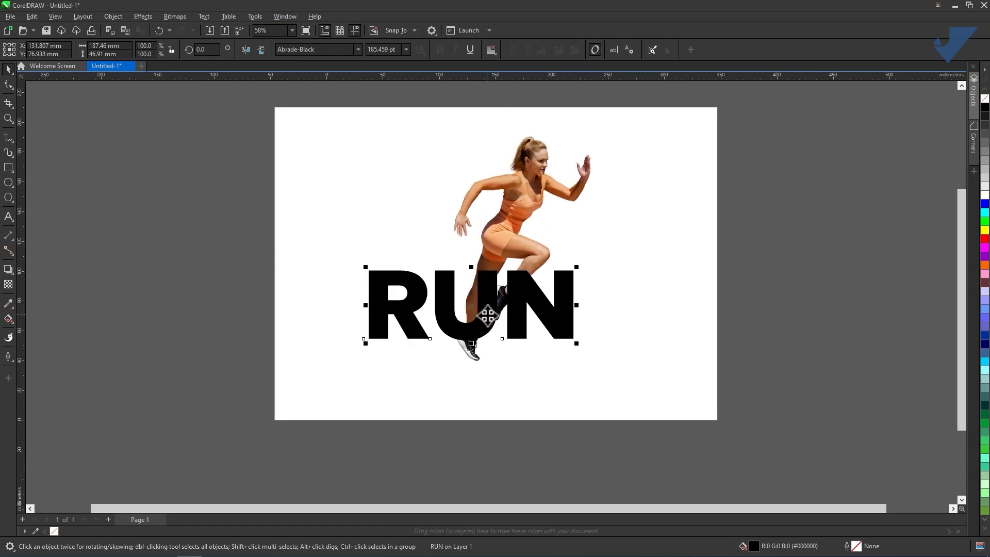
pyautogui.click(488, 283)
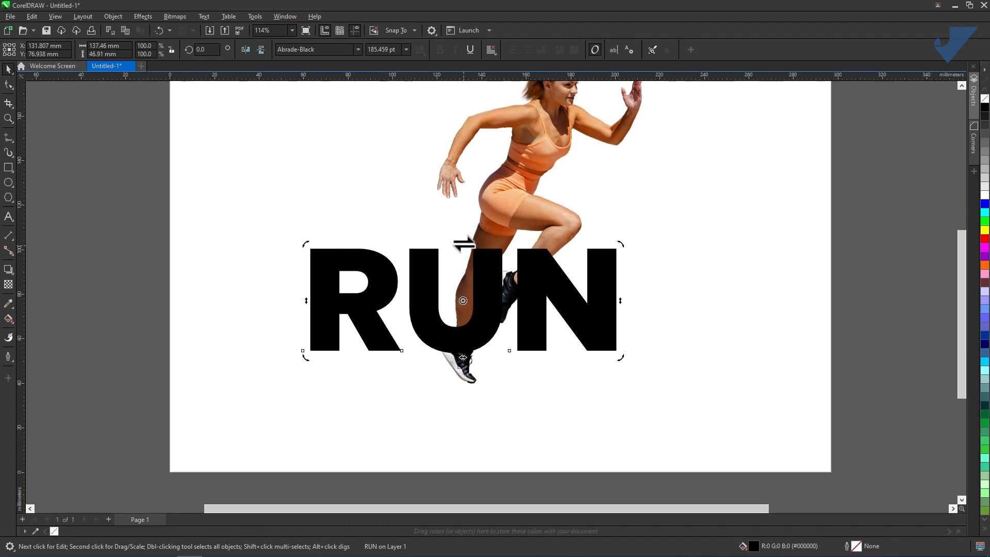
pyautogui.moveTo(467, 244); pyautogui.dragTo(488, 244)
pyautogui.scroll(-1, 488, 243)
pyautogui.moveTo(570, 191); pyautogui.dragTo(570, 254)
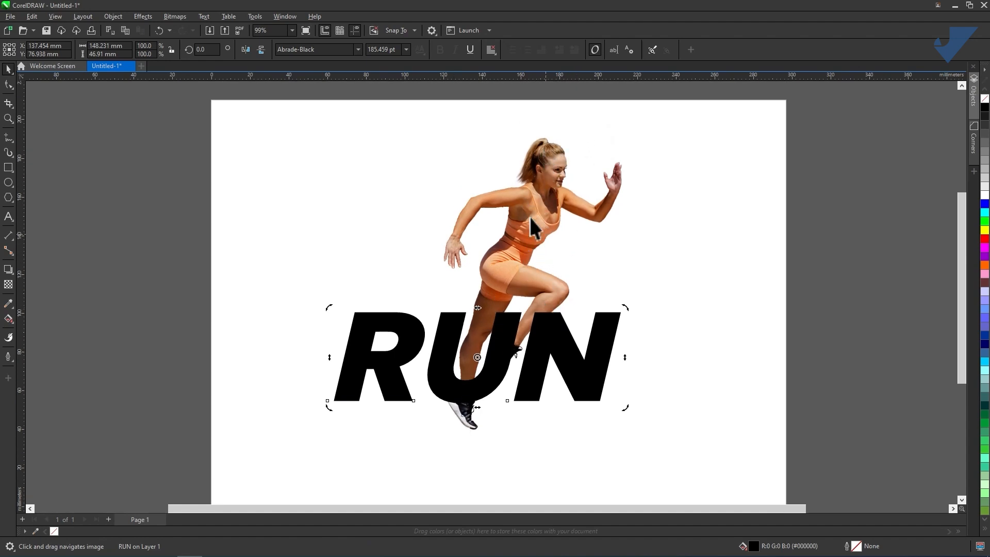
# Enlarge the slanted RUN text to about 239 pt and position it over the runner's legs
pyautogui.click(557, 325)
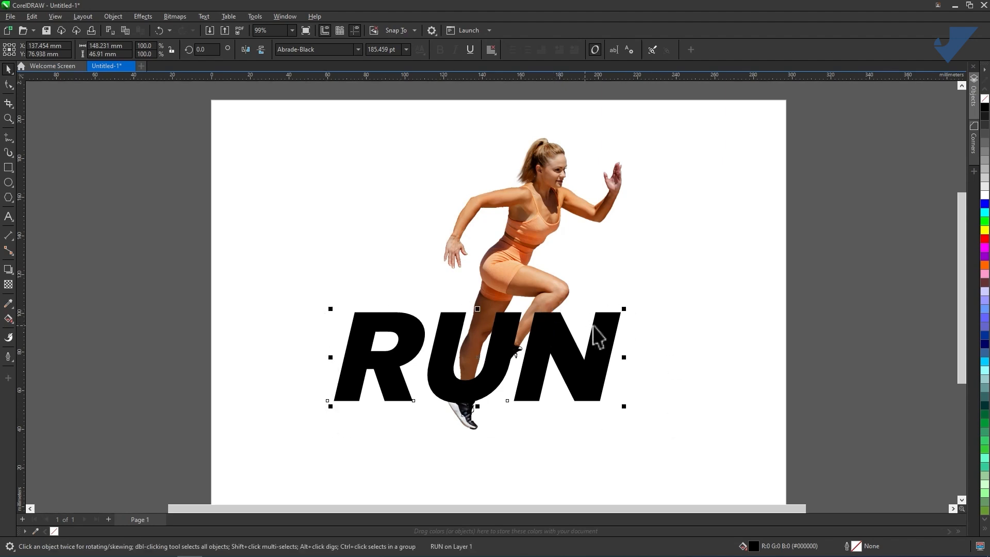
pyautogui.moveTo(625, 309); pyautogui.dragTo(705, 278)
pyautogui.moveTo(552, 319); pyautogui.dragTo(506, 327)
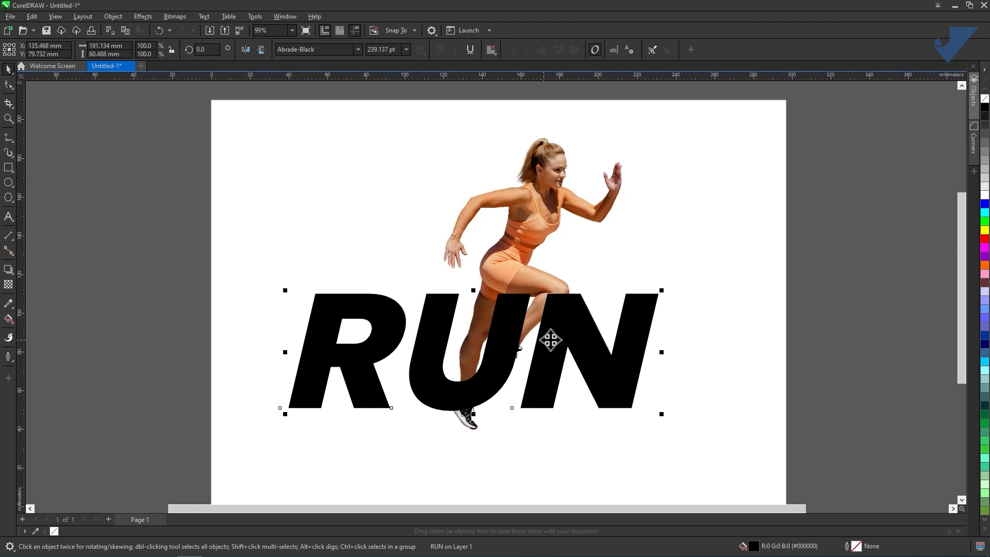
# Tighten the RUN text's character spacing until the neighbouring letters overlap
pyautogui.click(8, 83)
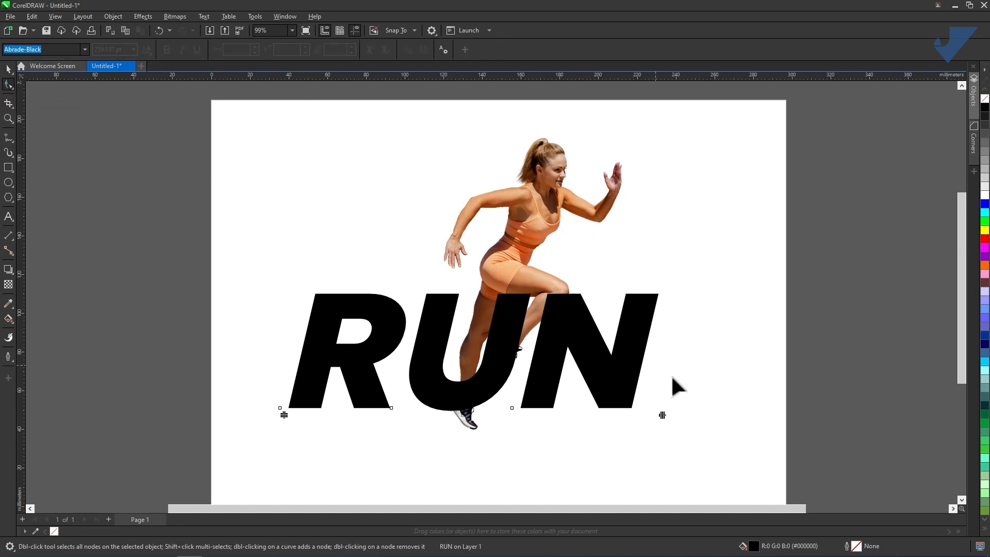
pyautogui.moveTo(663, 416); pyautogui.dragTo(622, 416)
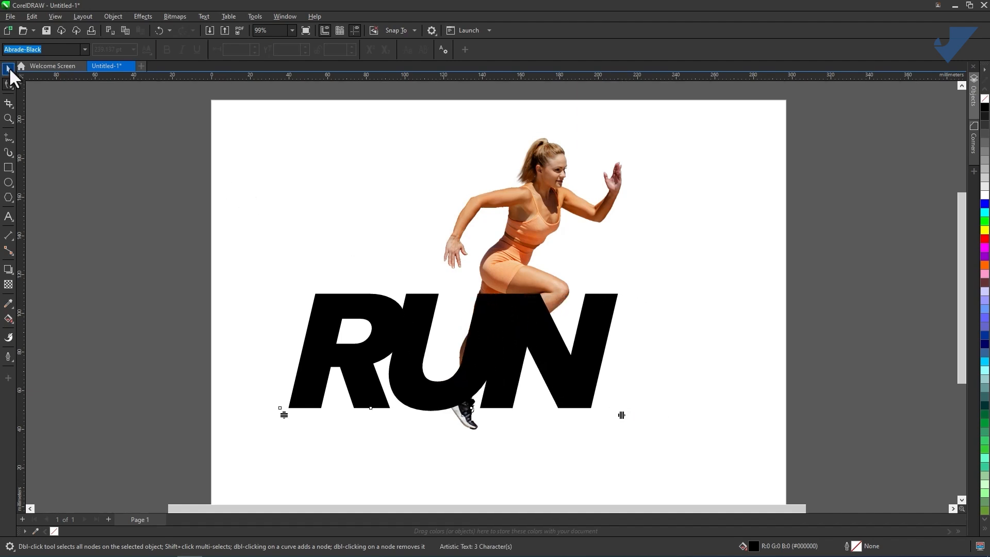
pyautogui.click(8, 68)
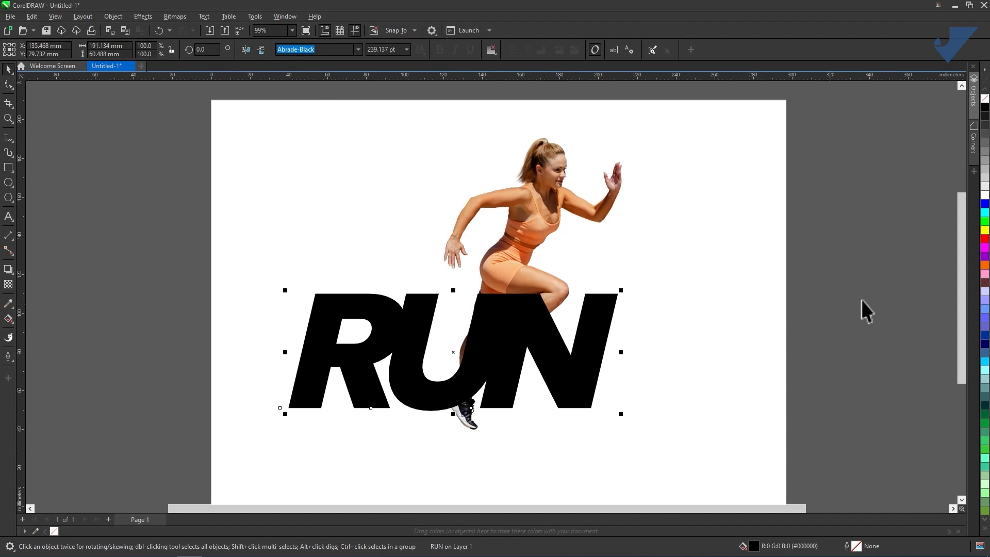
# Fill the RUN text with orange (#FF6600) and give it a cyan (#00FFFF) outline
pyautogui.click(984, 266)
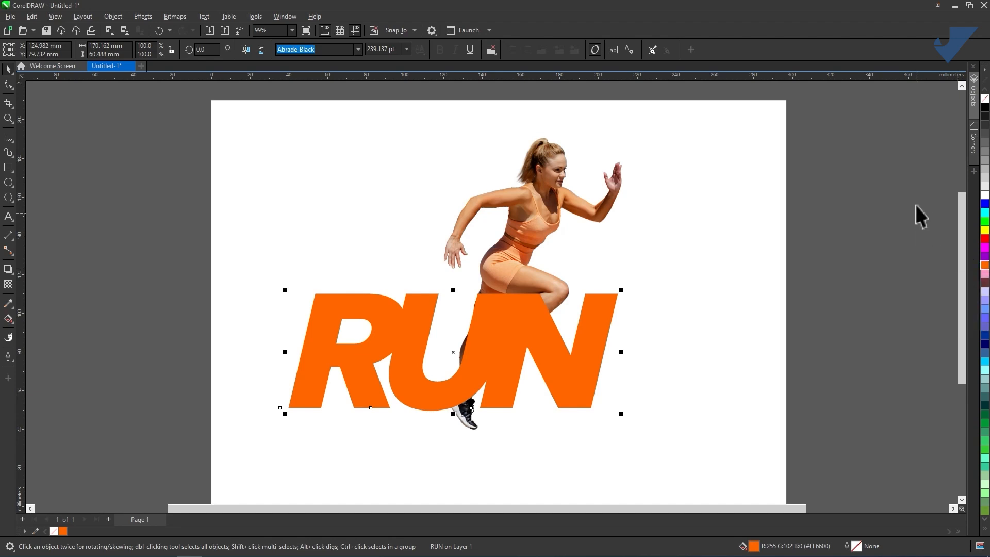
pyautogui.rightClick(985, 213)
# Move the RUN text about 16 mm to the right so the runner's rear leg falls inside the U
pyautogui.scroll(3, 464, 330)
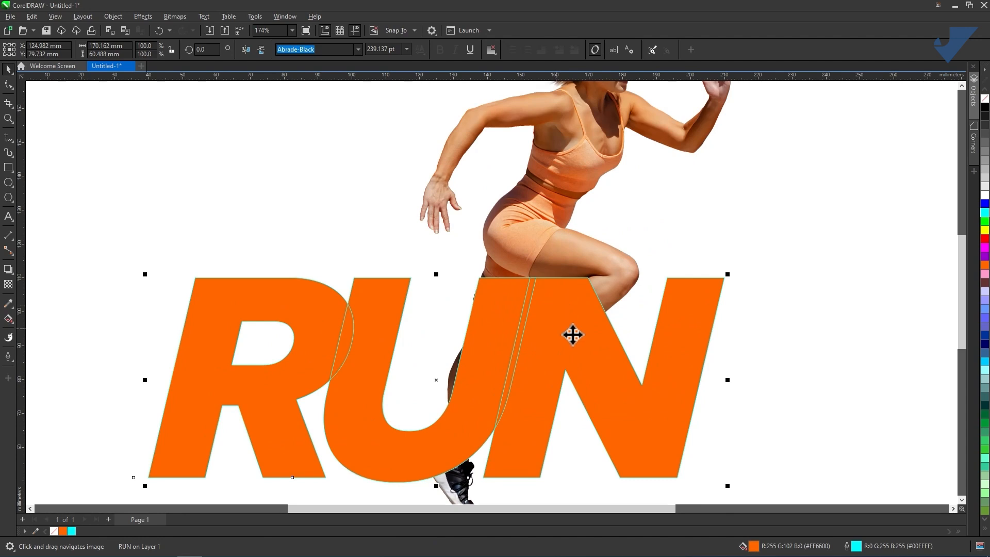
pyautogui.moveTo(570, 334); pyautogui.dragTo(626, 333)
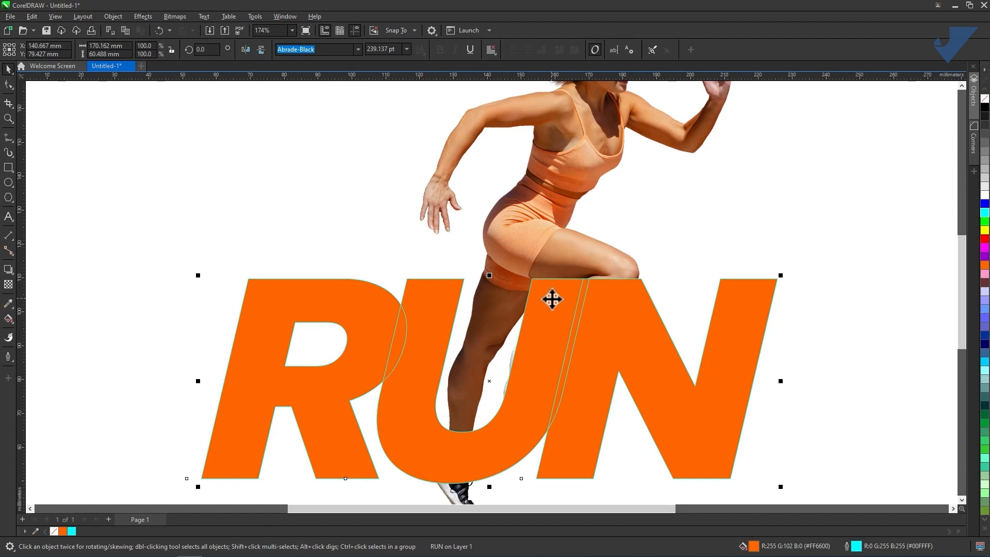
pyautogui.moveTo(634, 313); pyautogui.dragTo(638, 309)
# Break the RUN text apart into separate letters and shift the N about 1.4 mm left toward the U
pyautogui.scroll(-2, 637, 309)
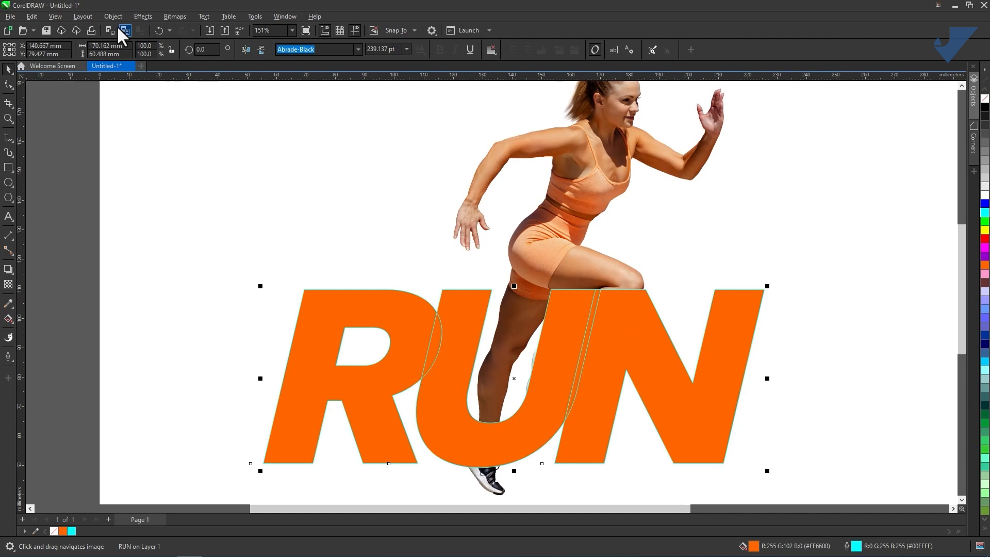
pyautogui.click(114, 17)
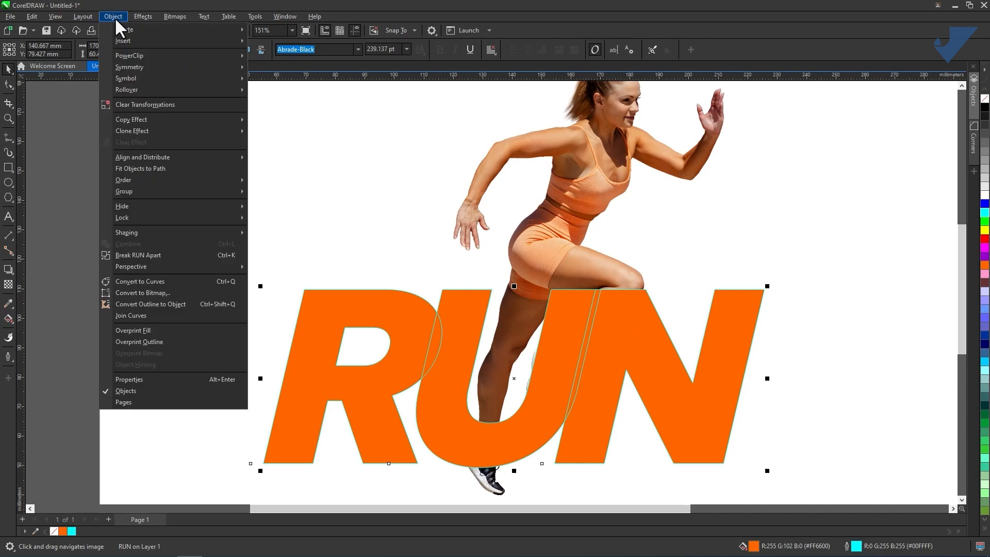
pyautogui.click(143, 254)
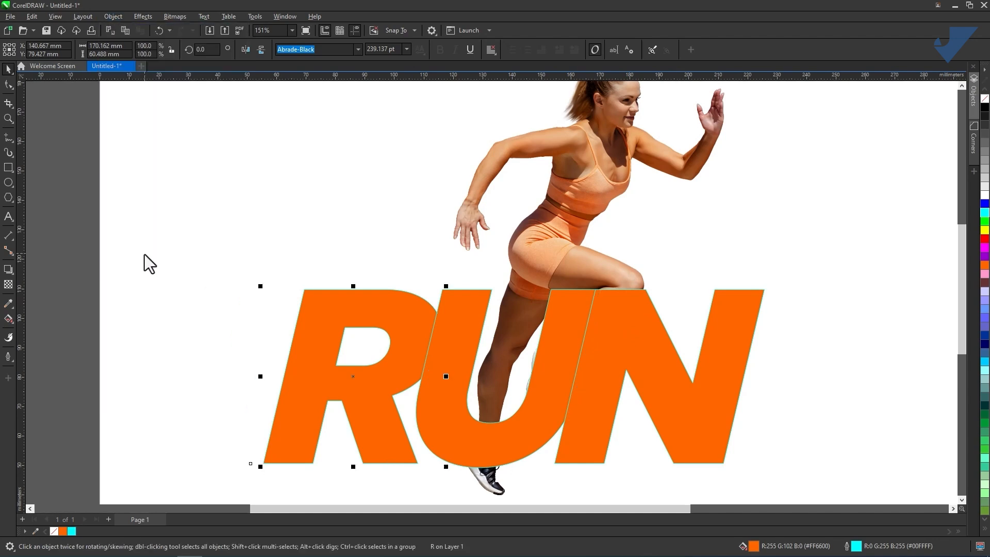
pyautogui.click(390, 198)
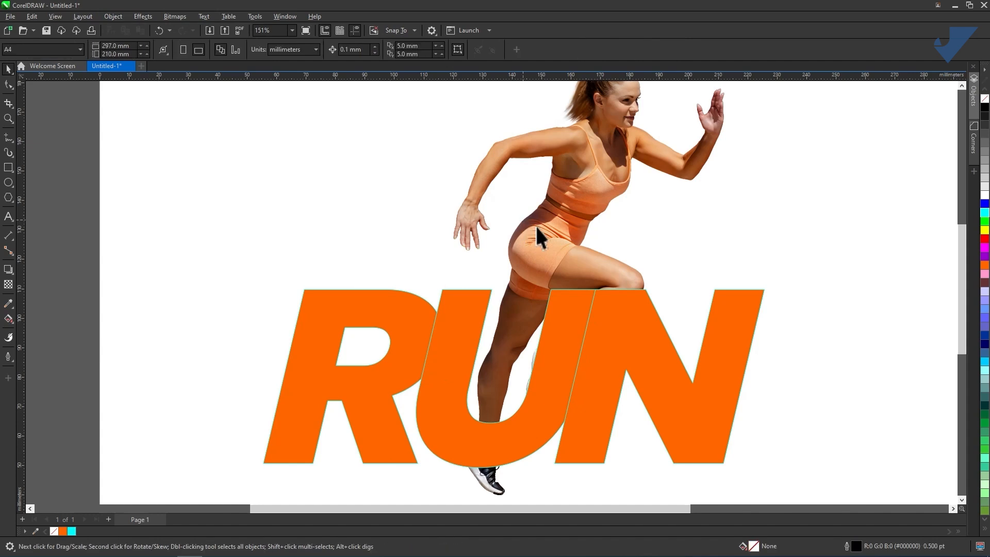
pyautogui.click(637, 330)
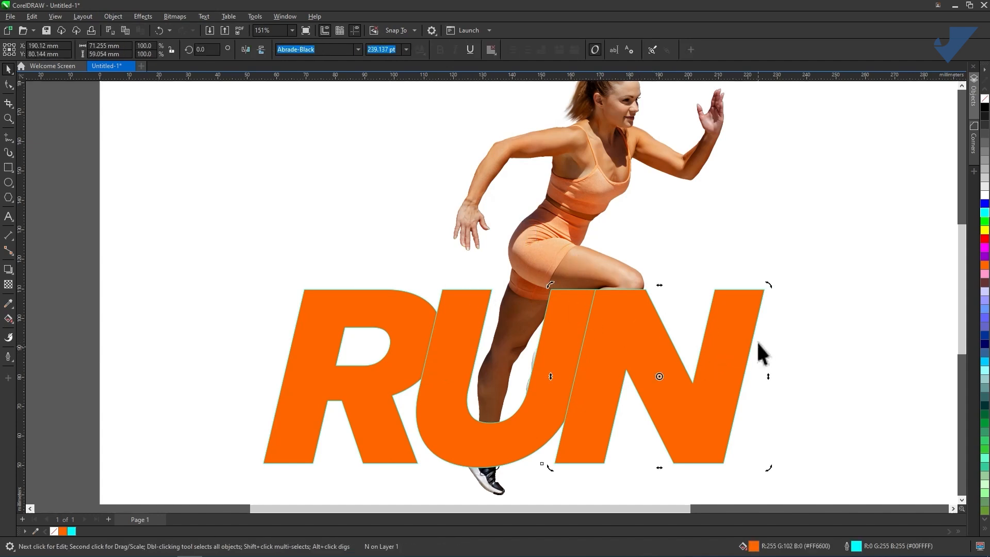
pyautogui.moveTo(743, 327); pyautogui.dragTo(737, 326)
# Duplicate the runner image and move the copy about 148 mm to the right, over the page's right edge
pyautogui.moveTo(660, 312); pyautogui.dragTo(589, 353)
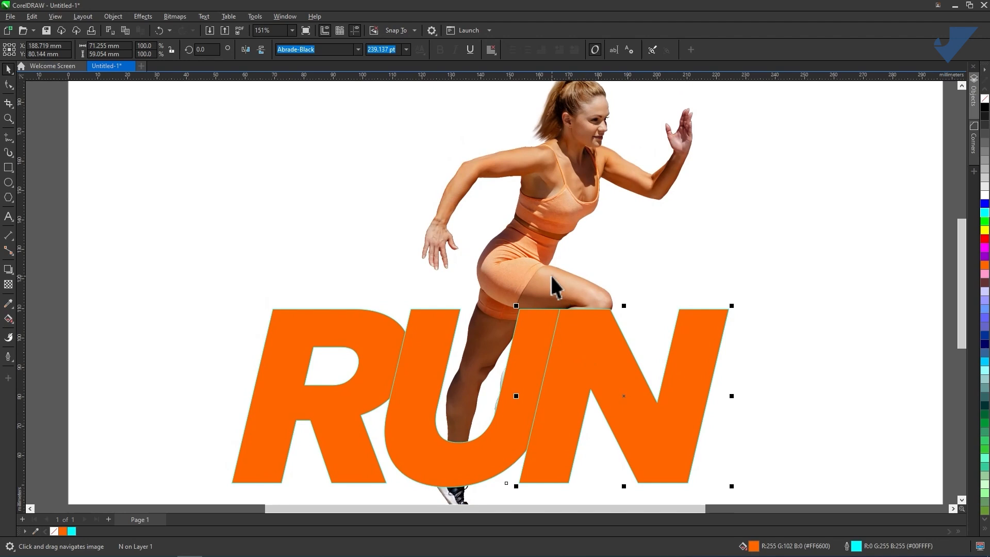
pyautogui.click(520, 235)
pyautogui.click(723, 204)
pyautogui.moveTo(724, 205); pyautogui.dragTo(614, 273)
pyautogui.click(462, 242)
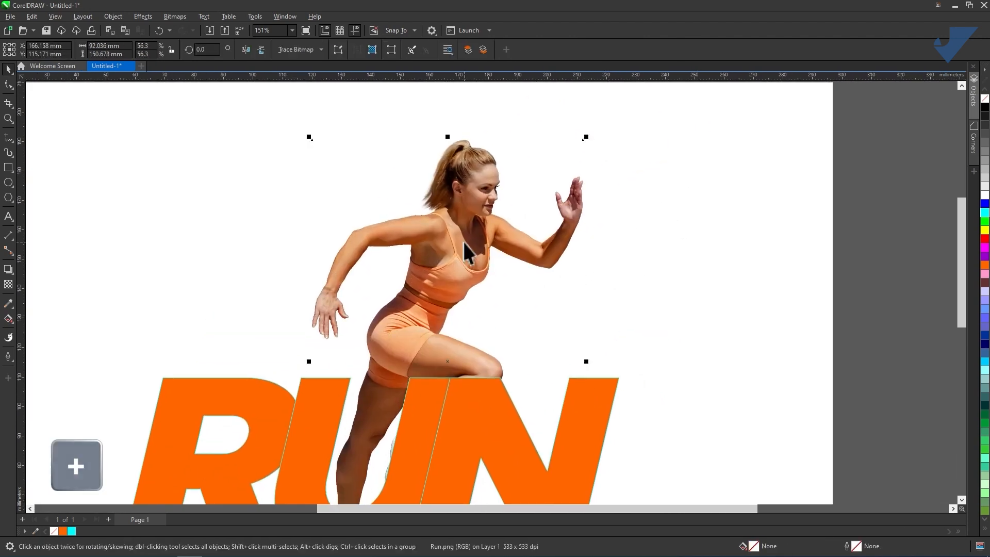
pyautogui.scroll(-2, 493, 243)
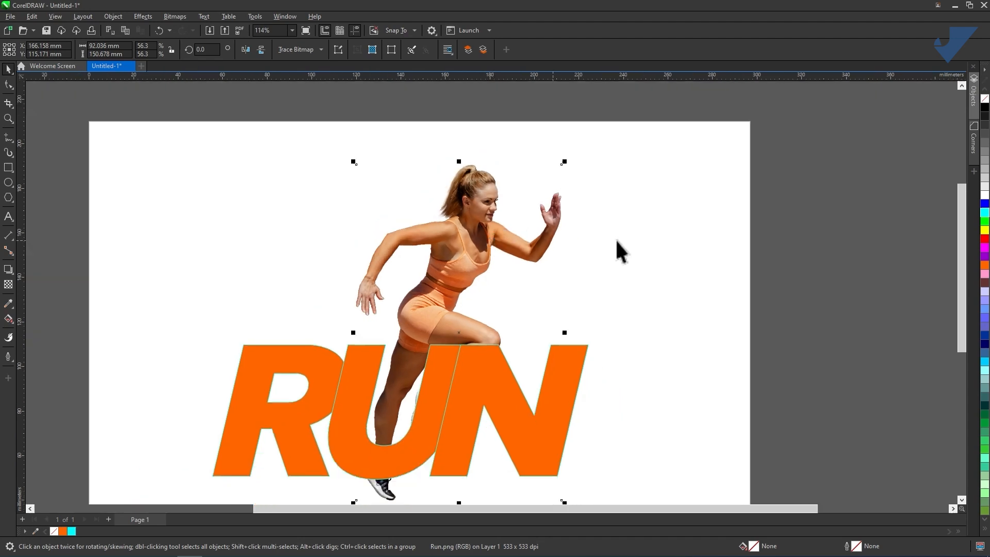
pyautogui.moveTo(440, 282); pyautogui.dragTo(769, 257)
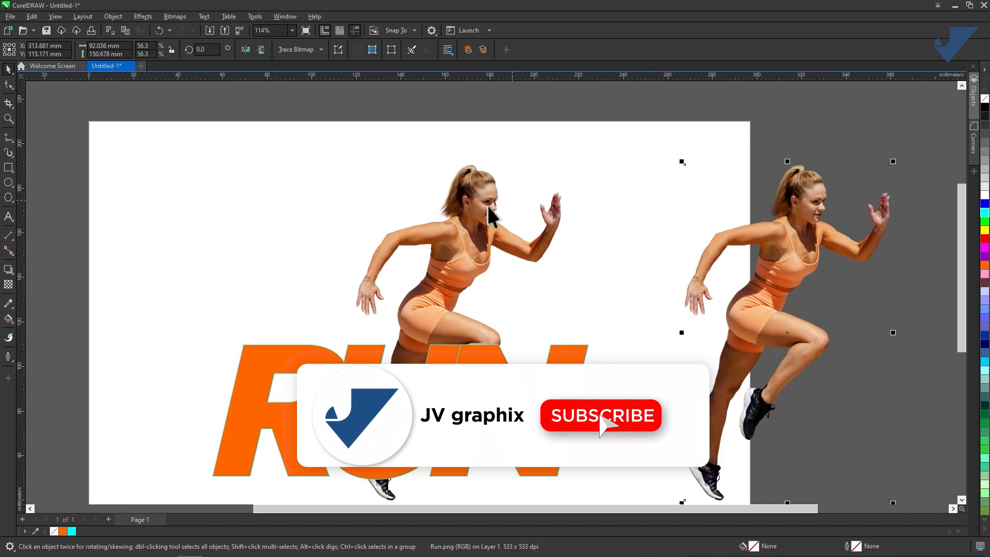
# Bring the runner image on the page in front of the RUN letters
pyautogui.click(485, 187)
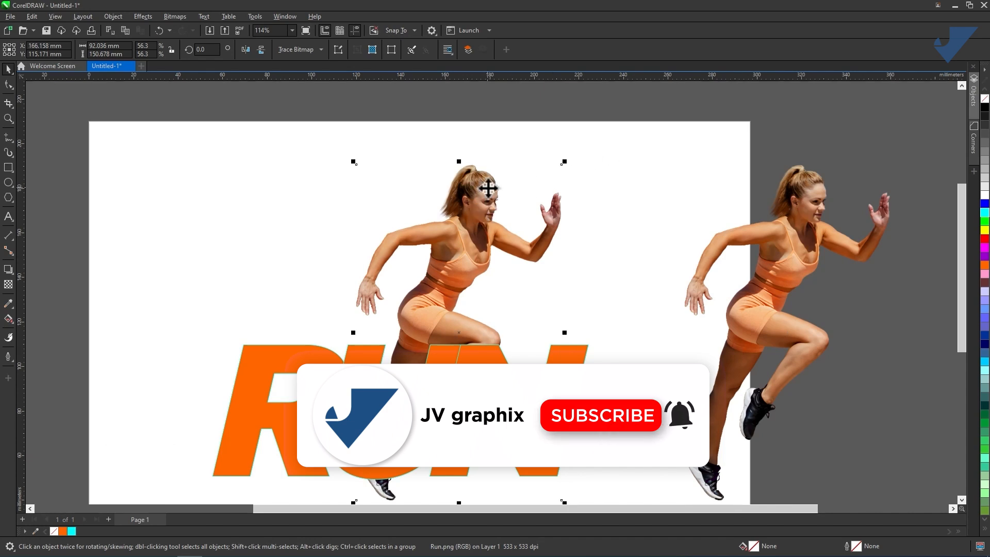
pyautogui.click(438, 88)
pyautogui.scroll(2, 416, 335)
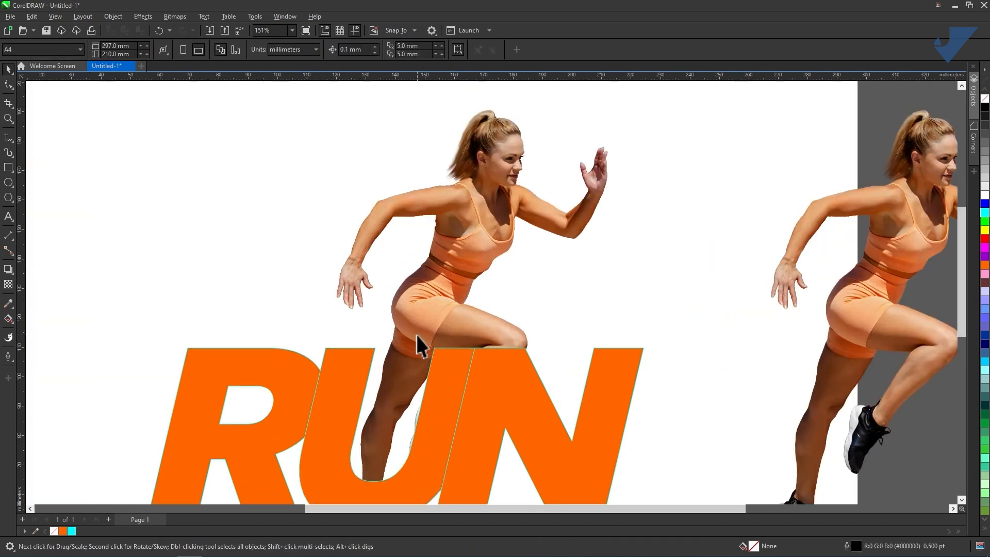
pyautogui.click(458, 372)
pyautogui.hotkey('shift', 'pageup')
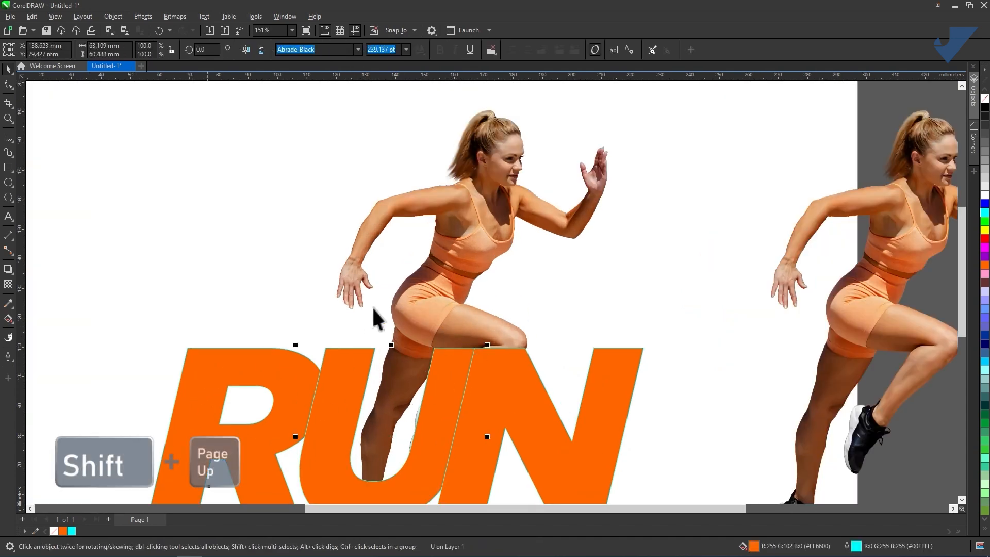
pyautogui.click(421, 292)
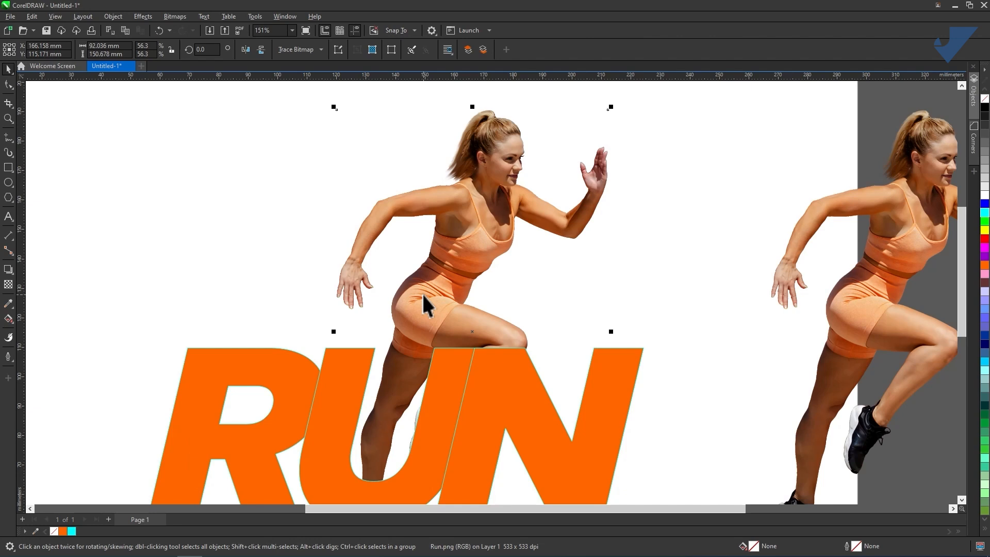
pyautogui.hotkey('shift', 'pageup')
pyautogui.moveTo(453, 287); pyautogui.dragTo(457, 221)
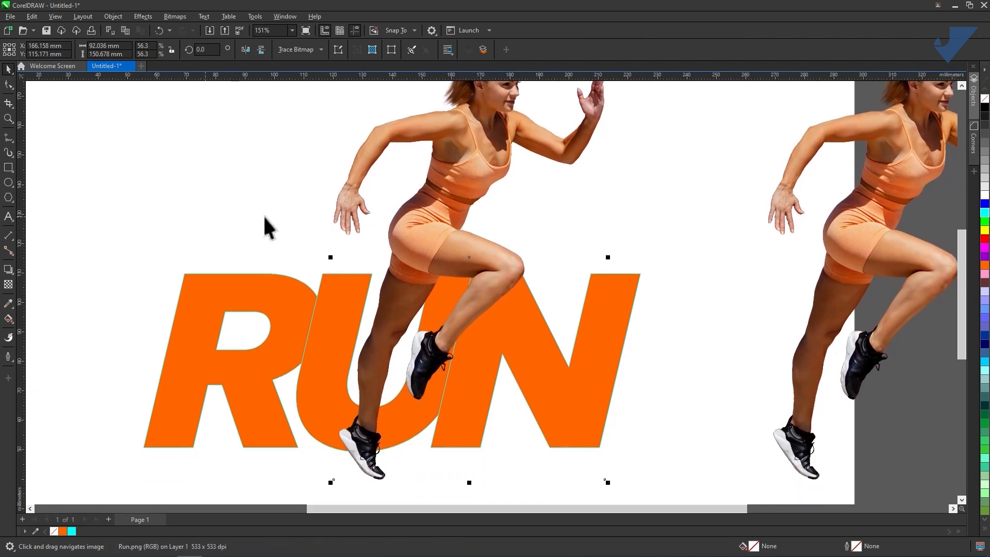
pyautogui.click(229, 191)
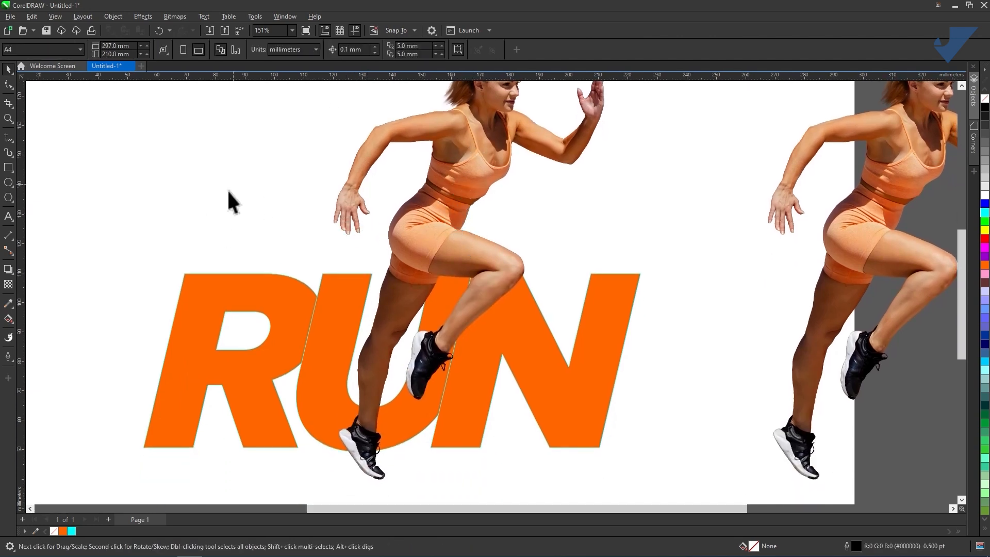
# Start a 0.5 pt freehand outline from beside the runner's hip, across the shorts, to just below the raised thigh
pyautogui.click(8, 138)
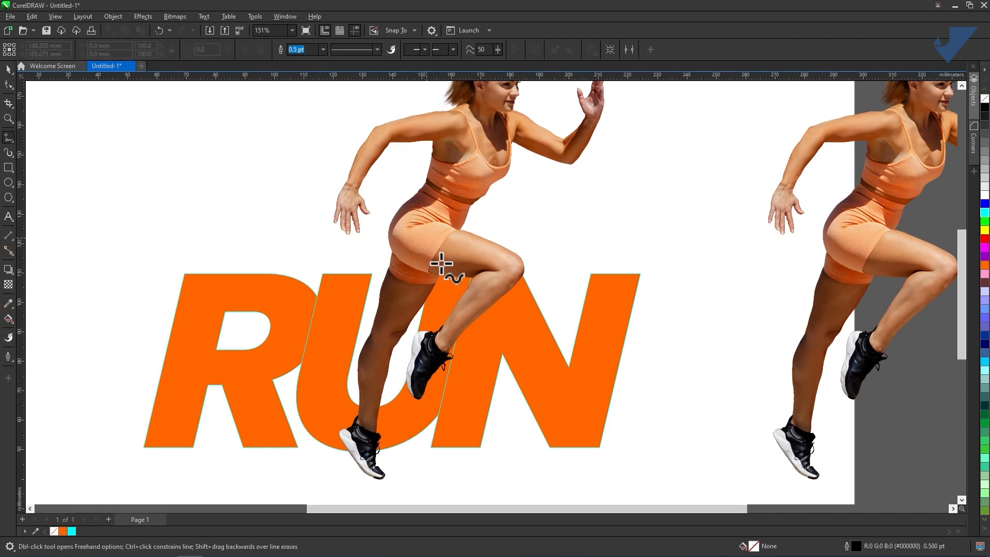
pyautogui.scroll(5, 441, 264)
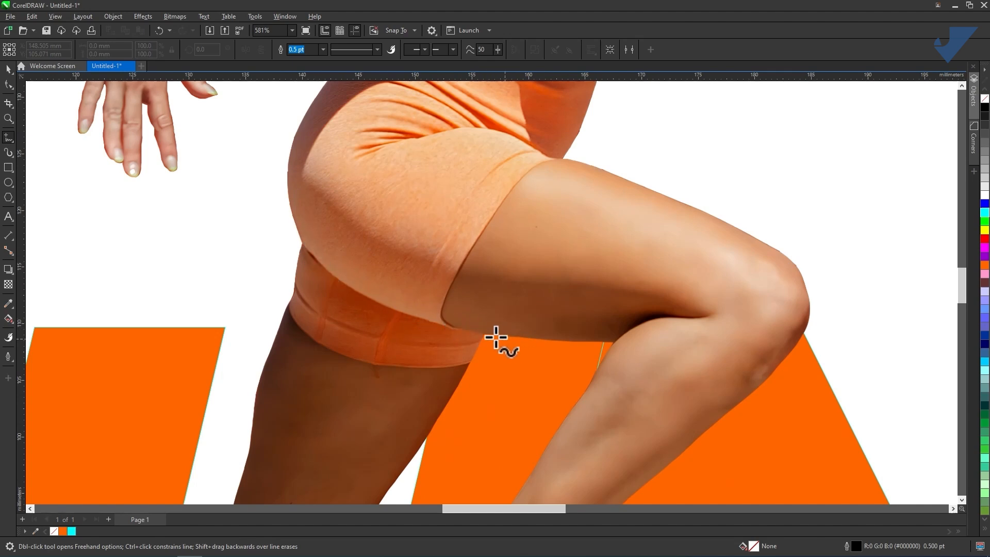
pyautogui.scroll(1, 361, 278)
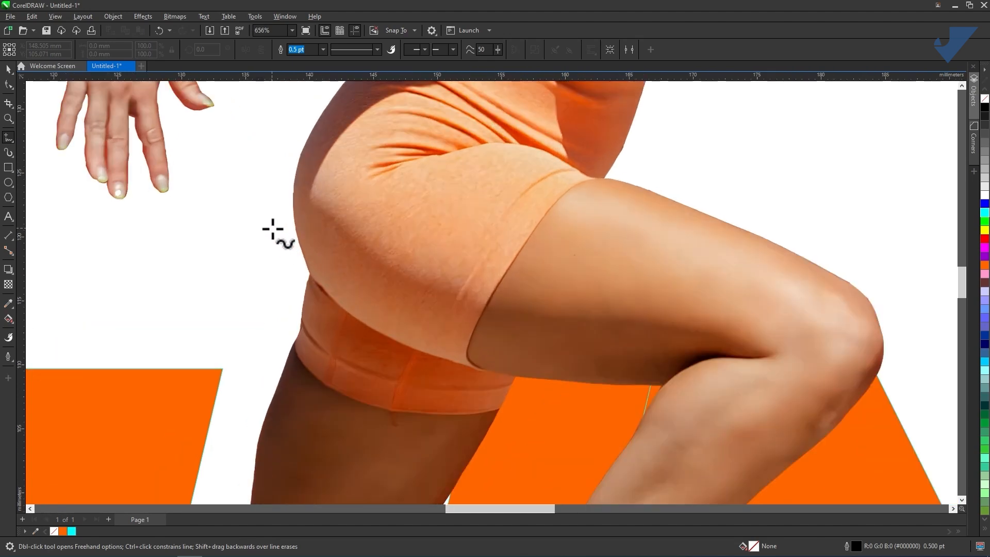
pyautogui.click(274, 227)
pyautogui.click(303, 283)
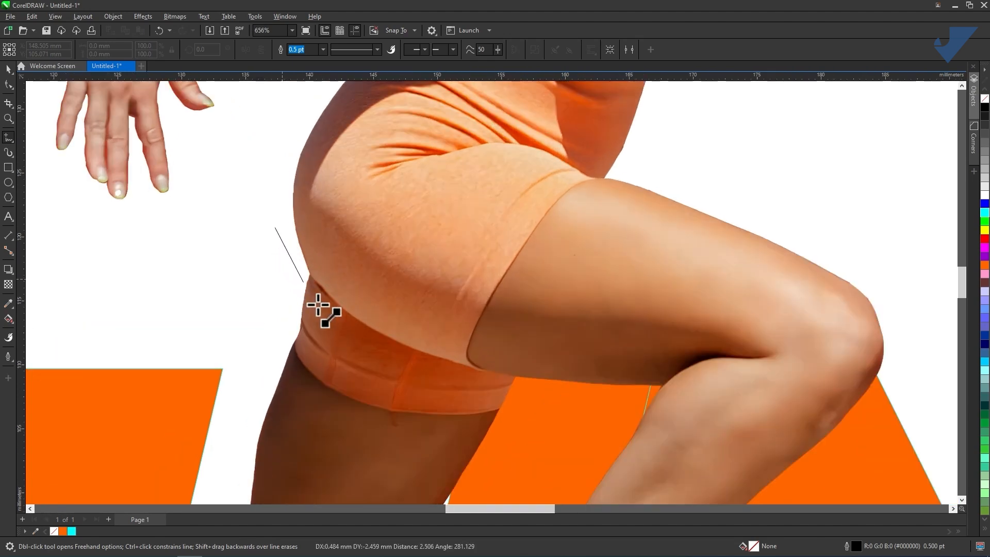
pyautogui.click(514, 376)
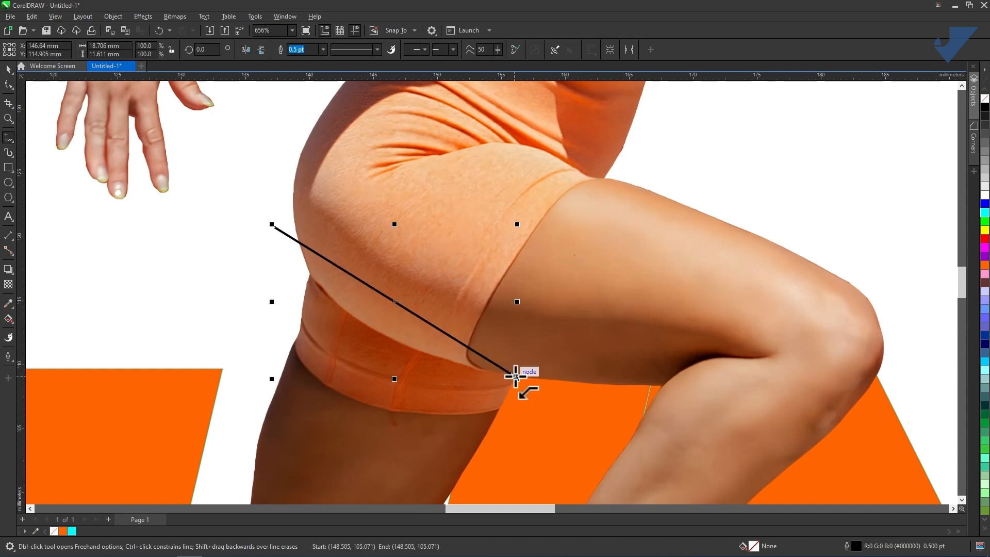
pyautogui.click(515, 377)
pyautogui.click(594, 409)
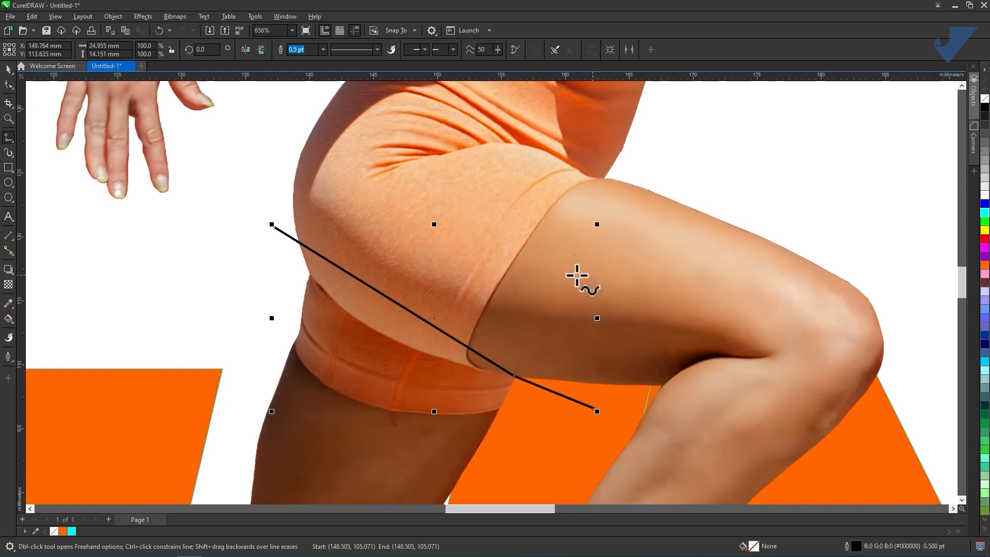
# Continue the outline down between the two legs to a point below the rear shoe
pyautogui.scroll(-5, 579, 304)
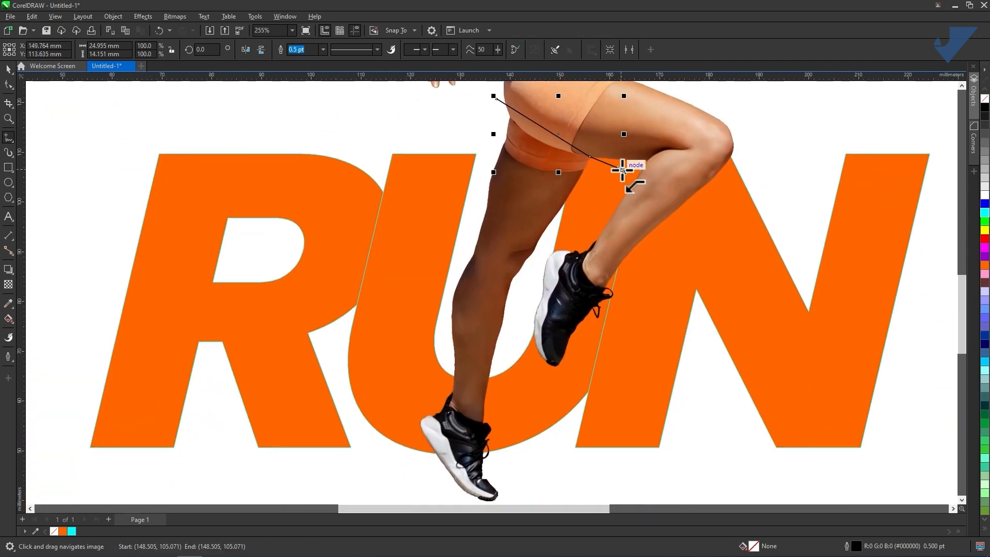
pyautogui.click(622, 170)
pyautogui.click(543, 250)
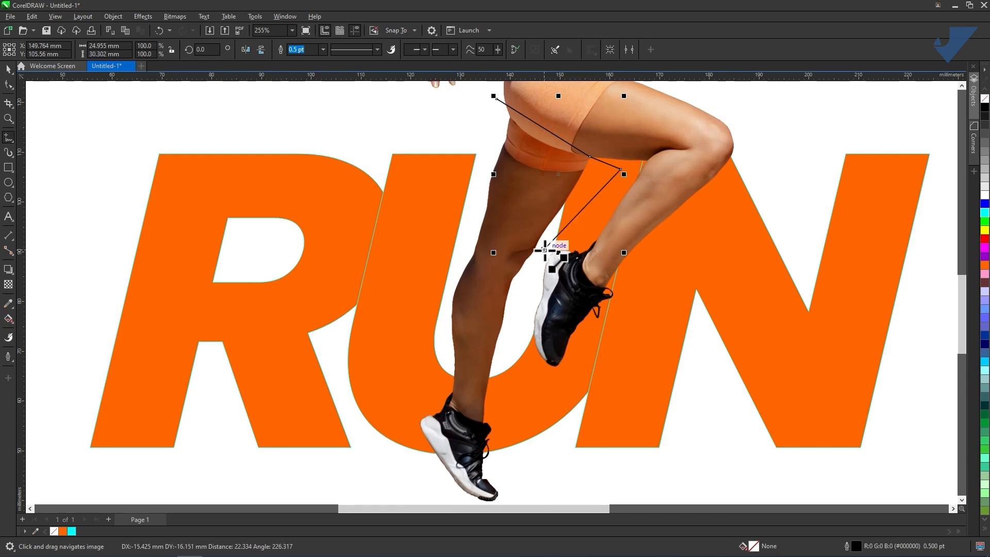
pyautogui.click(509, 318)
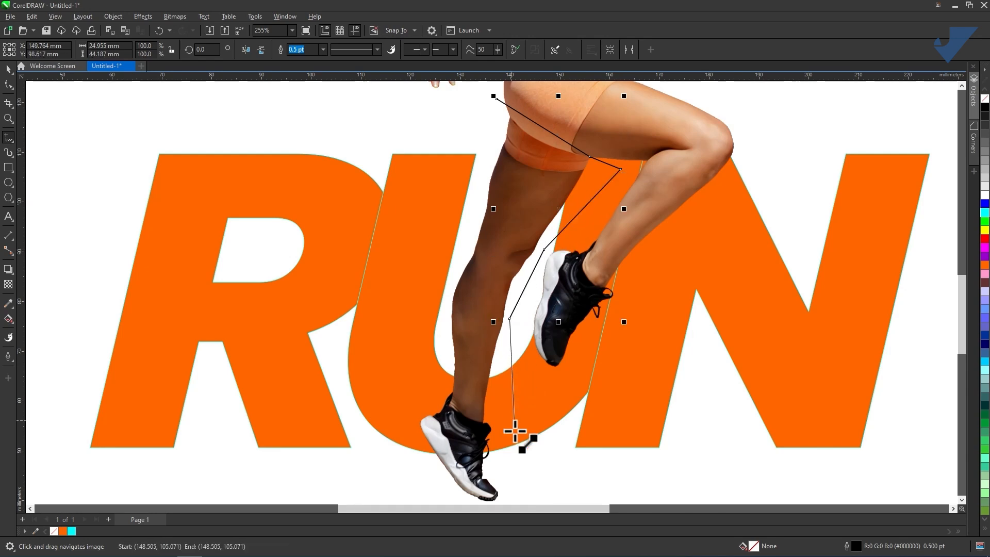
pyautogui.click(513, 432)
pyautogui.scroll(-2, 520, 463)
pyautogui.click(515, 473)
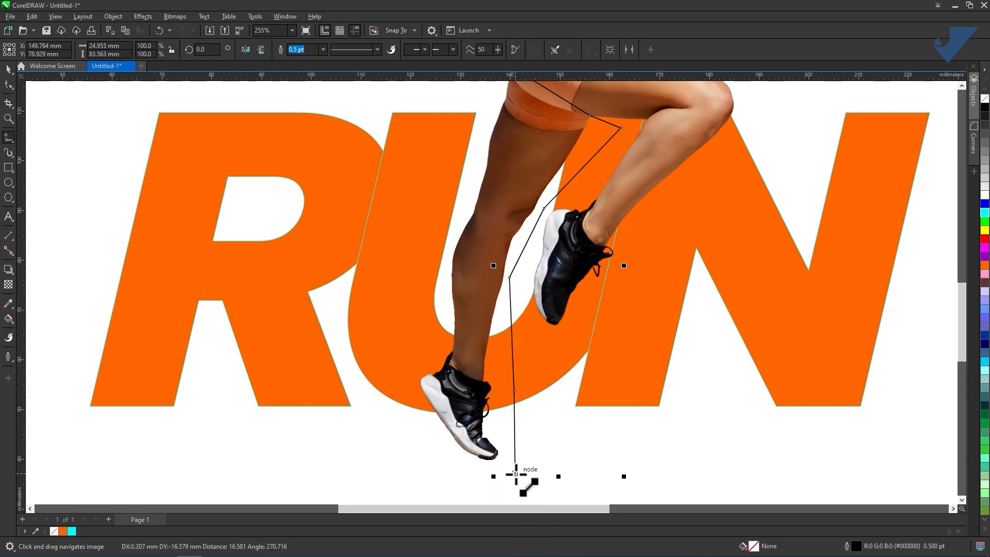
# Close the outline under the rear shoe and up beside the leg, enclosing an area about 52 by 84 mm
pyautogui.click(363, 473)
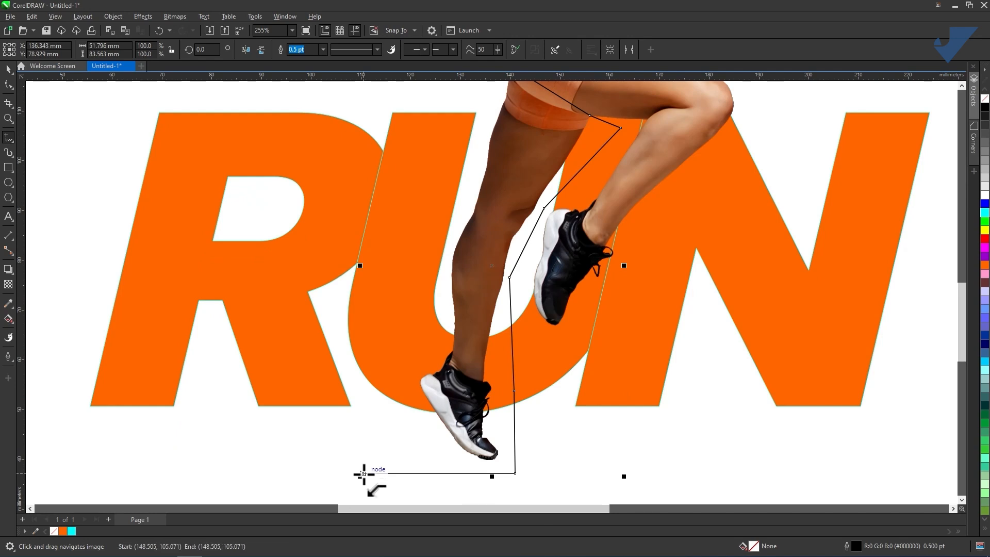
pyautogui.click(368, 139)
pyautogui.moveTo(375, 111); pyautogui.dragTo(346, 294)
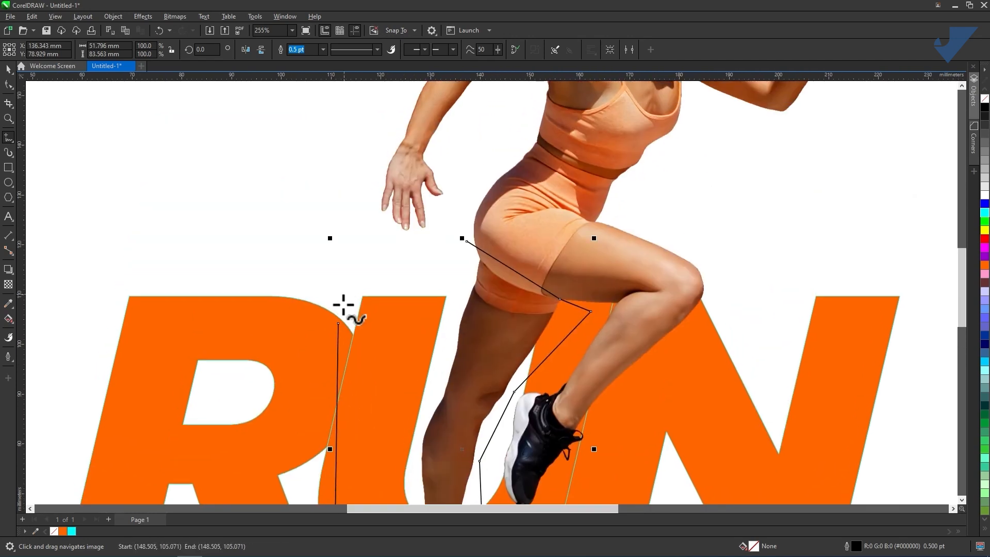
pyautogui.click(338, 323)
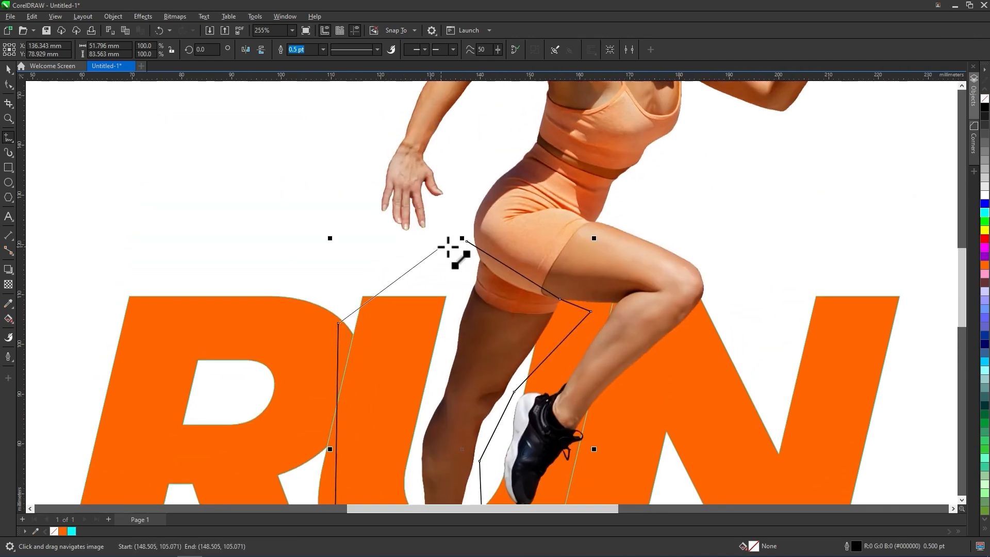
pyautogui.click(466, 241)
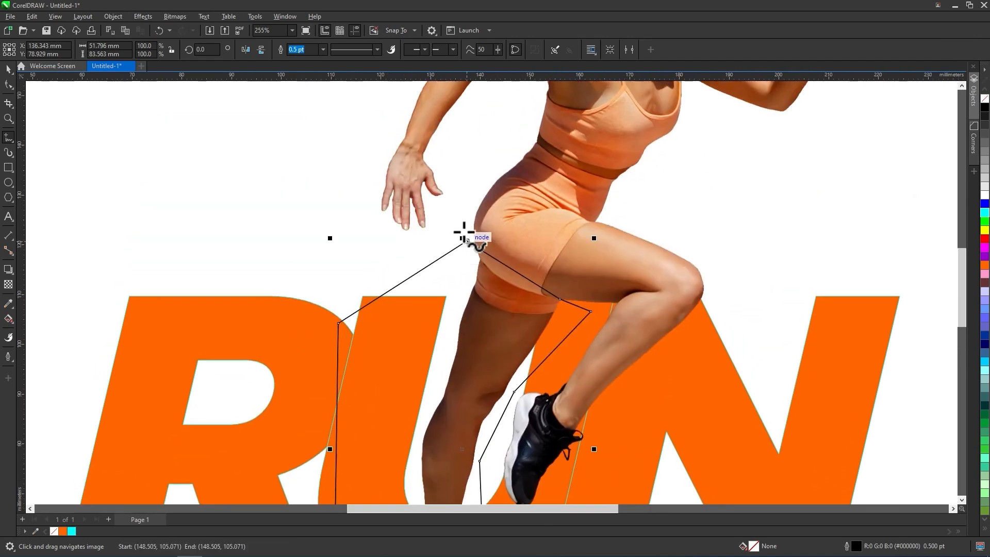
# Convert the outline's segment across the shorts to a curve and bend it along the shorts' lower hem
pyautogui.click(9, 87)
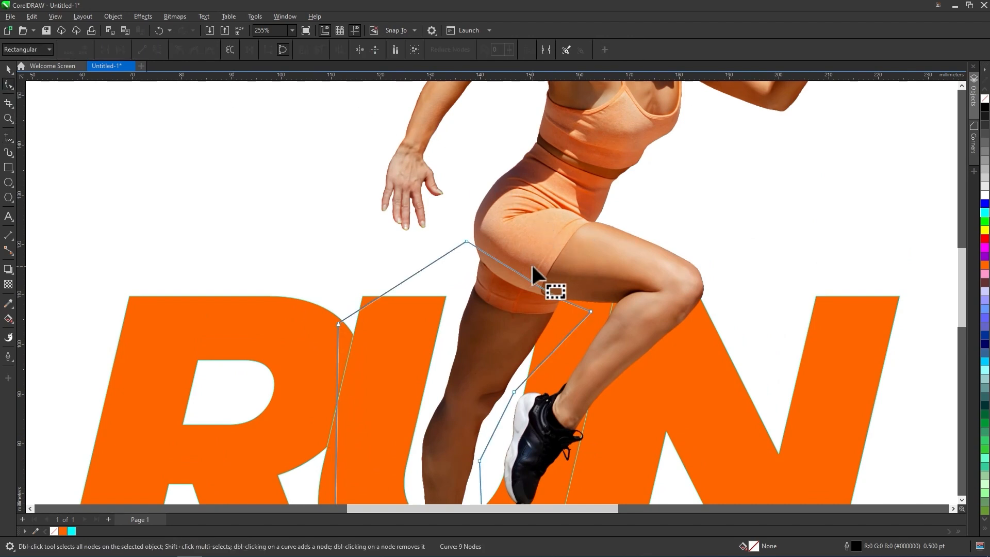
pyautogui.scroll(3, 531, 270)
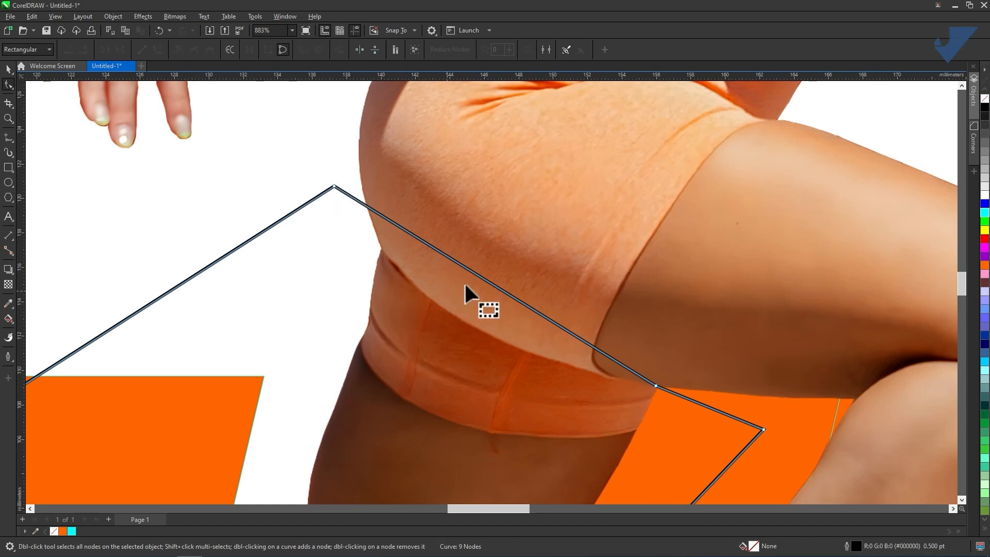
pyautogui.click(501, 291)
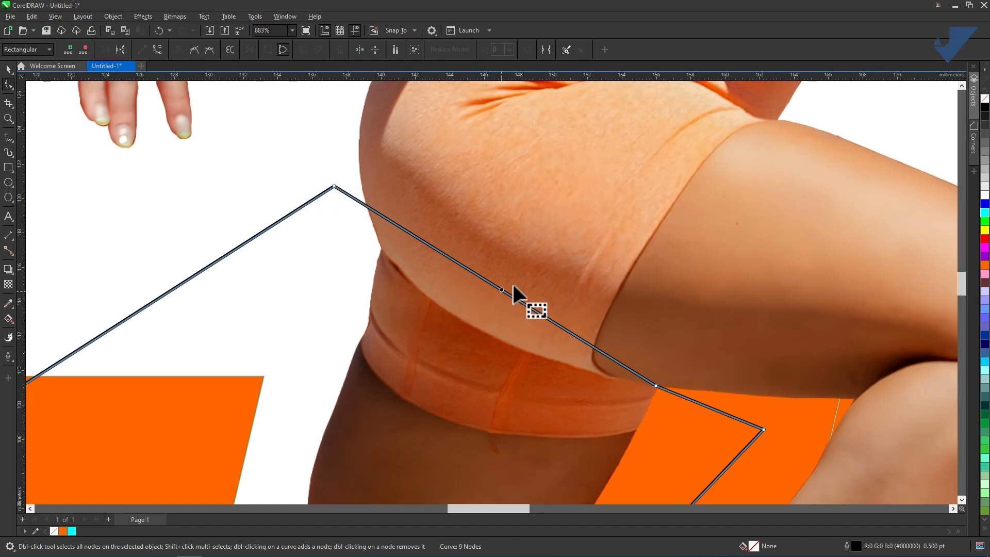
pyautogui.click(156, 47)
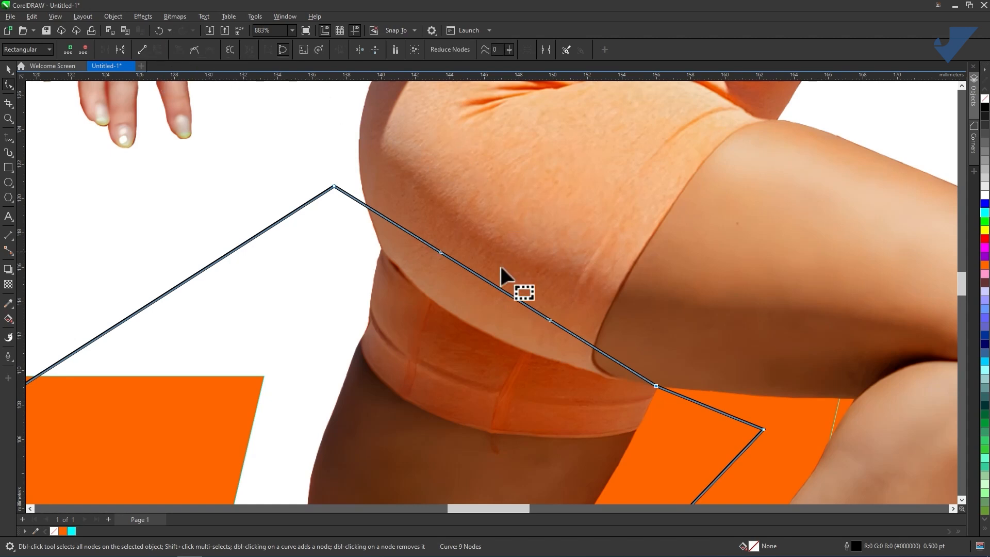
pyautogui.moveTo(493, 285); pyautogui.dragTo(458, 314)
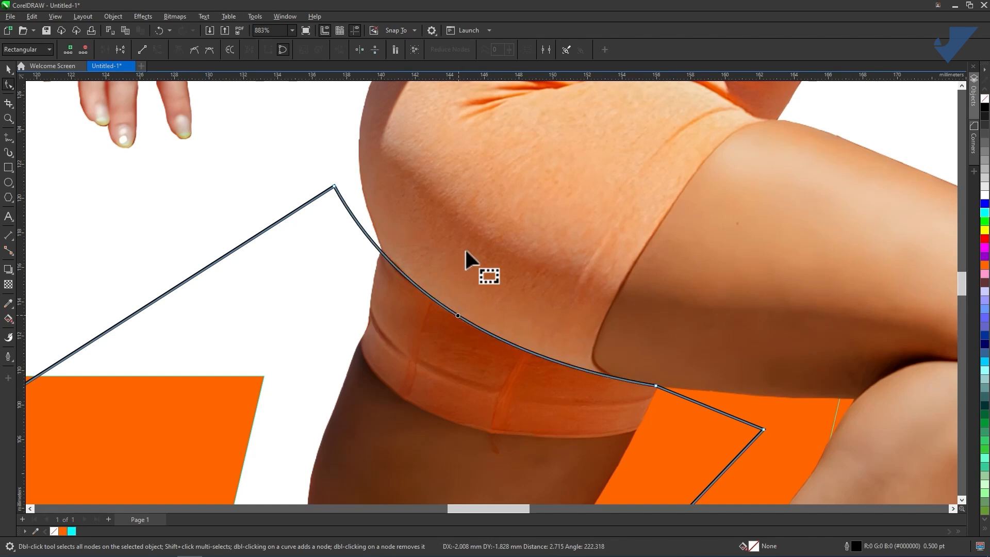
# Simplify the front runner image with the closed outline to cut away the enclosed rear leg
pyautogui.scroll(-4, 468, 225)
pyautogui.scroll(-1, 470, 229)
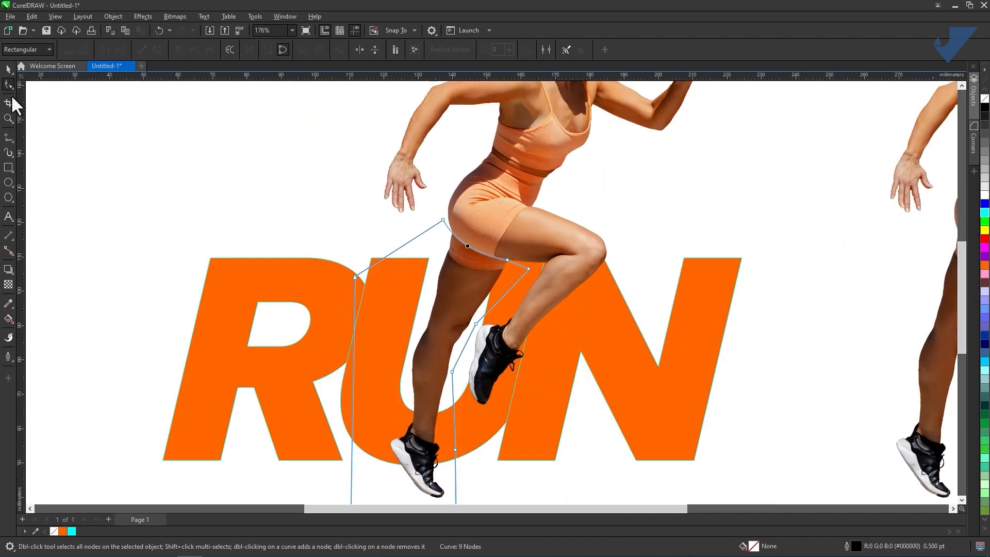
pyautogui.click(8, 70)
pyautogui.moveTo(358, 203); pyautogui.dragTo(257, 289)
pyautogui.click(197, 267)
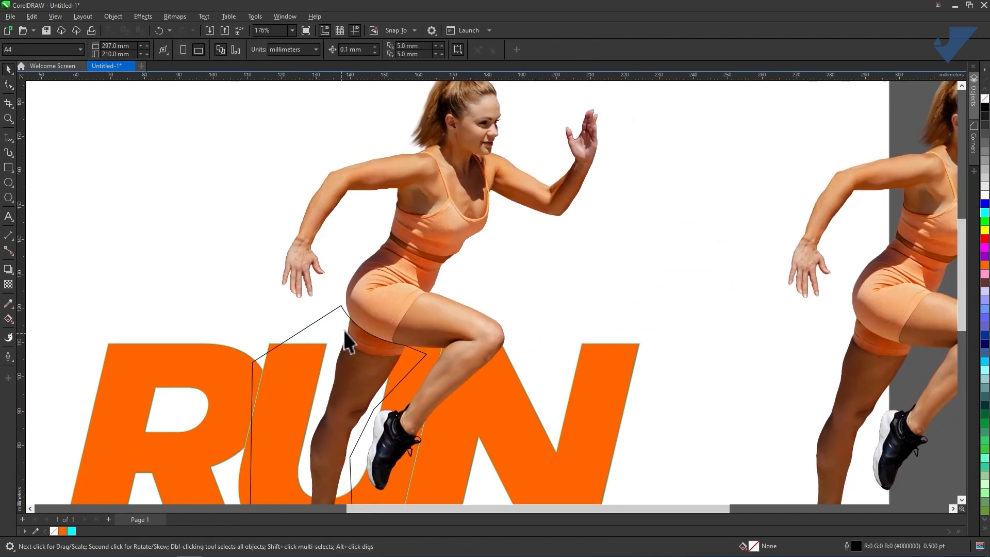
pyautogui.click(336, 322)
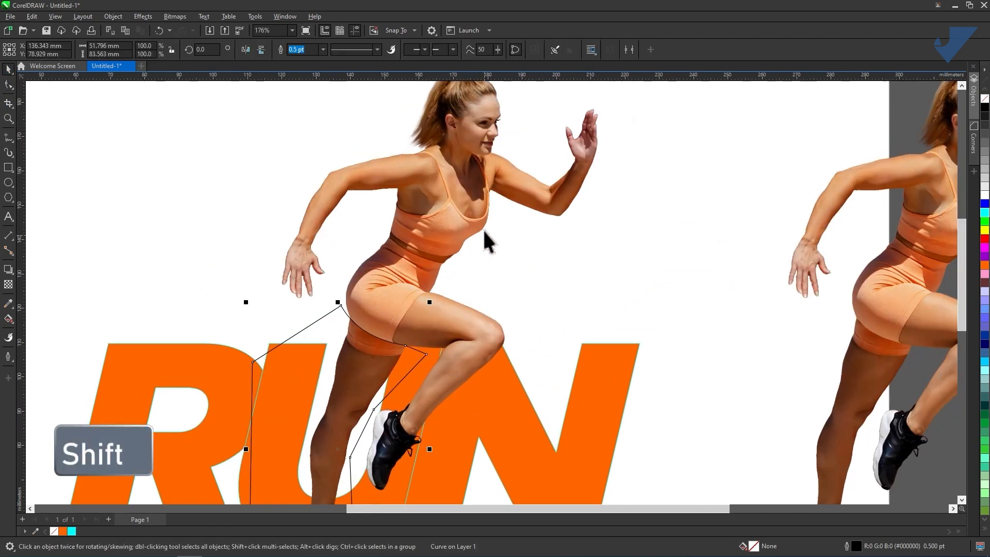
pyautogui.keyDown('shift'); pyautogui.click(450, 174); pyautogui.keyUp('shift')
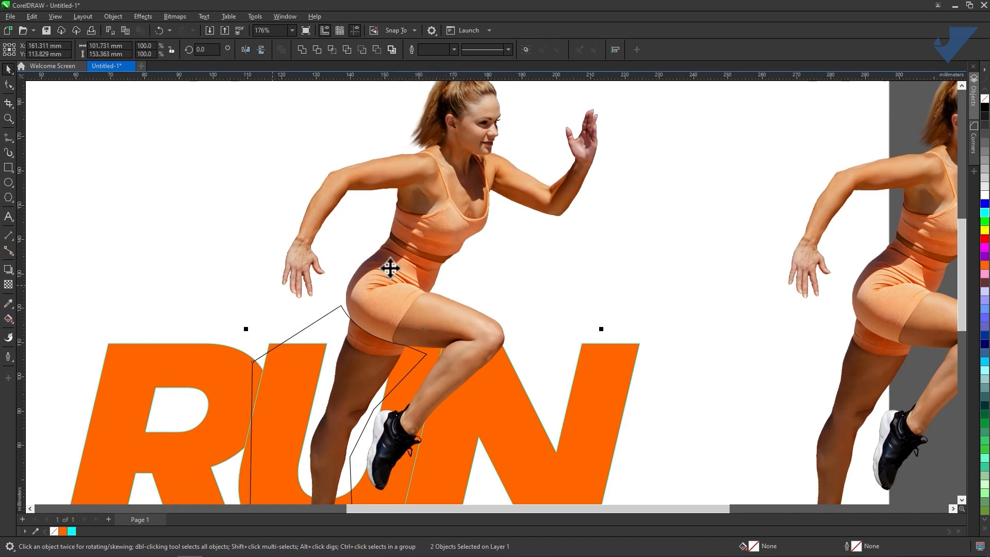
pyautogui.scroll(1, 412, 240)
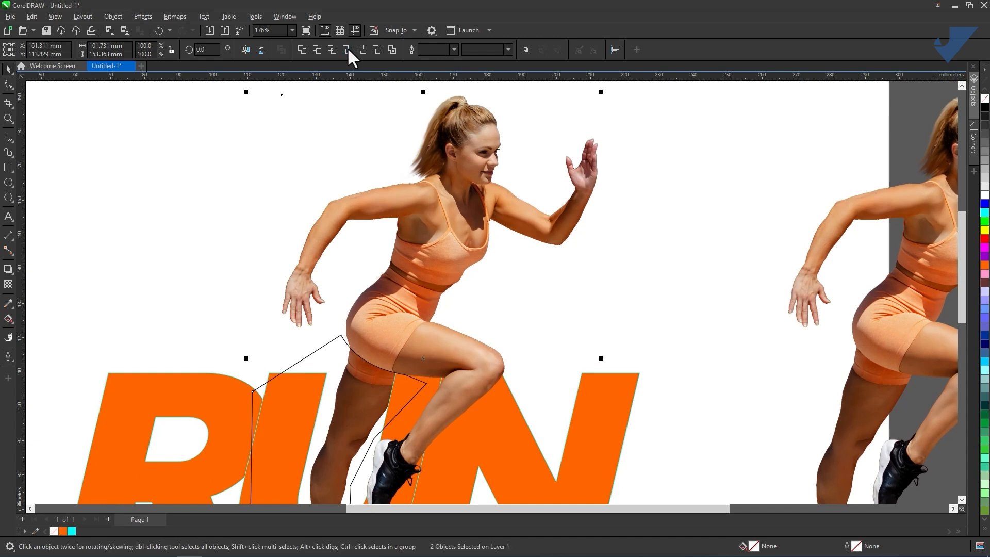
pyautogui.click(175, 126)
pyautogui.scroll(-2, 390, 178)
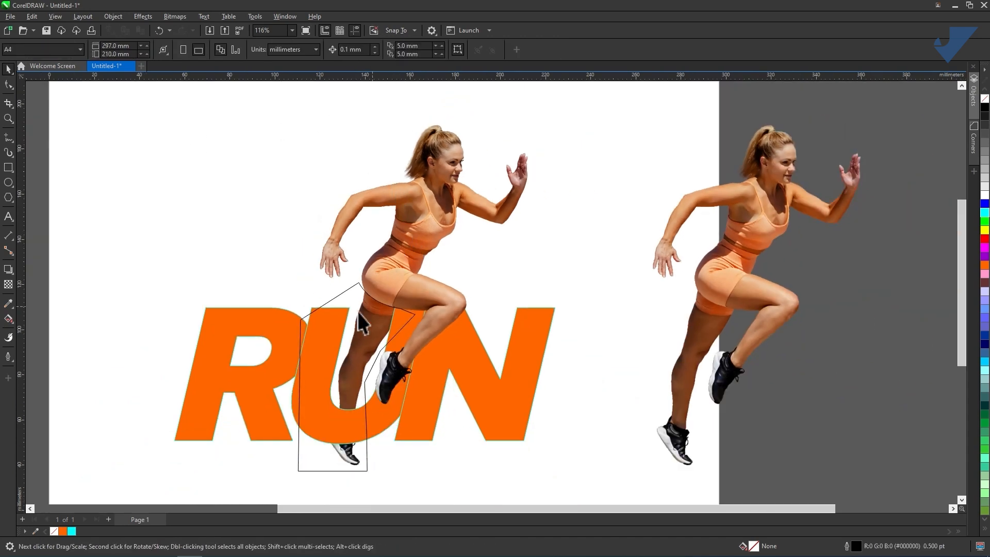
# Move the cut runner image about 32 mm to the right to check the cut, and undo the move
pyautogui.click(332, 293)
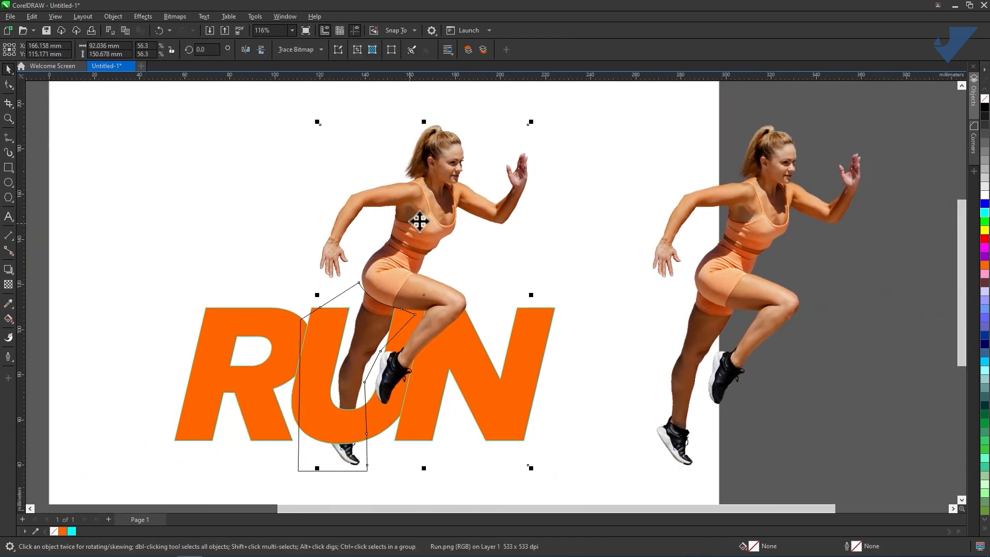
pyautogui.click(581, 209)
pyautogui.click(393, 264)
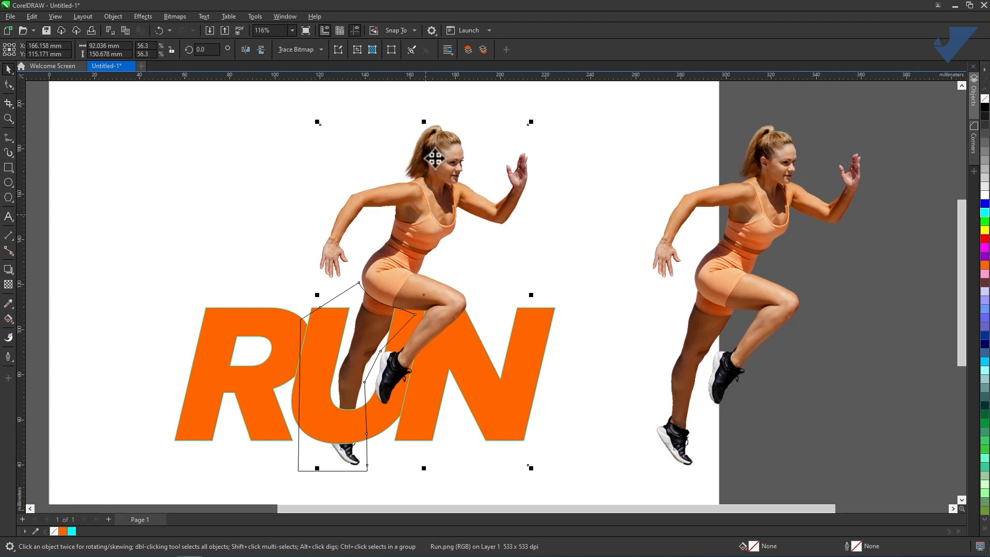
pyautogui.moveTo(408, 221); pyautogui.dragTo(481, 219)
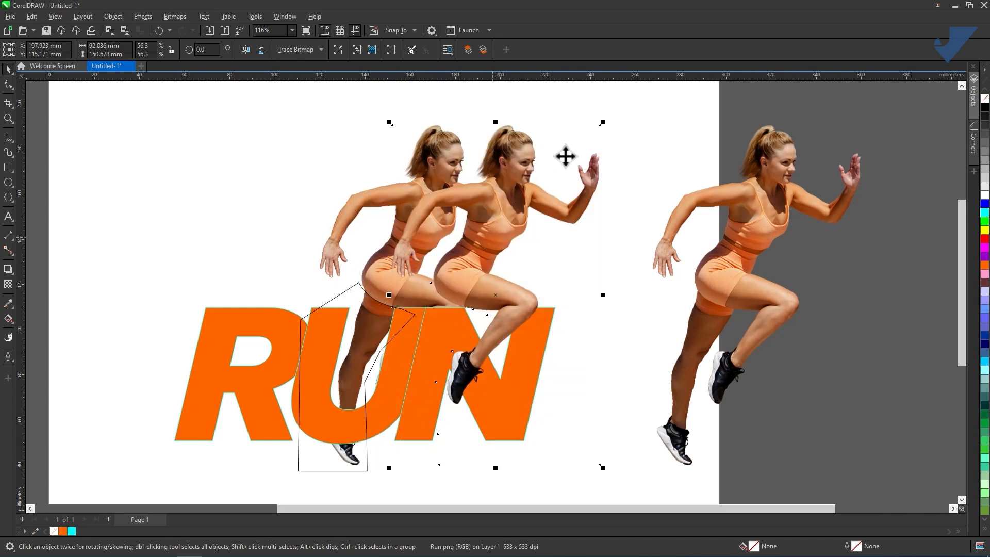
pyautogui.click(159, 29)
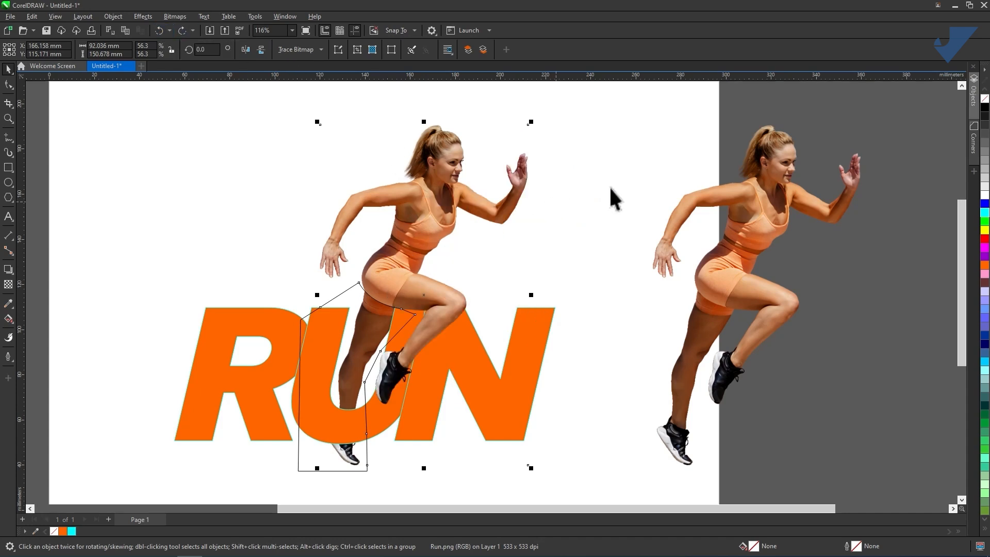
# Hide the front runner image and intersect the closed outline with the runner image behind the lettering to isolate the rear leg
pyautogui.rightClick(432, 206)
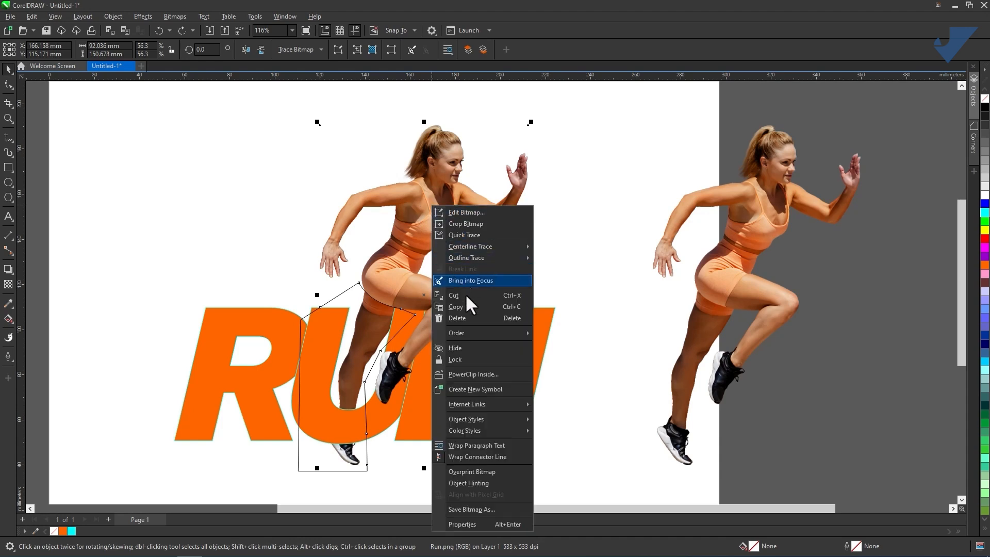
pyautogui.click(461, 348)
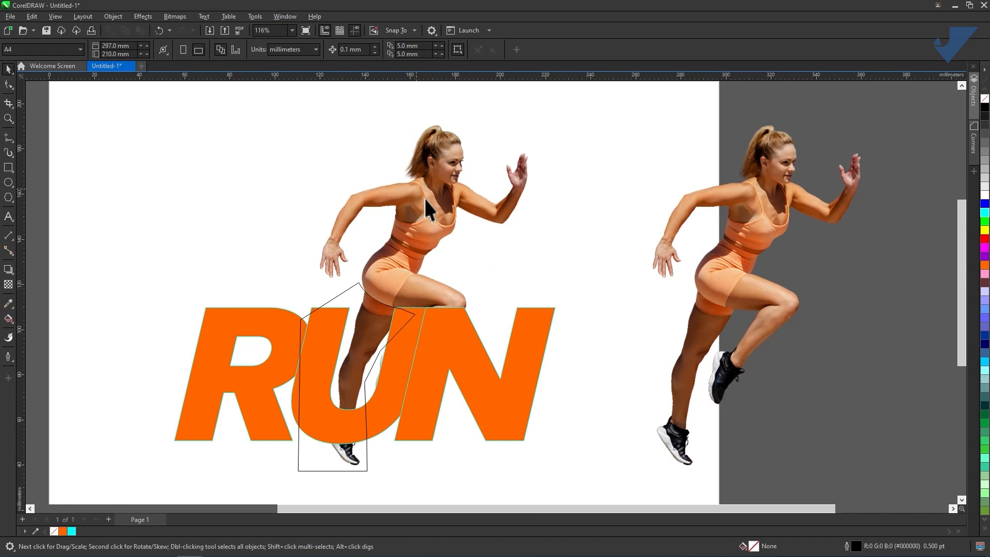
pyautogui.click(327, 301)
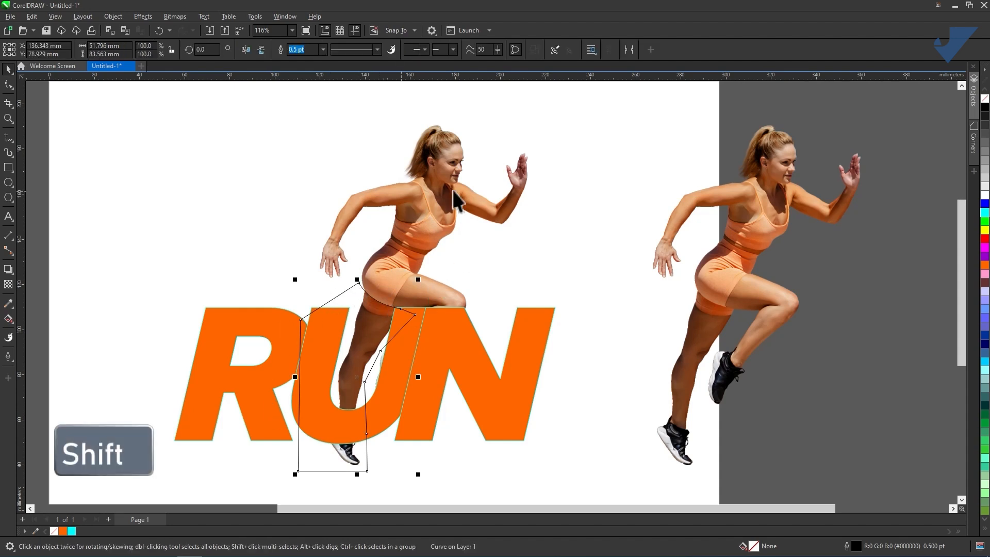
pyautogui.keyDown('shift'); pyautogui.click(437, 198); pyautogui.keyUp('shift')
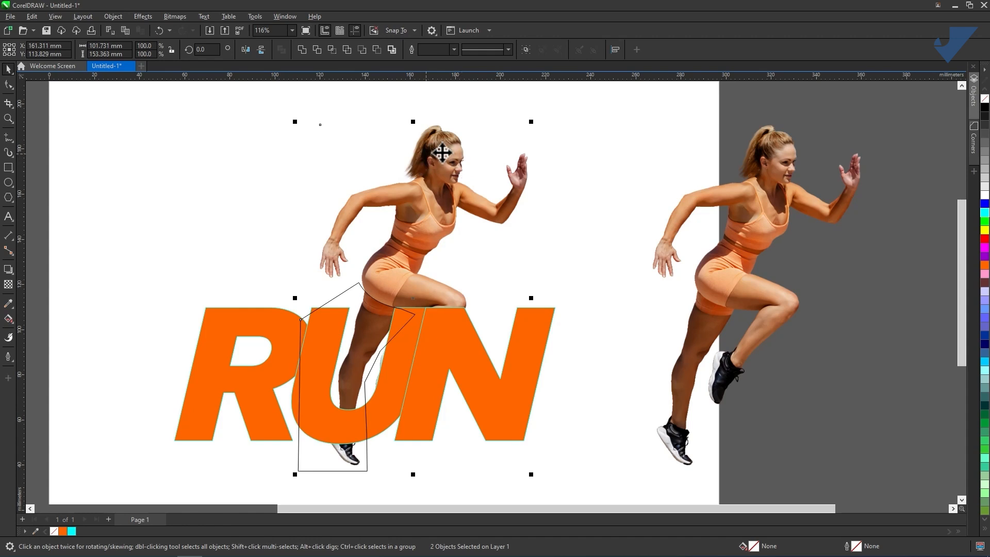
pyautogui.click(331, 50)
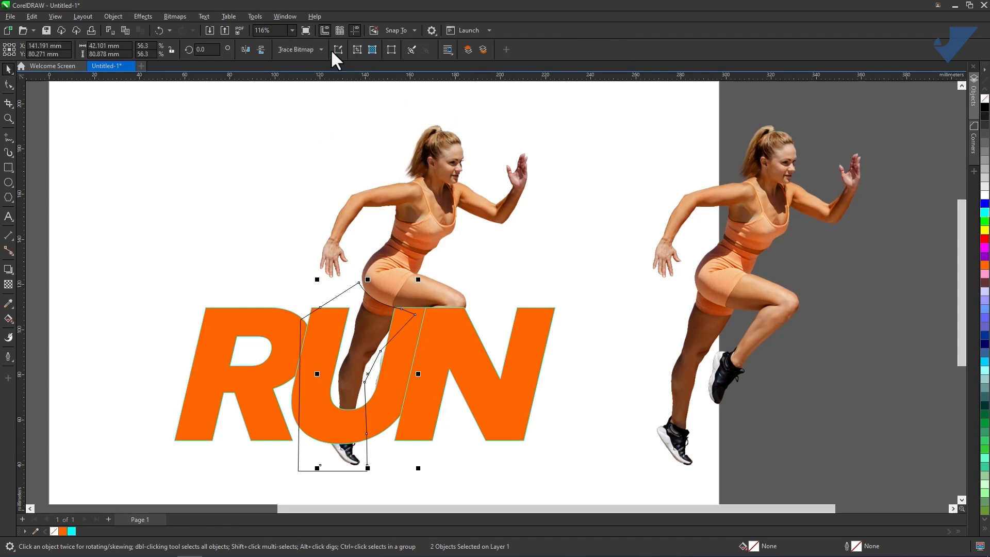
pyautogui.click(310, 136)
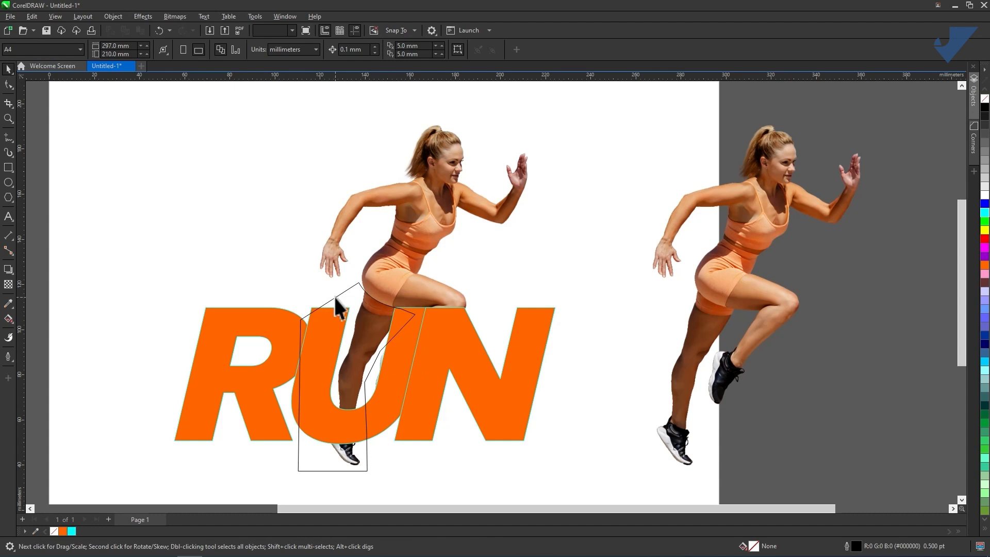
# Delete the closed outline around the rear leg and the full runner image behind the lettering, keeping the separate leg piece
pyautogui.click(334, 297)
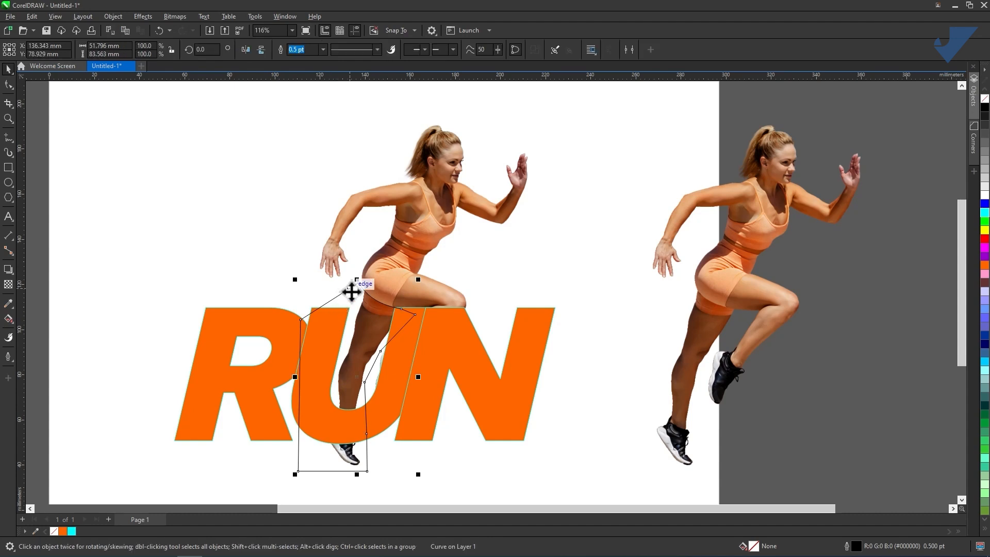
pyautogui.press('Delete')
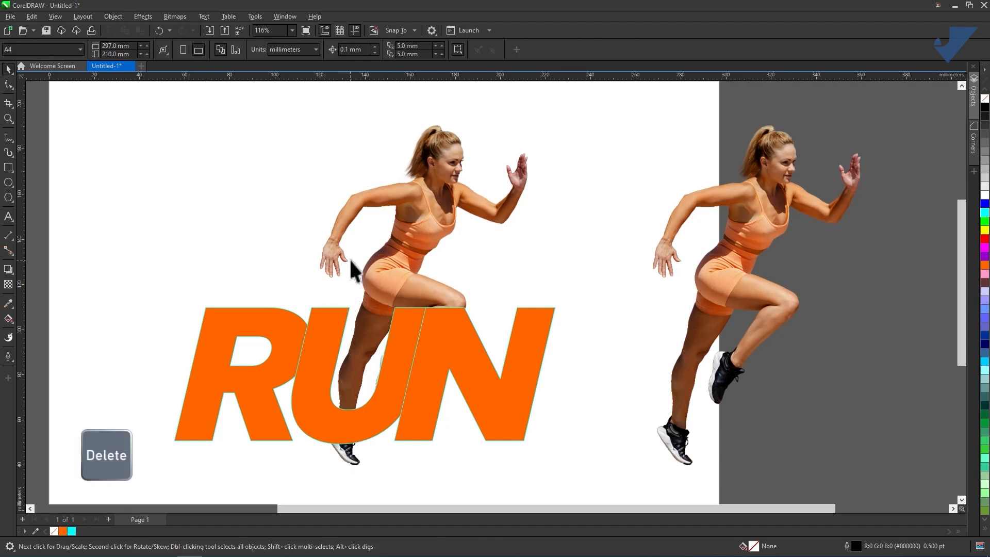
pyautogui.click(443, 164)
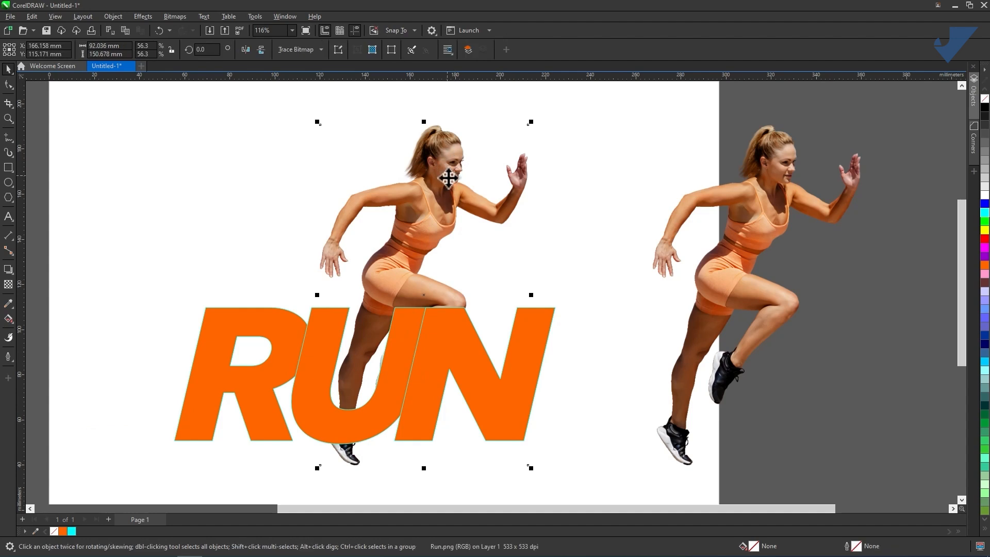
pyautogui.press('Delete')
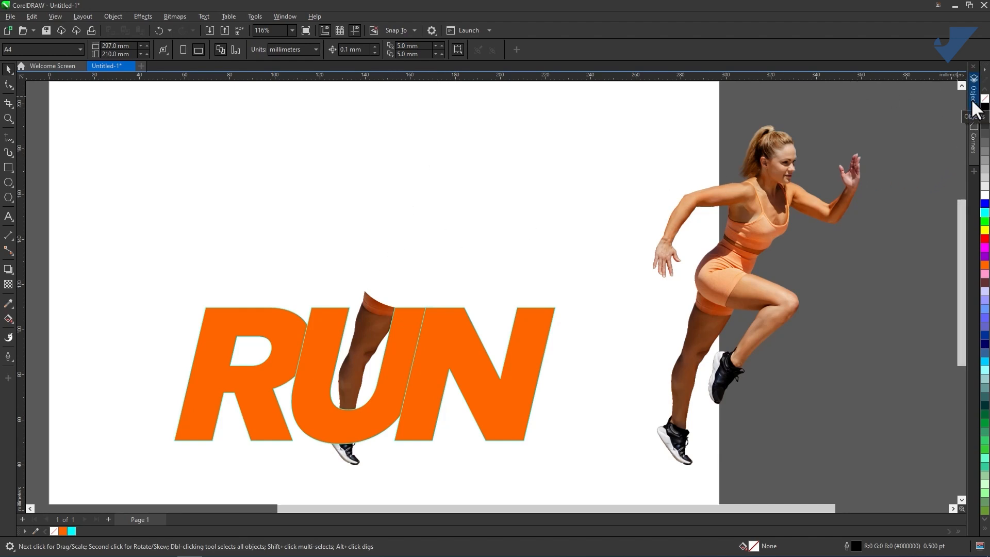
# Show the hidden front runner image again from the object list of Layer 1
pyautogui.click(281, 17)
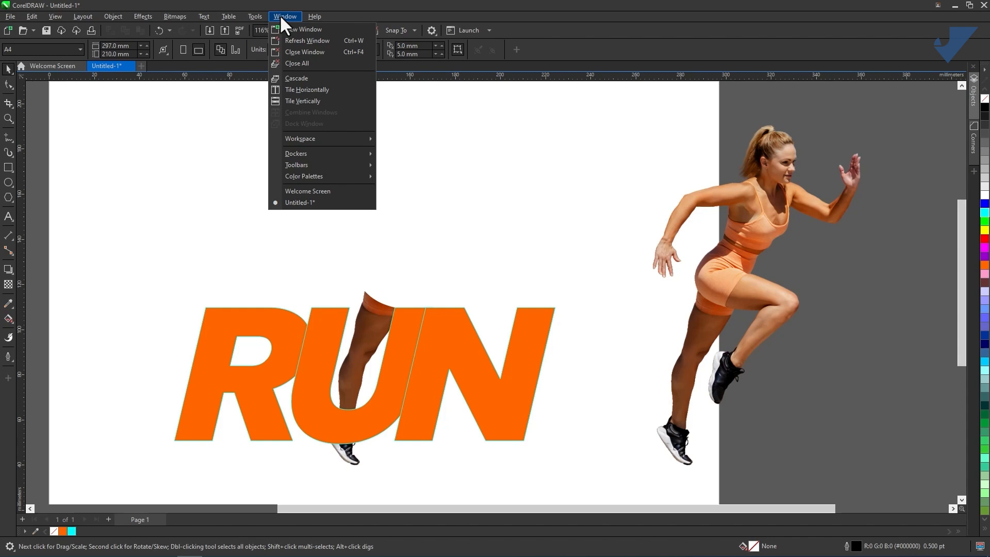
pyautogui.moveTo(307, 154)
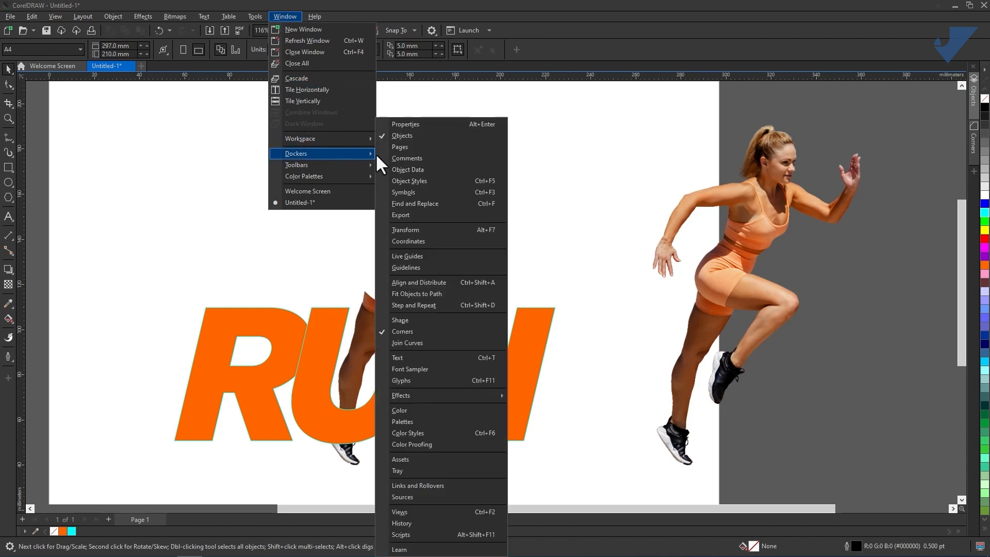
pyautogui.click(975, 98)
pyautogui.click(974, 93)
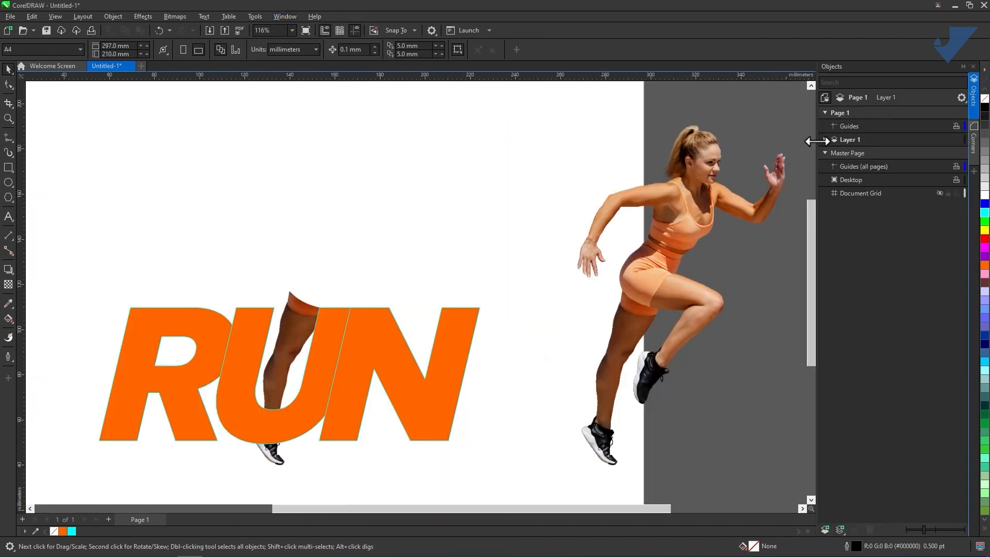
pyautogui.click(824, 139)
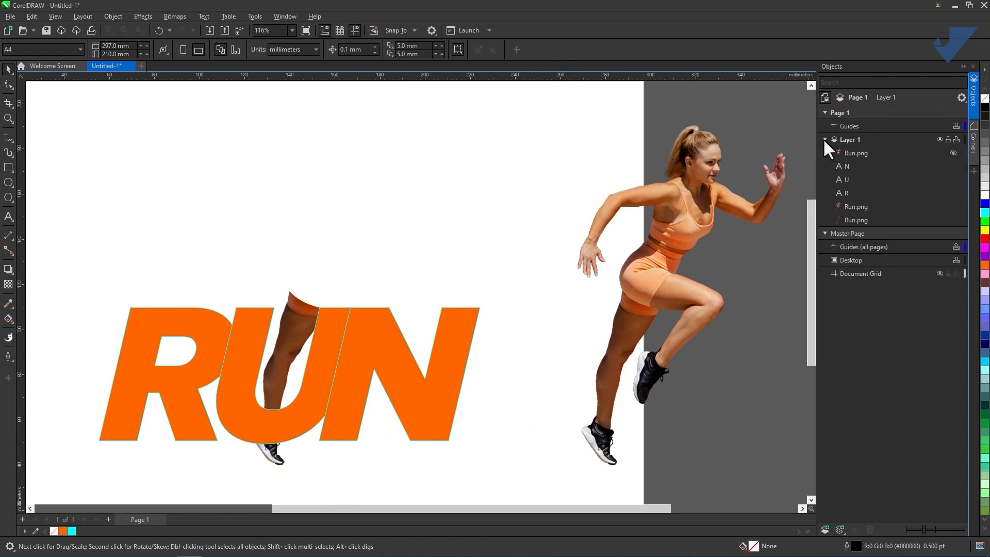
pyautogui.click(858, 153)
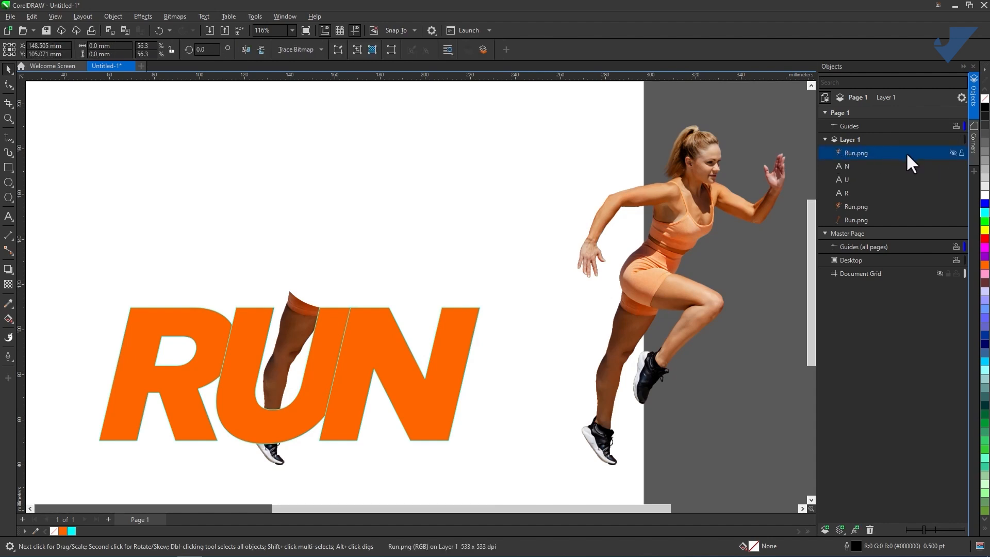
pyautogui.click(950, 151)
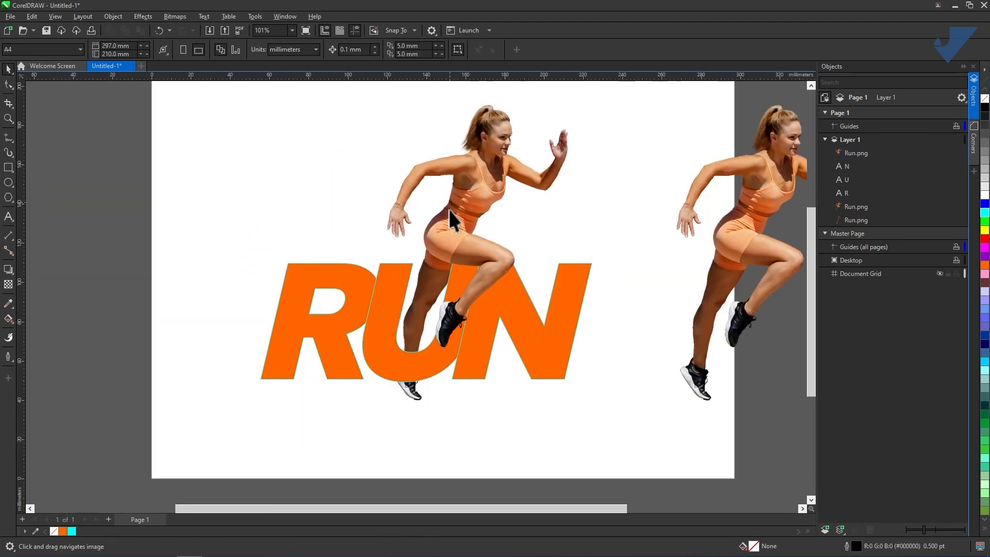
# Move the front runner image about 12 mm to the right to check the separate leg piece, and undo the move
pyautogui.click(469, 209)
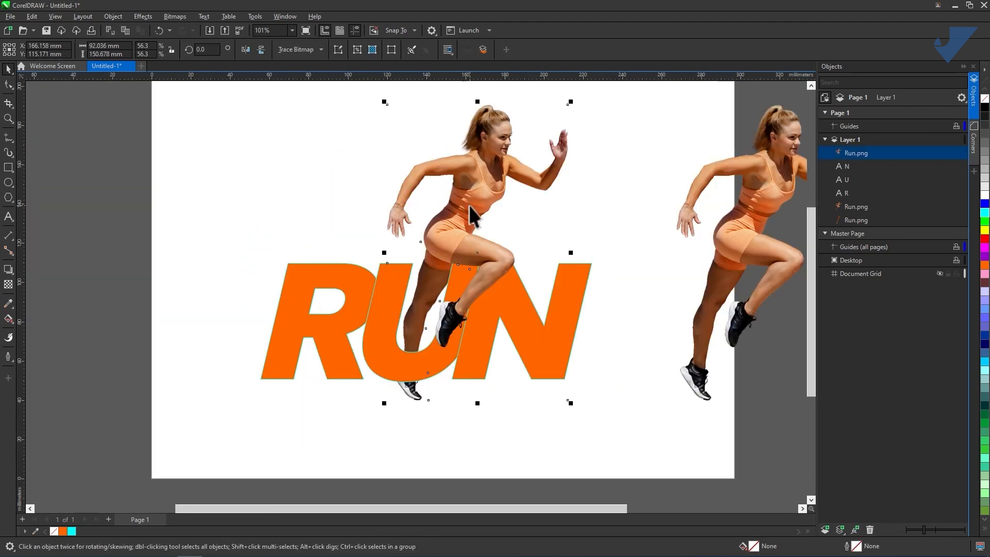
pyautogui.moveTo(479, 190); pyautogui.dragTo(502, 191)
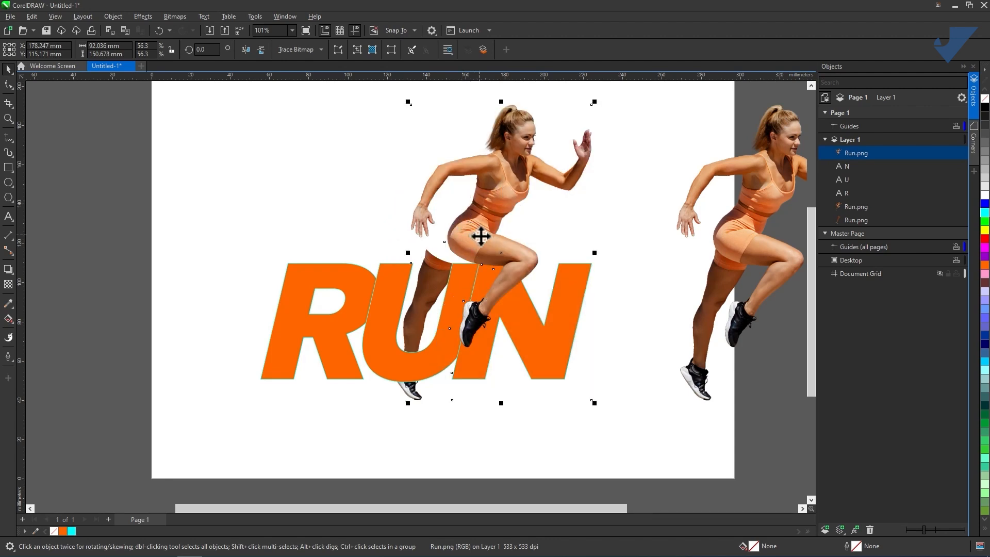
pyautogui.click(161, 31)
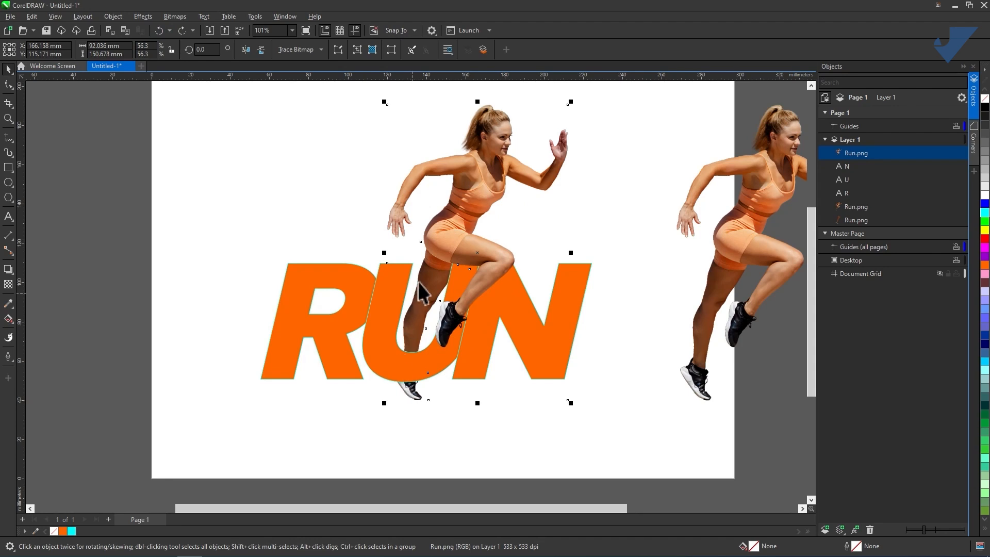
pyautogui.click(204, 253)
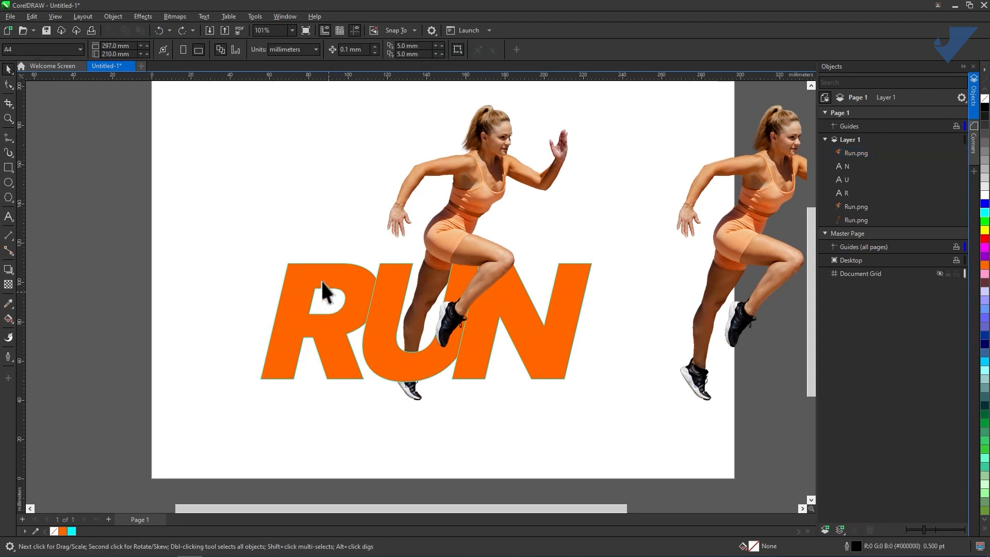
# Remove the cyan outline from the letters R, U and N, and collapse the object list
pyautogui.moveTo(123, 219); pyautogui.dragTo(647, 412)
pyautogui.moveTo(646, 398); pyautogui.dragTo(635, 387)
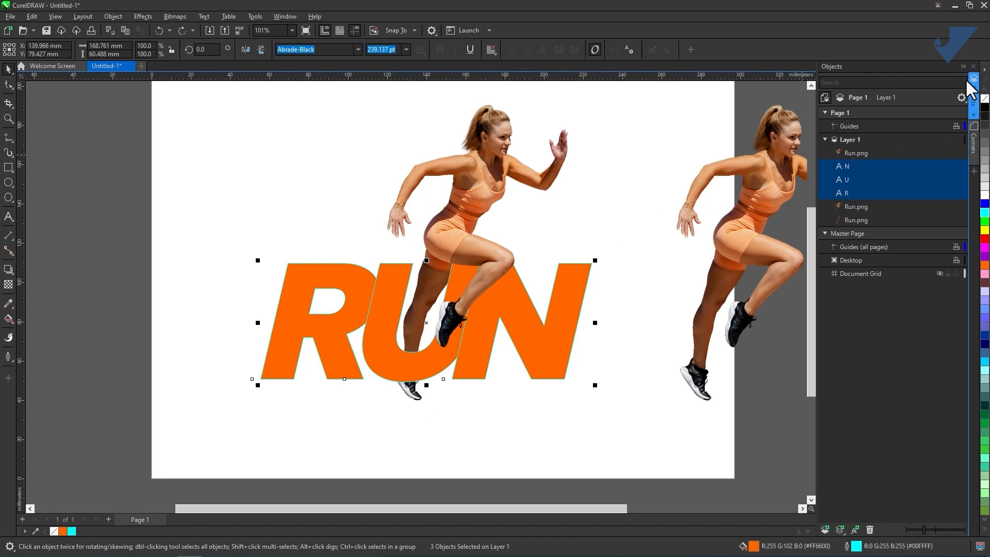
pyautogui.rightClick(985, 99)
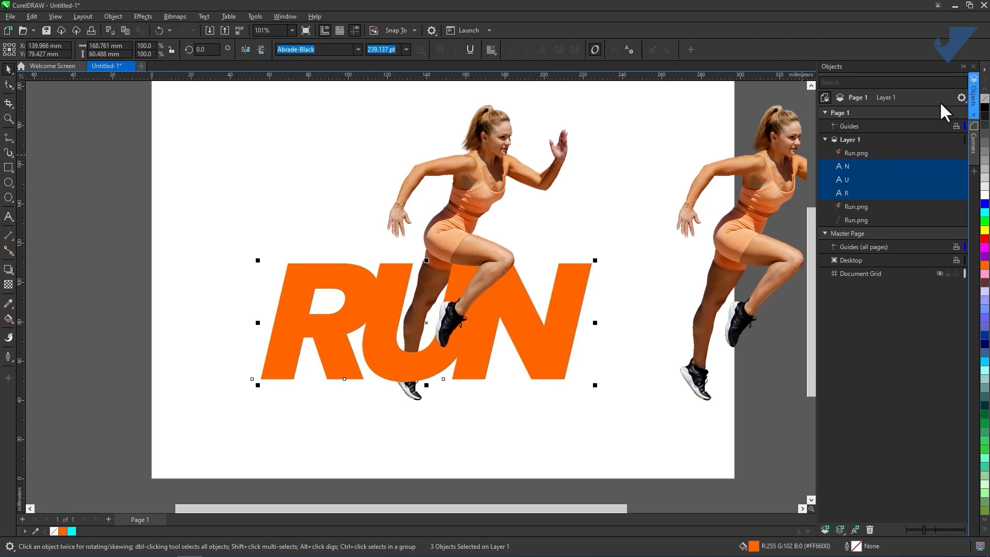
pyautogui.click(962, 65)
pyautogui.click(405, 299)
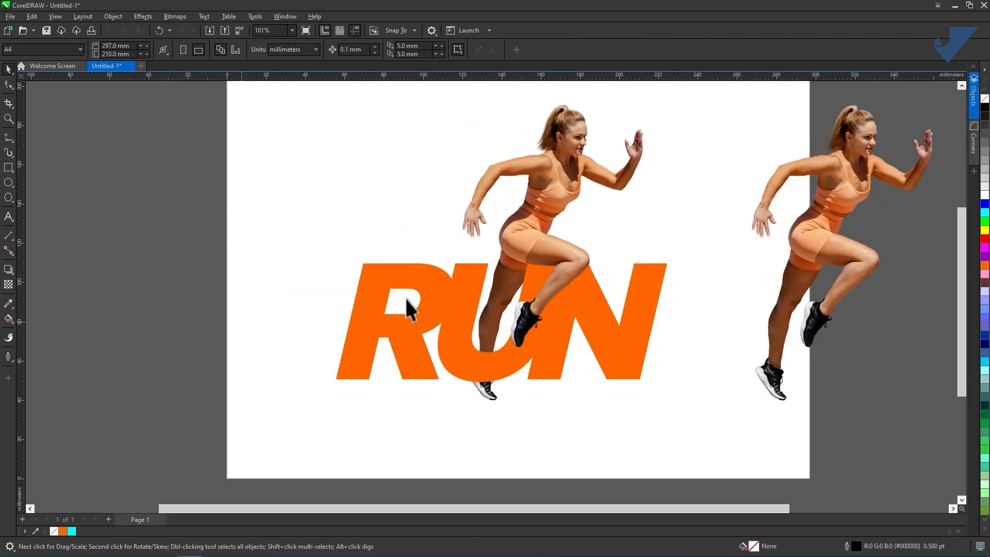
# Add a page-sized 297 by 210 mm rectangle behind the artwork and fill it with Deep Purple
pyautogui.scroll(-2, 443, 334)
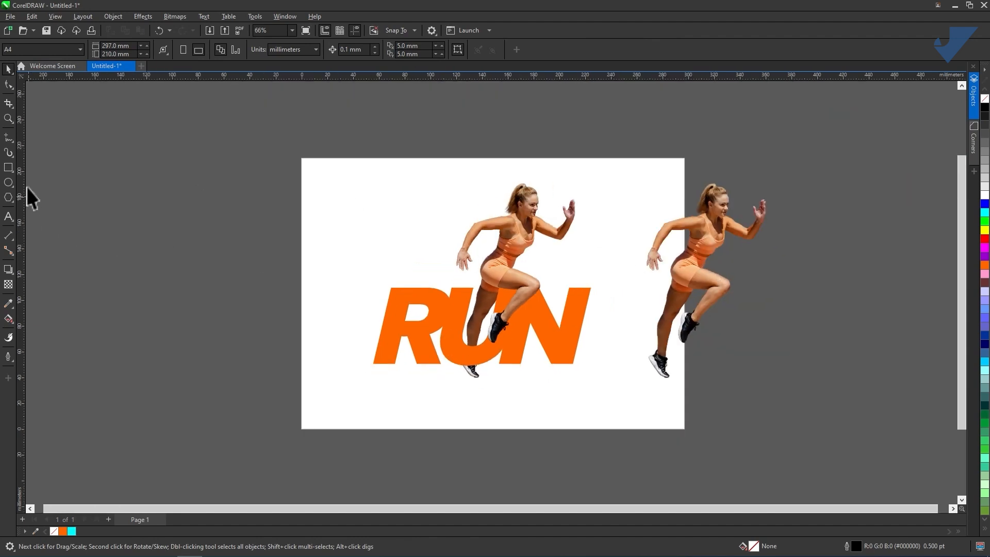
pyautogui.doubleClick(8, 166)
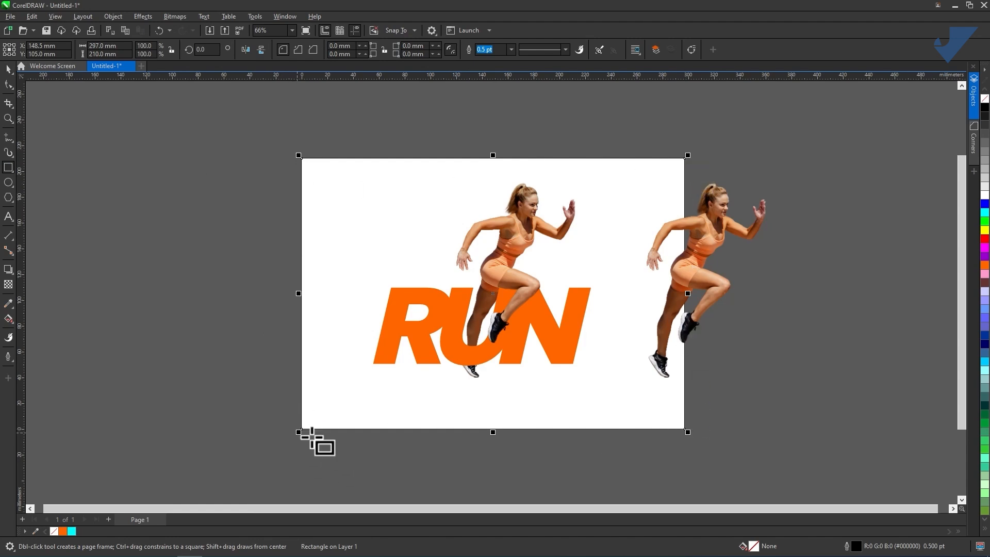
pyautogui.click(9, 68)
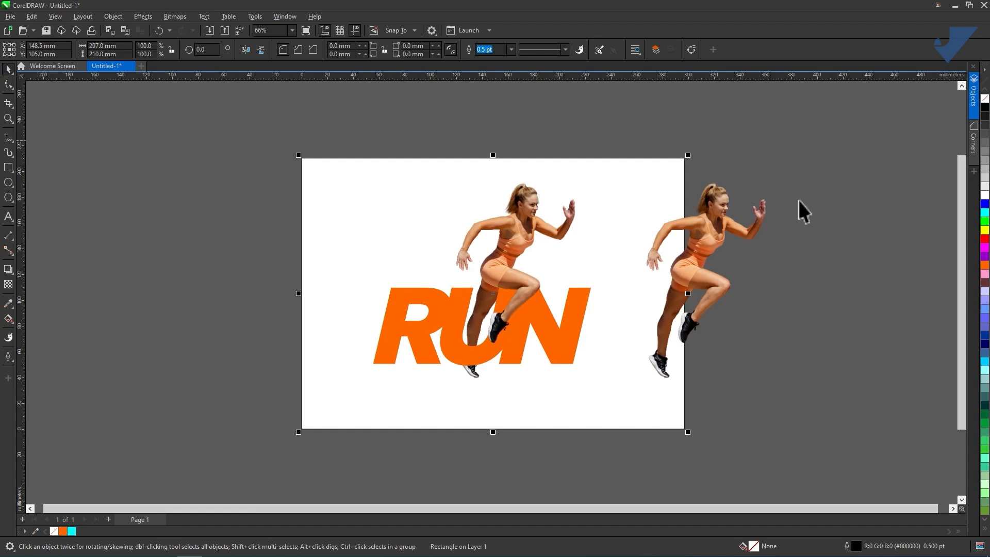
pyautogui.click(984, 530)
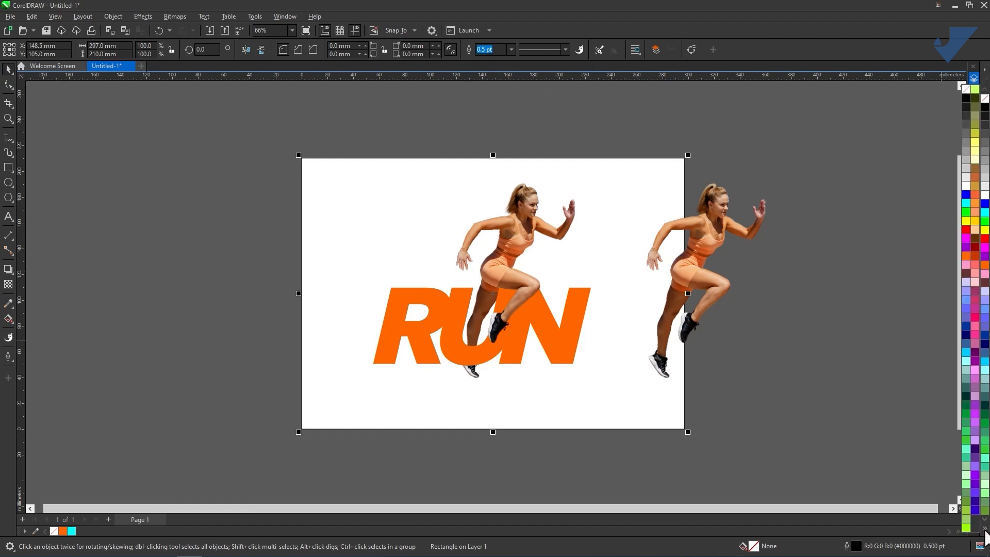
pyautogui.click(975, 450)
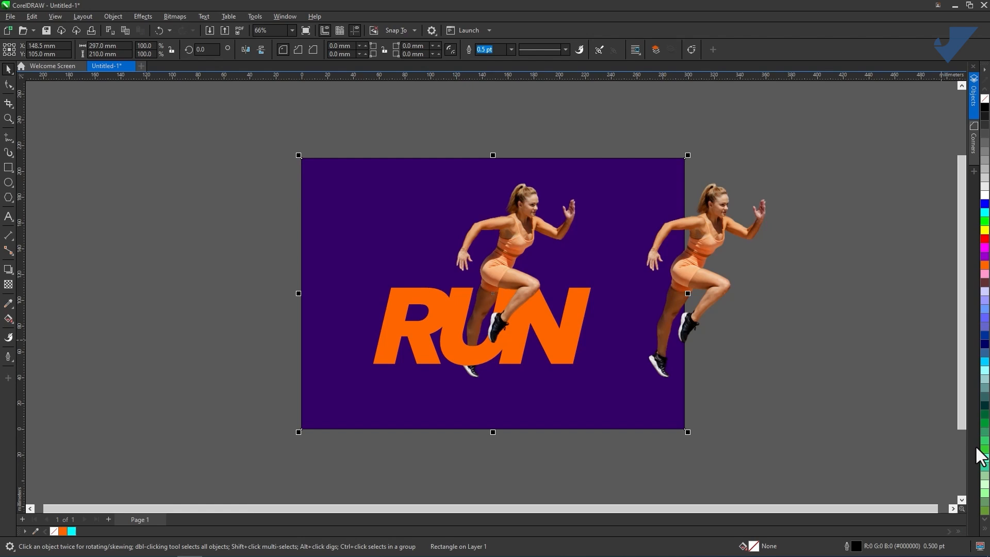
# Darken the background rectangle's uniform fill to #230A45
pyautogui.doubleClick(753, 546)
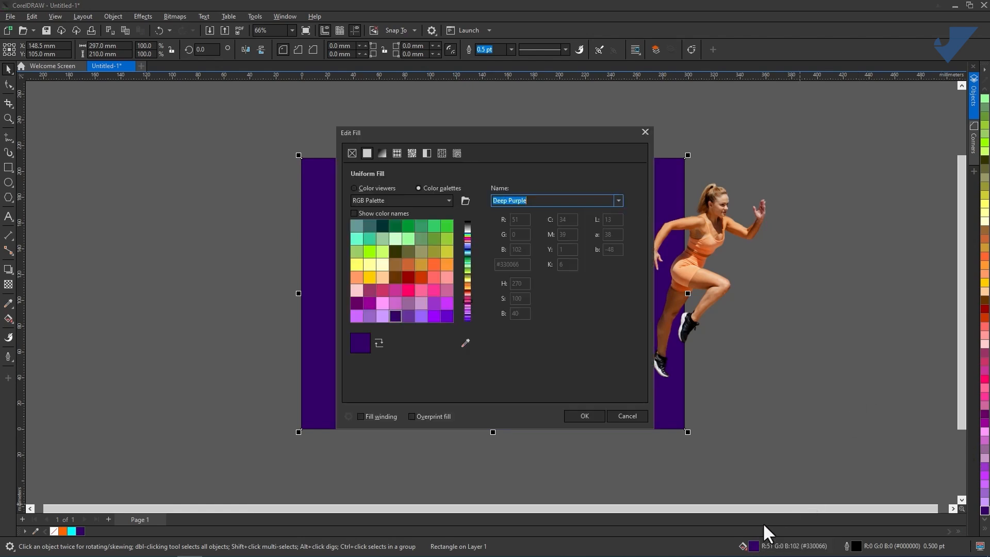
pyautogui.moveTo(411, 130); pyautogui.dragTo(665, 126)
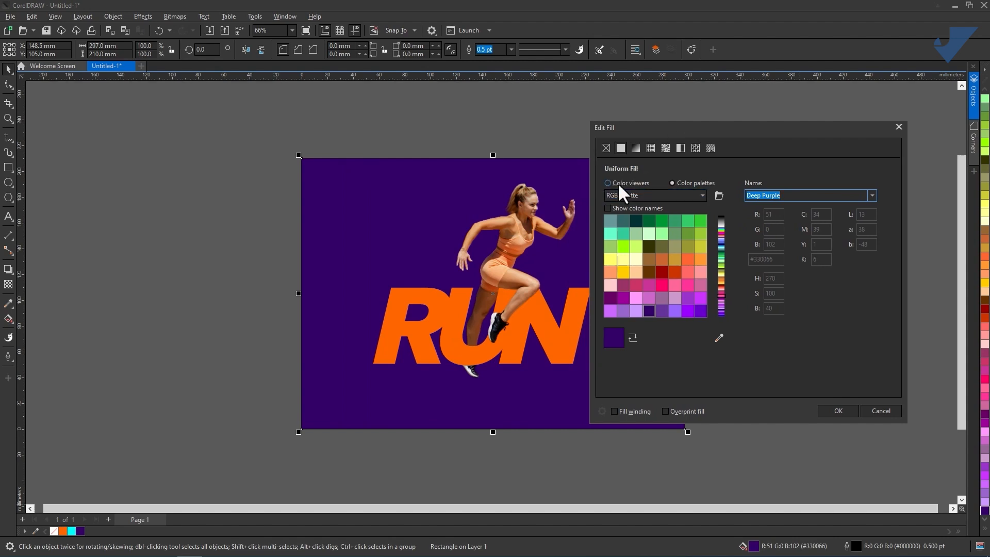
pyautogui.click(617, 183)
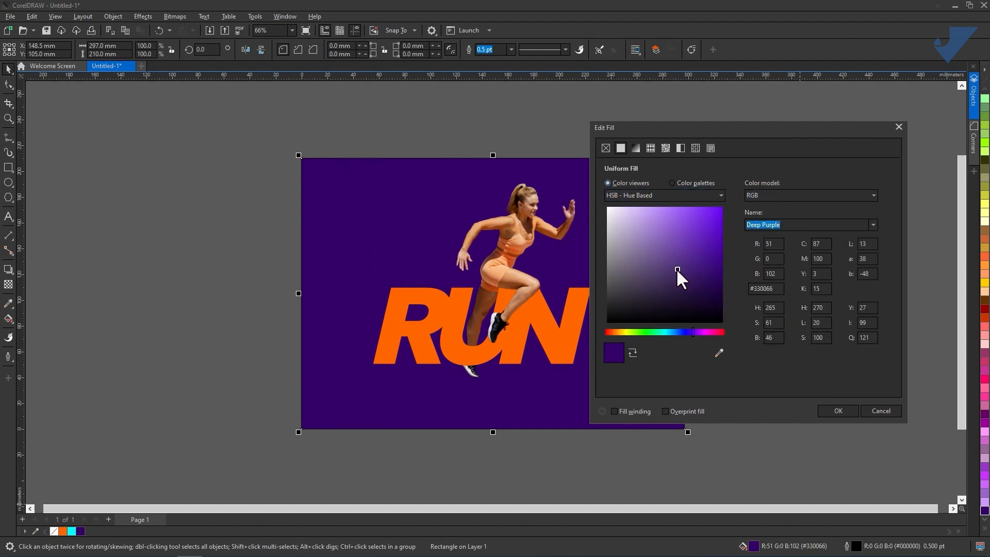
pyautogui.moveTo(676, 268); pyautogui.dragTo(705, 291)
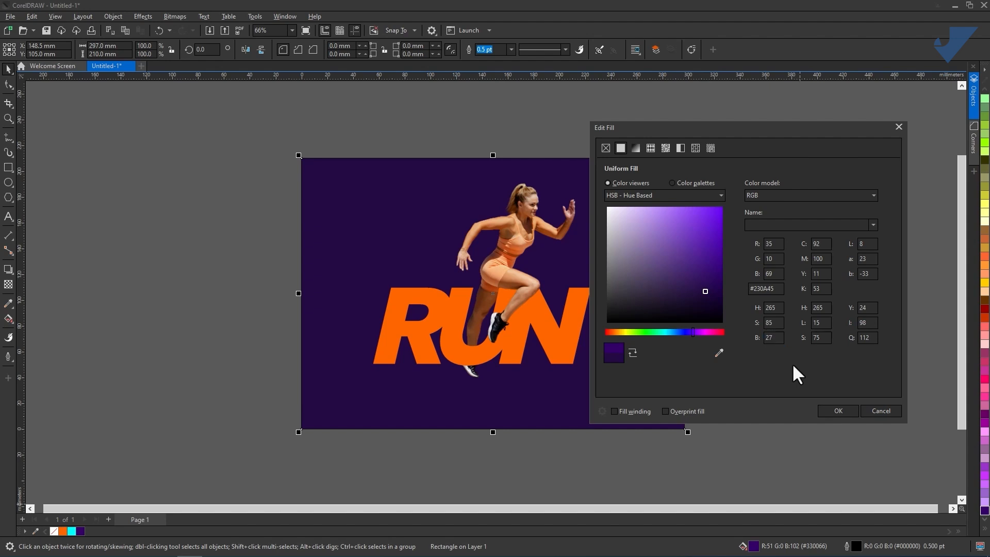
pyautogui.click(837, 410)
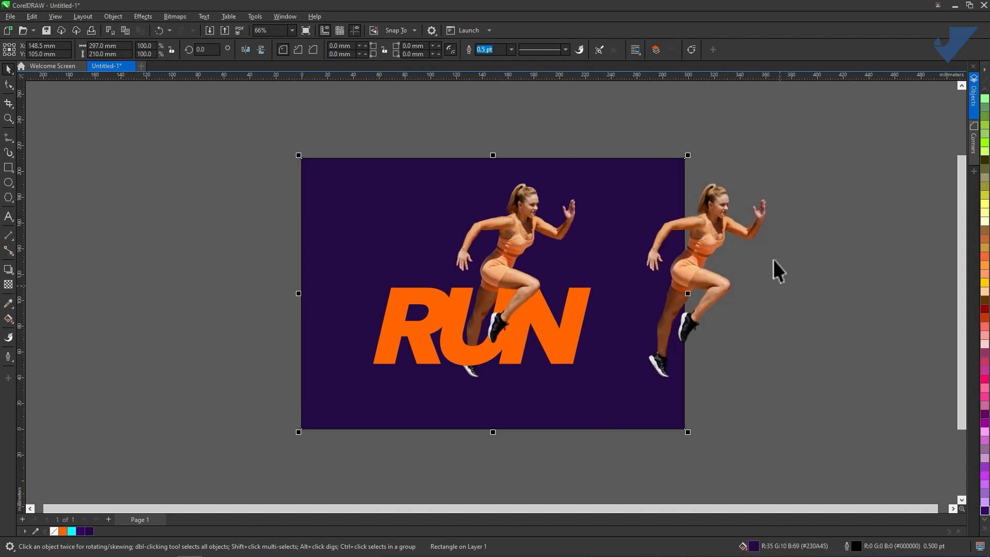
# Move the spare runner image about 44 mm to the right so it lies clear of the page
pyautogui.moveTo(694, 255); pyautogui.dragTo(752, 259)
pyautogui.click(199, 280)
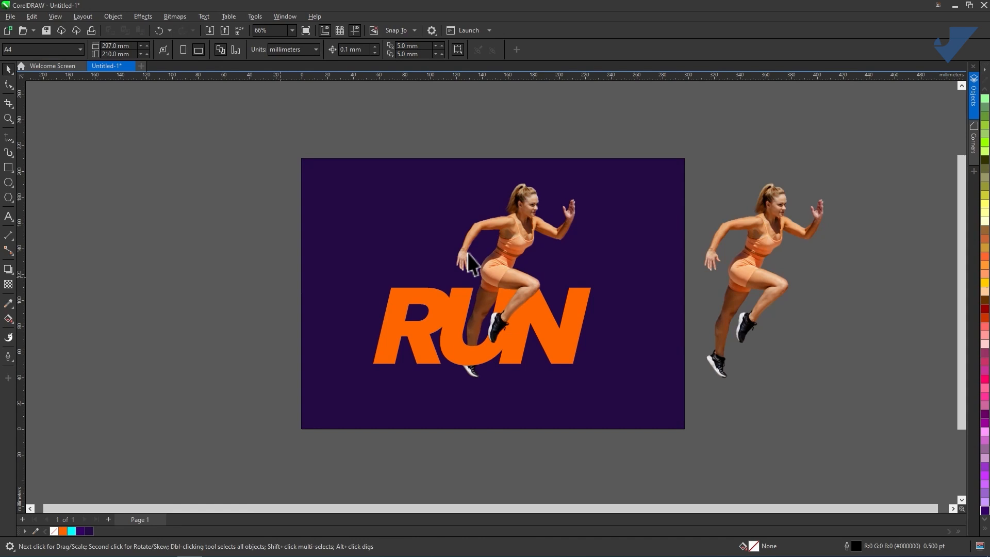
# Add a drop shadow to the letter N, offset about 2.75 mm to the left, and sample its colour from the #230A45 background
pyautogui.scroll(2, 487, 328)
pyautogui.click(694, 283)
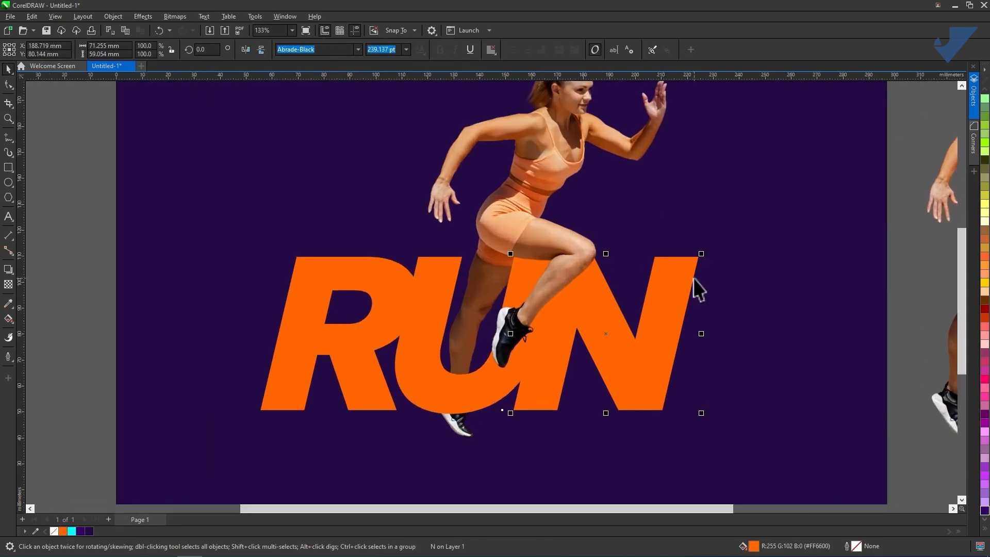
pyautogui.click(8, 270)
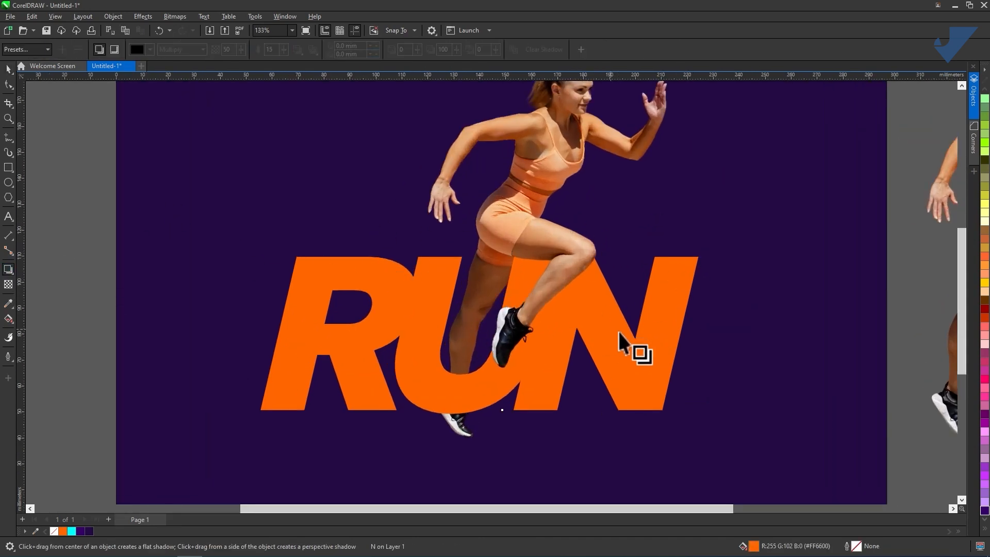
pyautogui.moveTo(625, 332); pyautogui.dragTo(507, 334)
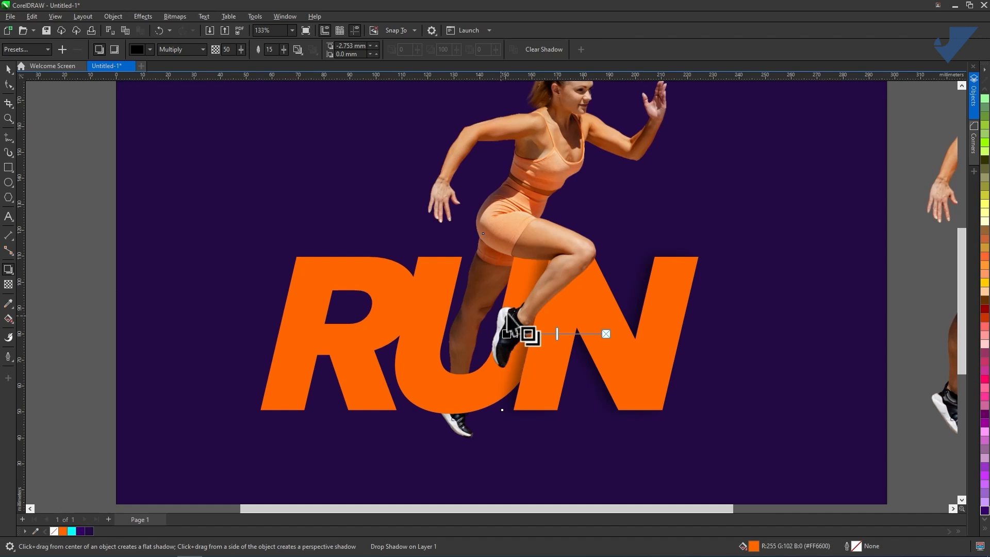
pyautogui.click(149, 49)
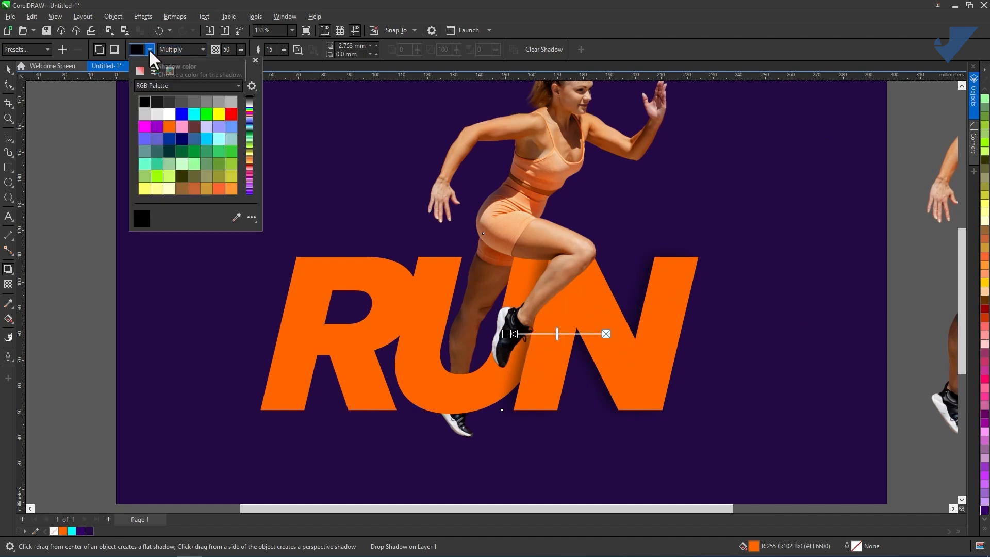
pyautogui.click(237, 220)
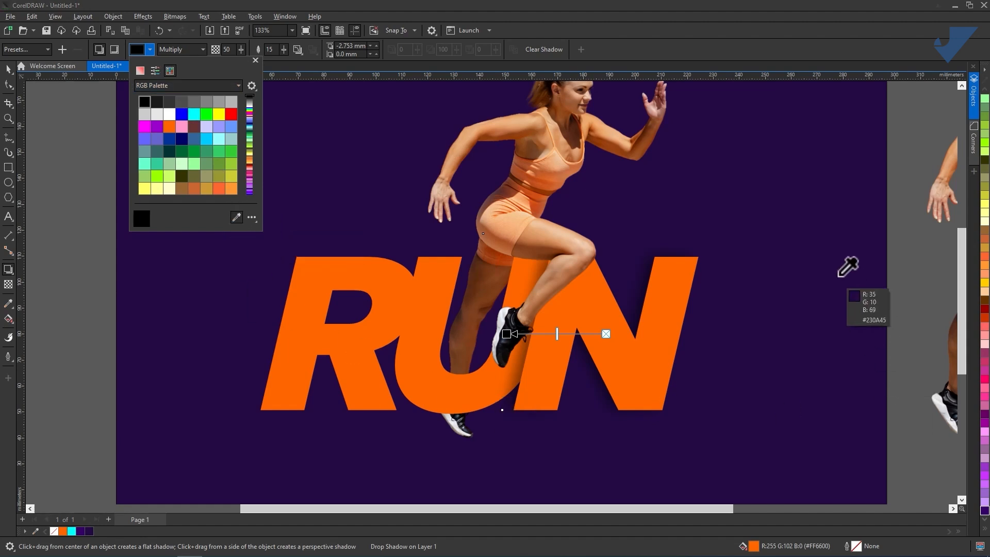
pyautogui.click(826, 213)
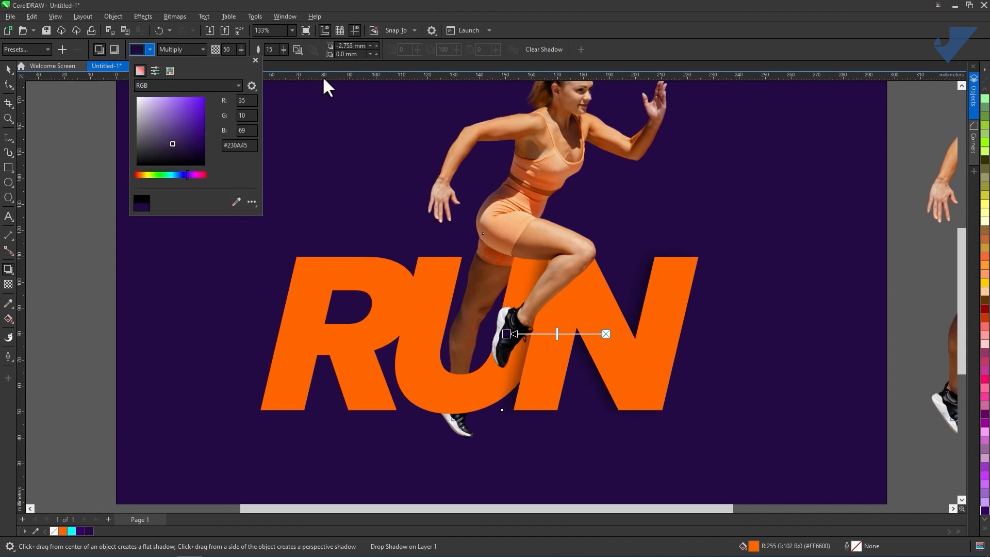
# Set the N shadow's merge mode to Normal and its opacity to 62
pyautogui.click(202, 50)
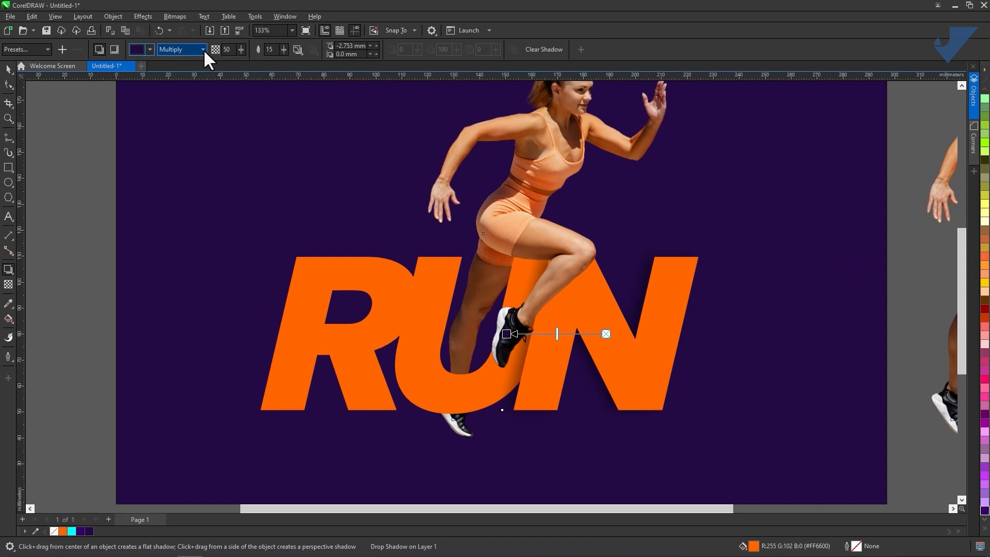
pyautogui.click(201, 48)
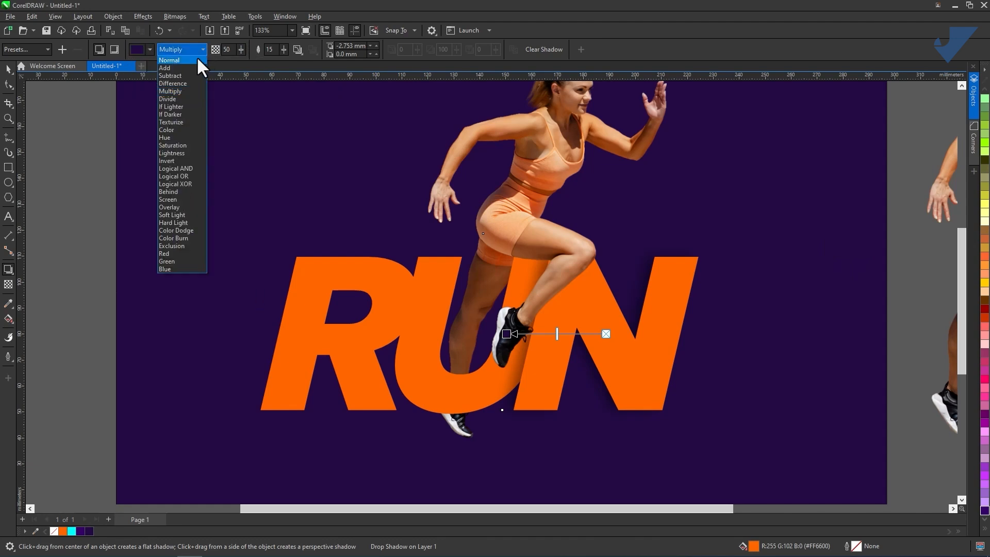
pyautogui.click(196, 57)
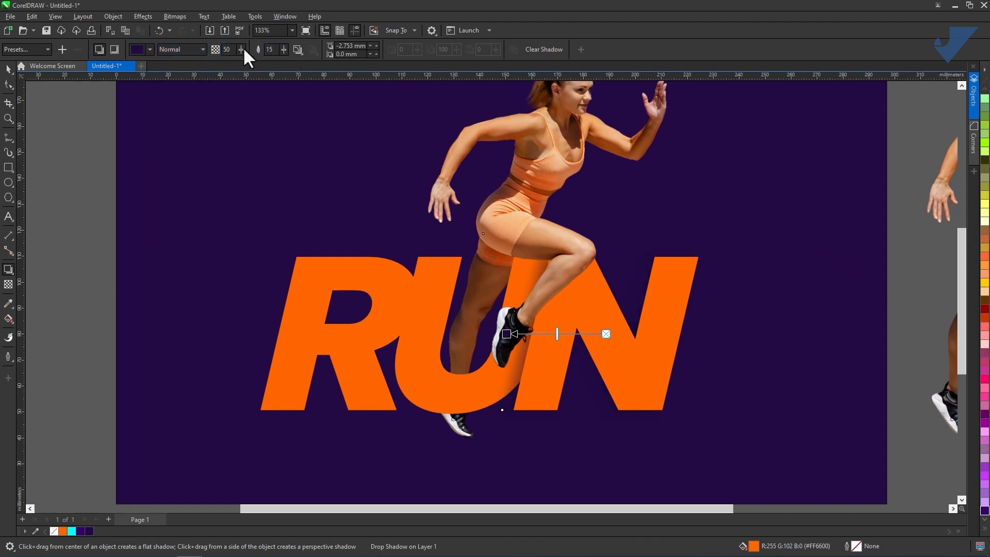
pyautogui.moveTo(244, 50); pyautogui.dragTo(249, 50)
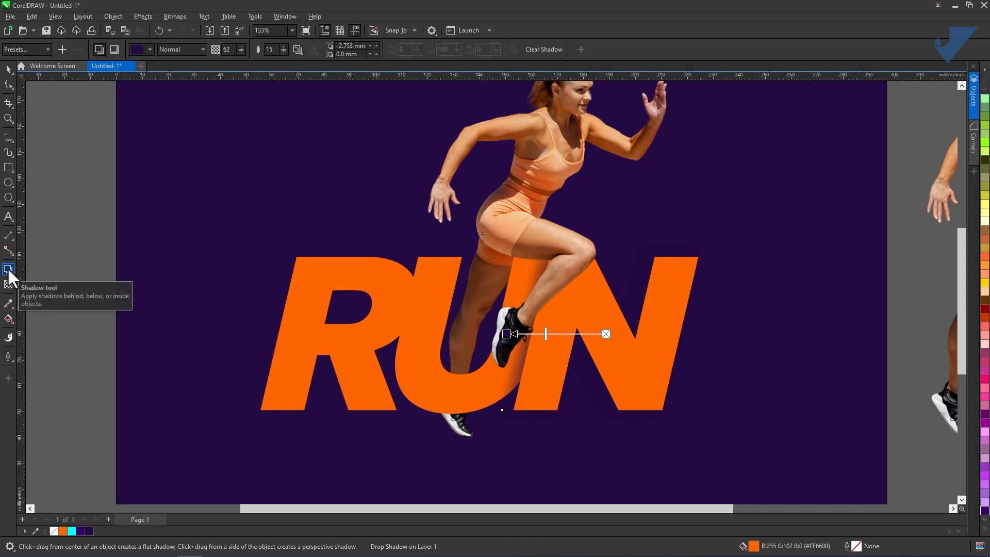
# Give the letter U a drop shadow offset about 3 mm to the left, coloured with the background purple #230A45
pyautogui.click(425, 257)
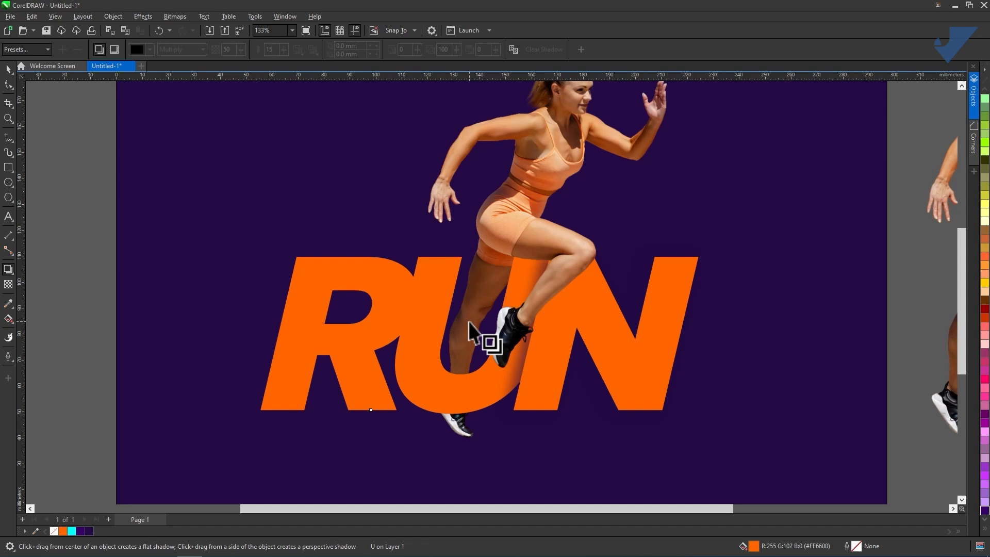
pyautogui.moveTo(476, 336); pyautogui.dragTo(385, 335)
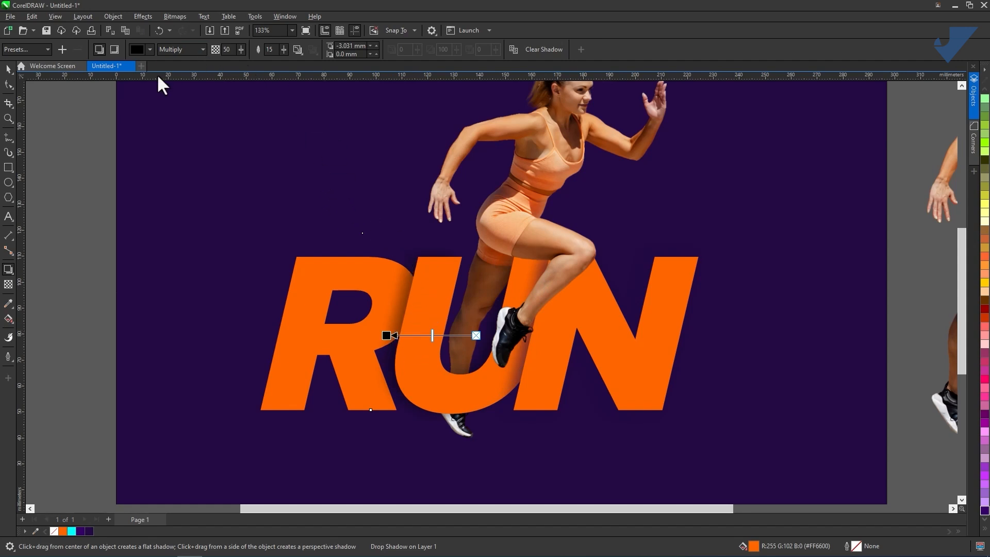
pyautogui.click(149, 47)
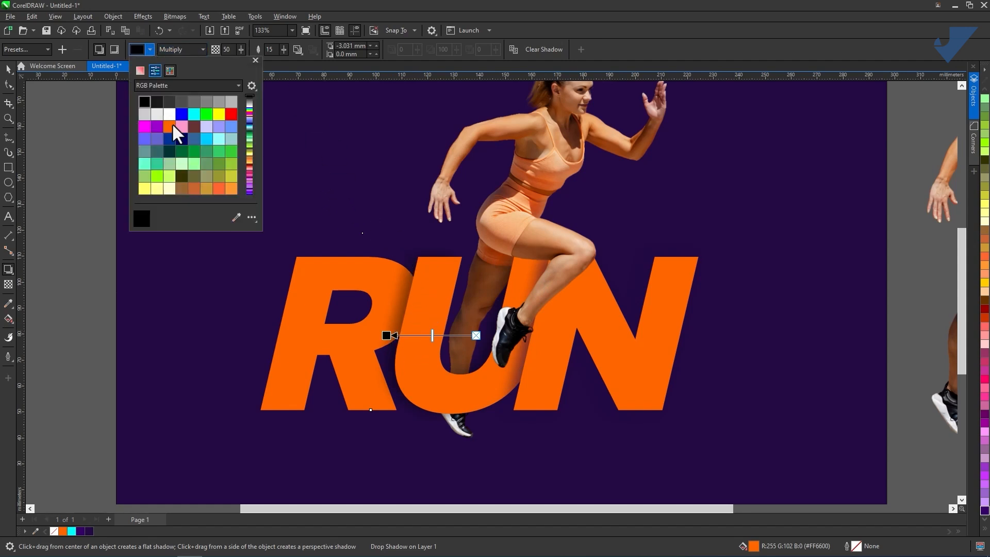
pyautogui.click(235, 218)
pyautogui.click(185, 290)
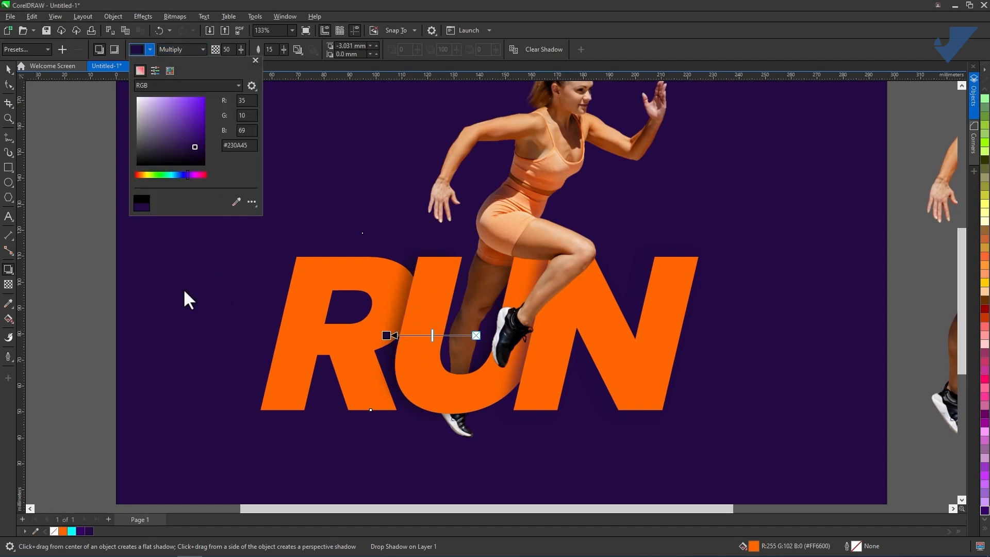
# Set the U shadow's merge mode to Normal and its opacity to 62
pyautogui.click(199, 49)
pyautogui.click(199, 48)
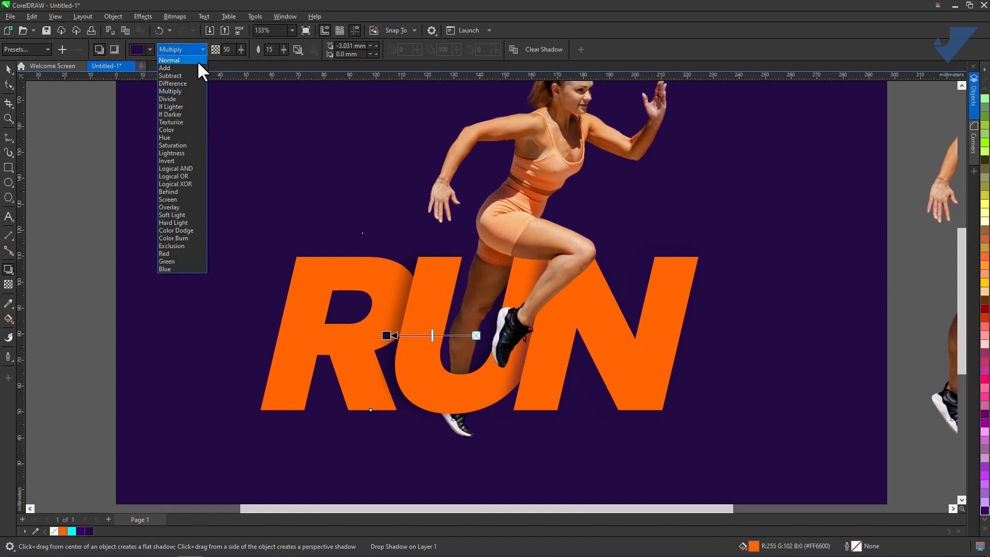
pyautogui.click(196, 58)
pyautogui.moveTo(239, 51); pyautogui.dragTo(248, 58)
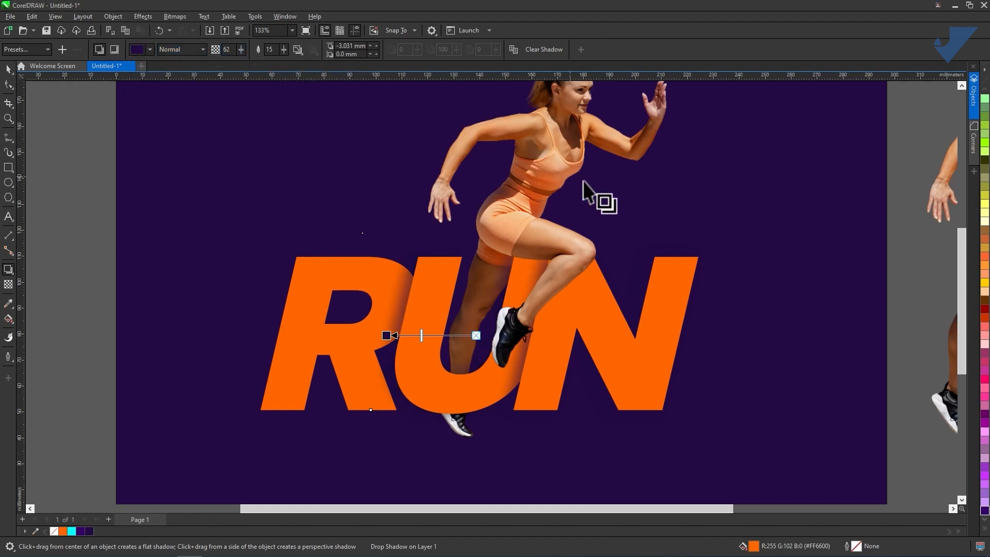
# Add a drop shadow to the runner image in front of the letters, offset about 2.6 mm straight down
pyautogui.moveTo(617, 189); pyautogui.dragTo(612, 220)
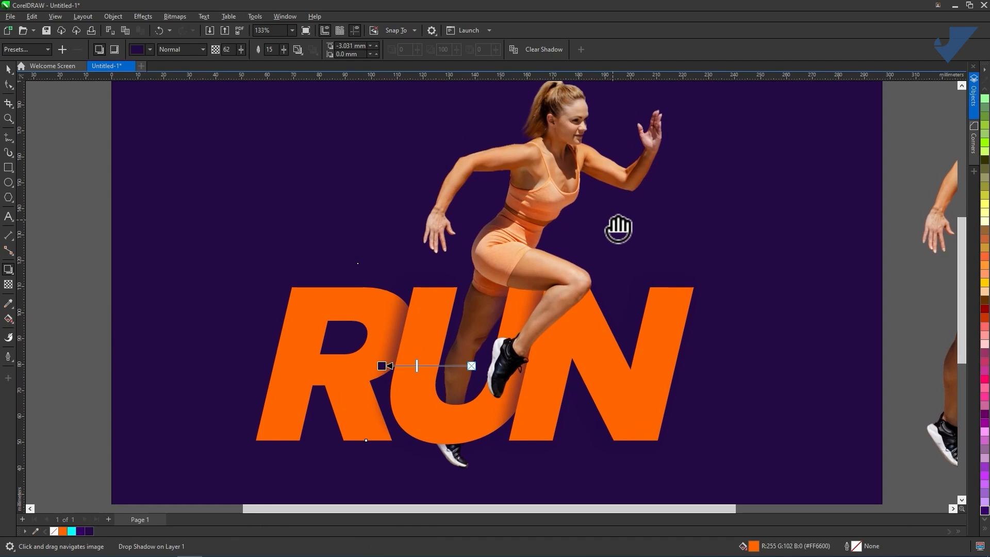
pyautogui.click(559, 167)
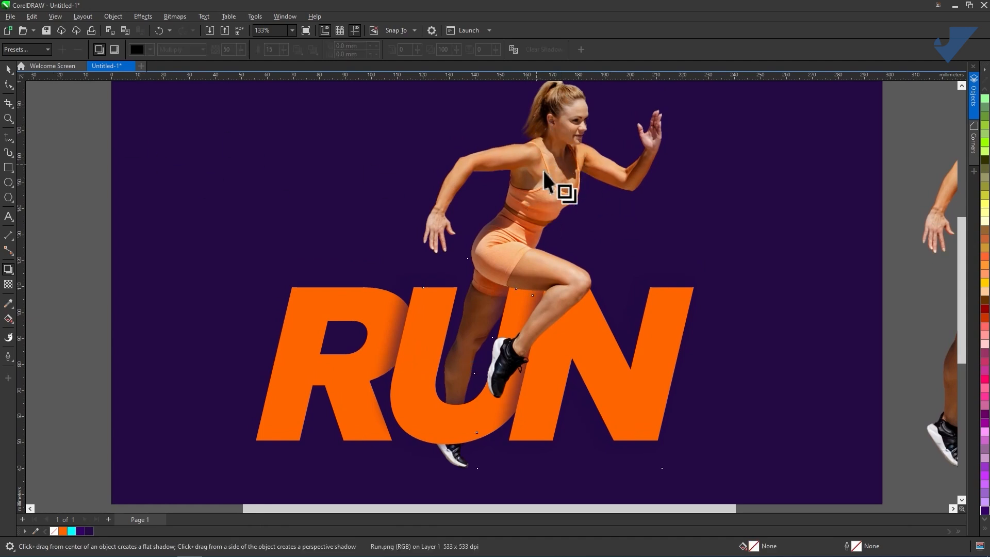
pyautogui.scroll(2, 534, 301)
pyautogui.moveTo(537, 302); pyautogui.dragTo(534, 260)
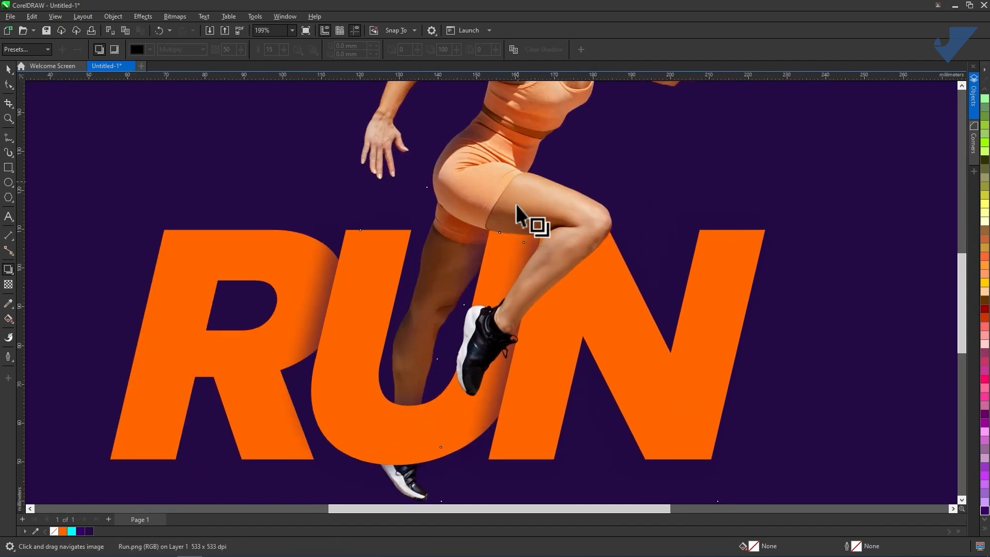
pyautogui.scroll(-3, 522, 190)
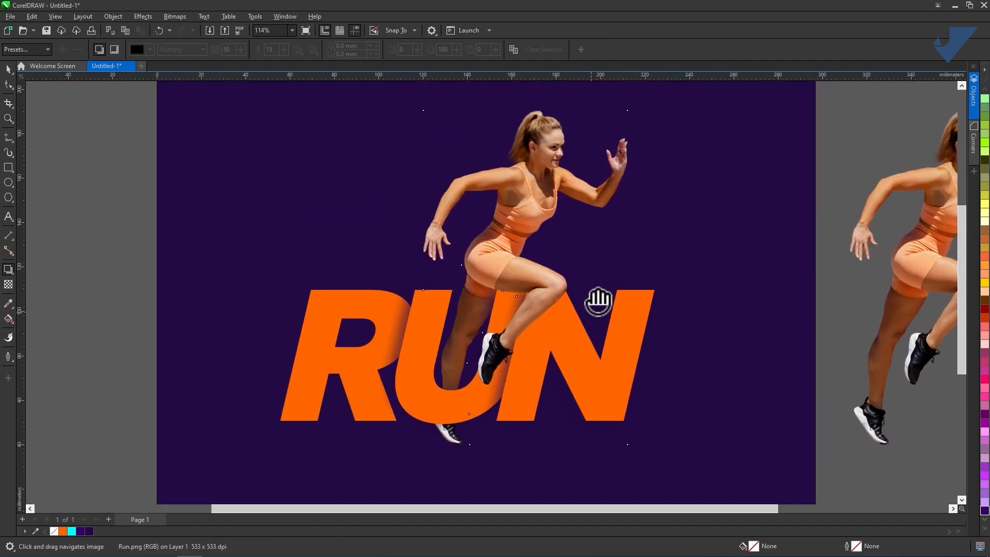
pyautogui.scroll(1, 534, 274)
pyautogui.rightClick(534, 273)
pyautogui.click(631, 259)
pyautogui.scroll(3, 520, 268)
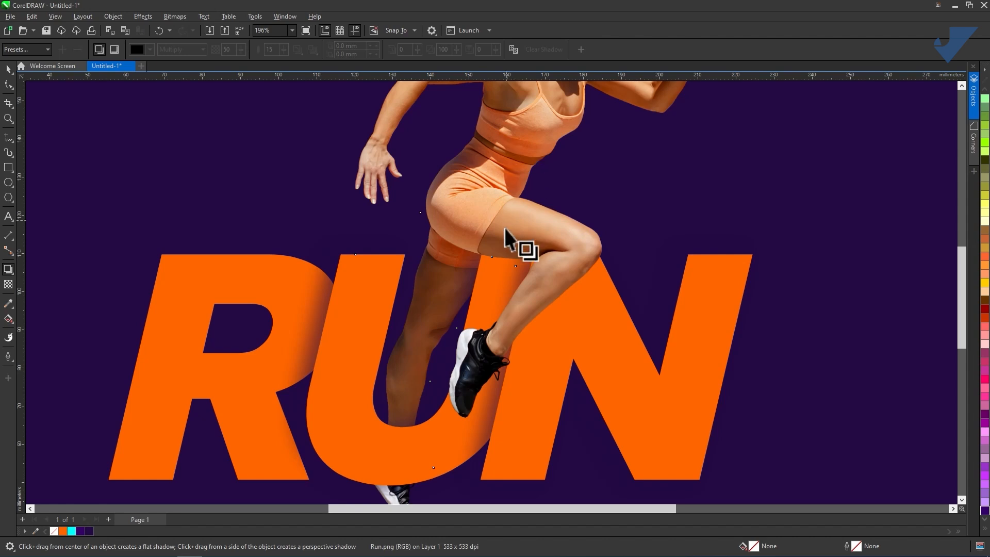
pyautogui.moveTo(515, 142); pyautogui.dragTo(530, 532)
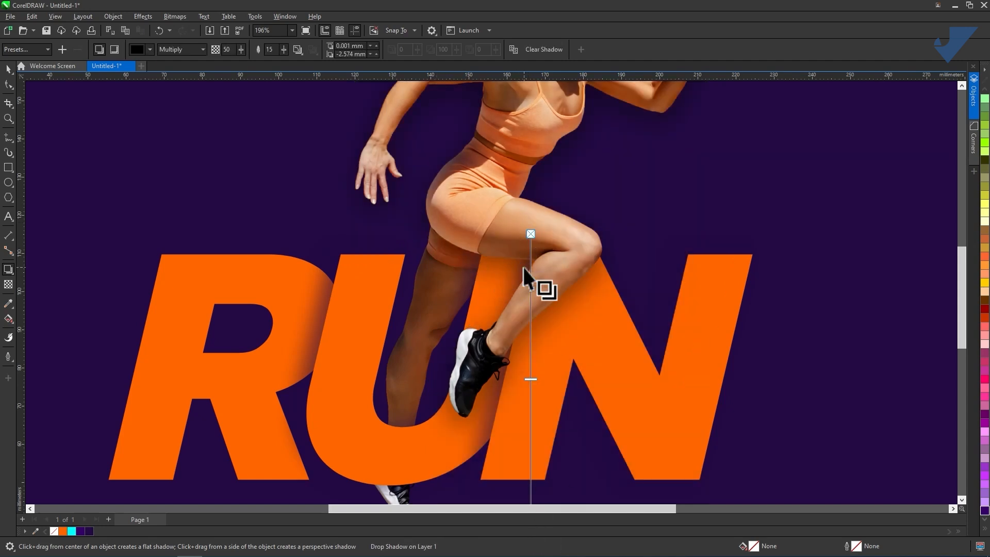
# Colour the runner's shadow with the sampled background purple, set it to Normal mode with opacity 61, and deselect everything
pyautogui.click(149, 49)
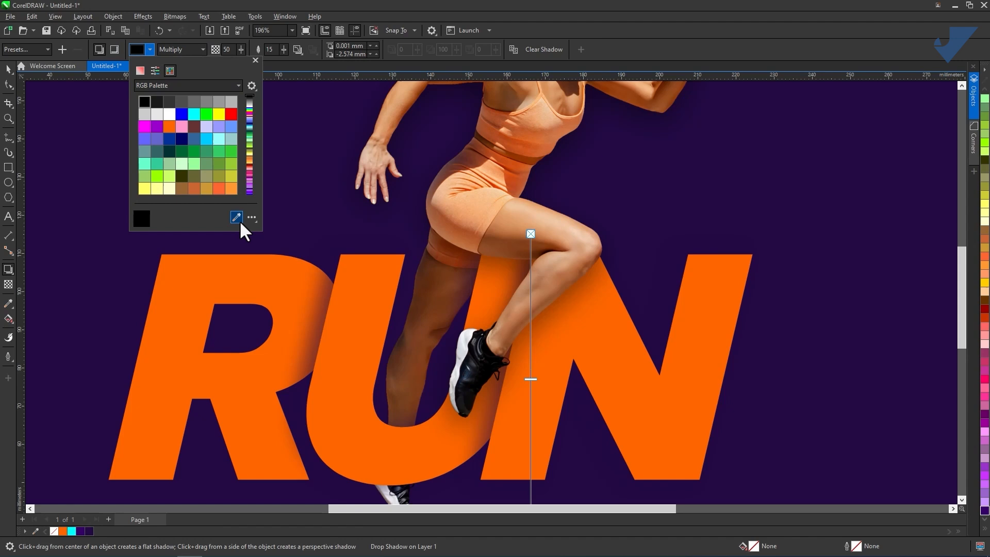
pyautogui.click(236, 217)
pyautogui.click(65, 198)
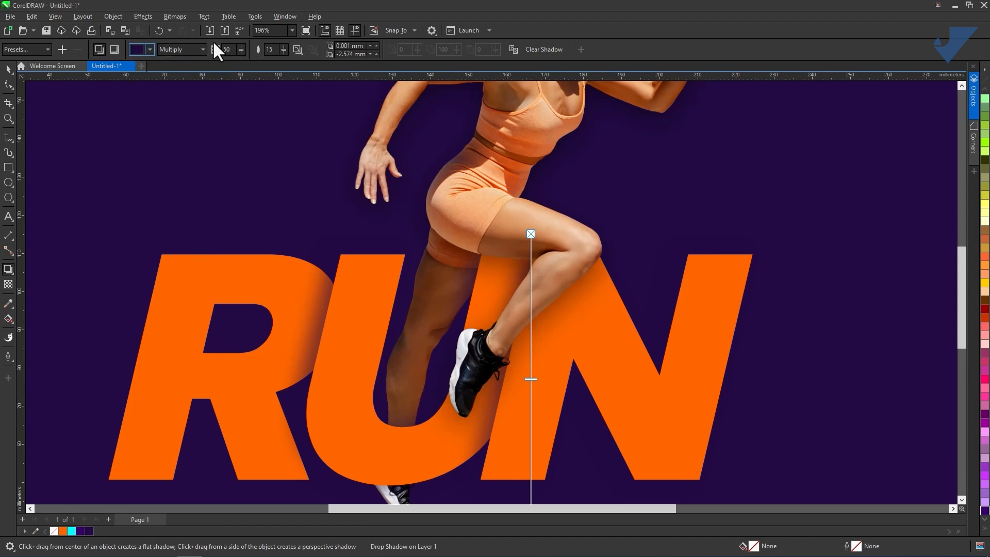
pyautogui.click(200, 50)
pyautogui.click(170, 60)
pyautogui.click(240, 50)
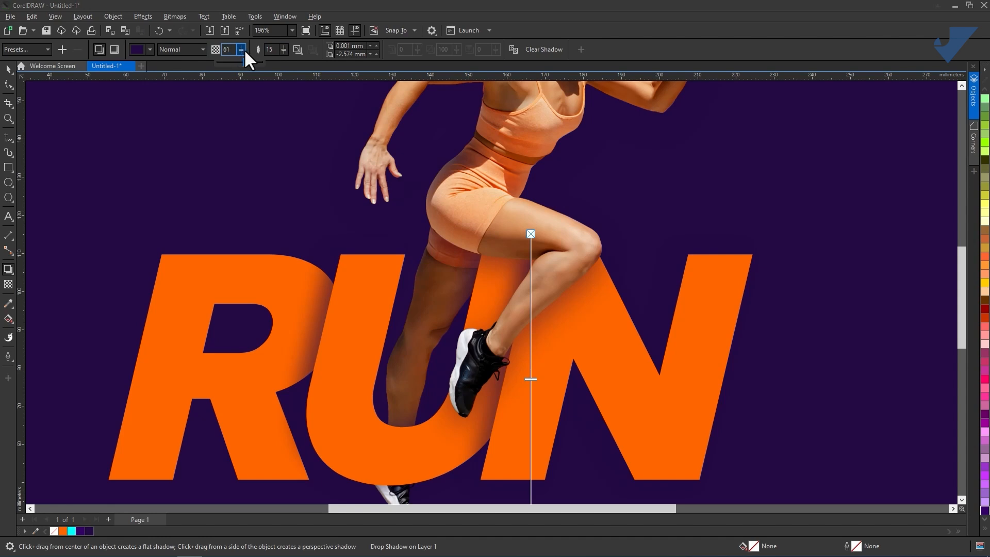
pyautogui.scroll(-1, 506, 185)
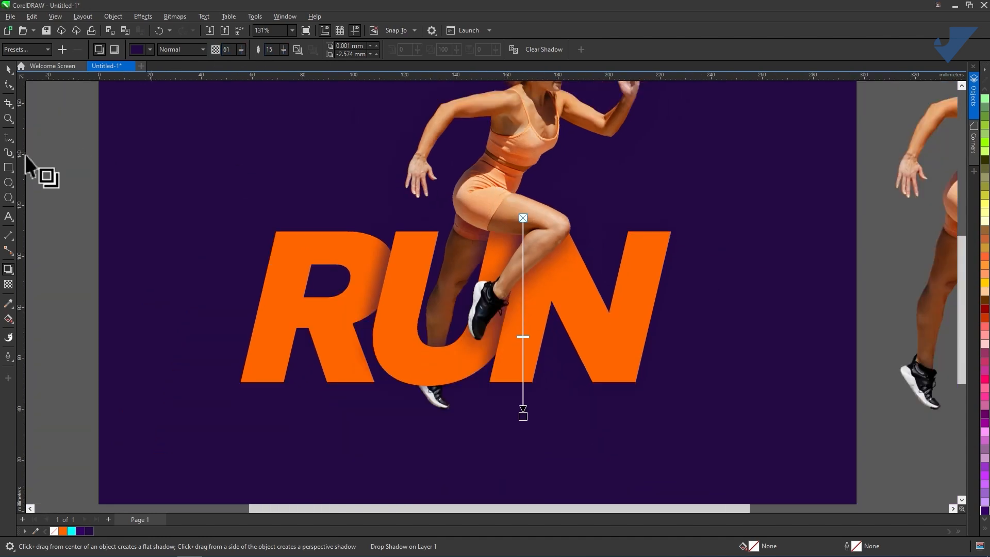
pyautogui.click(9, 69)
pyautogui.scroll(-1, 536, 214)
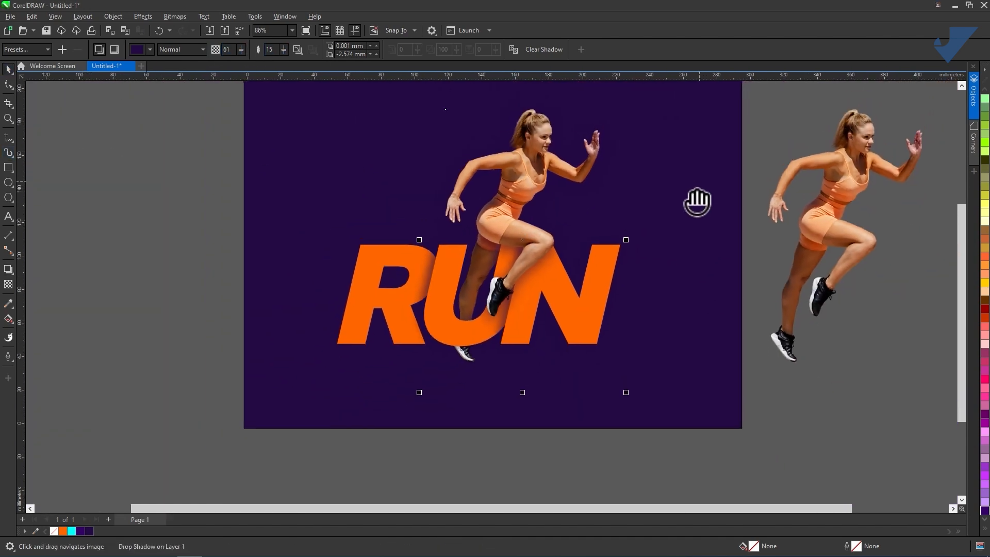
pyautogui.moveTo(696, 202); pyautogui.dragTo(684, 220)
pyautogui.click(766, 159)
pyautogui.click(221, 203)
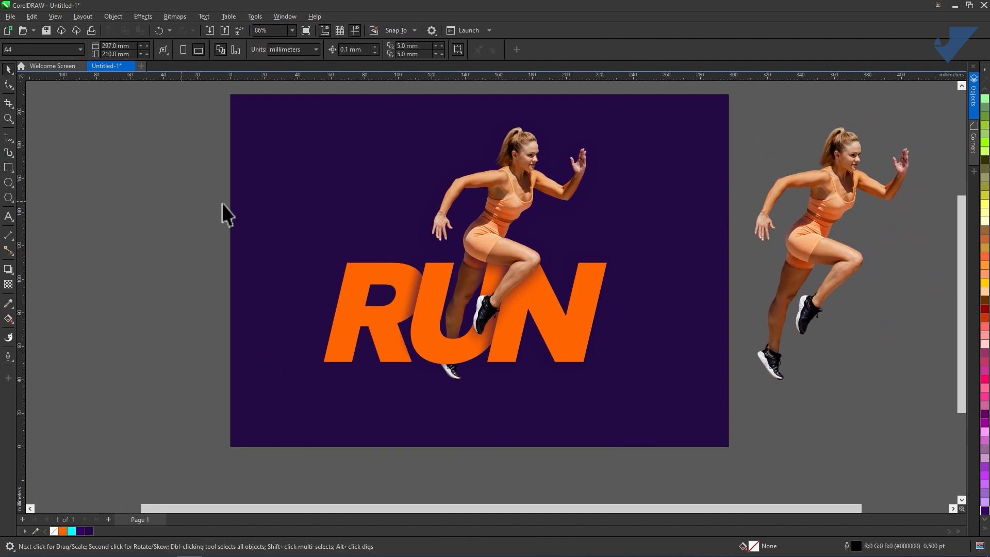
# Duplicate the letter R into the empty area above RUN and scale the copy down to about 20 by 19 mm
pyautogui.click(345, 271)
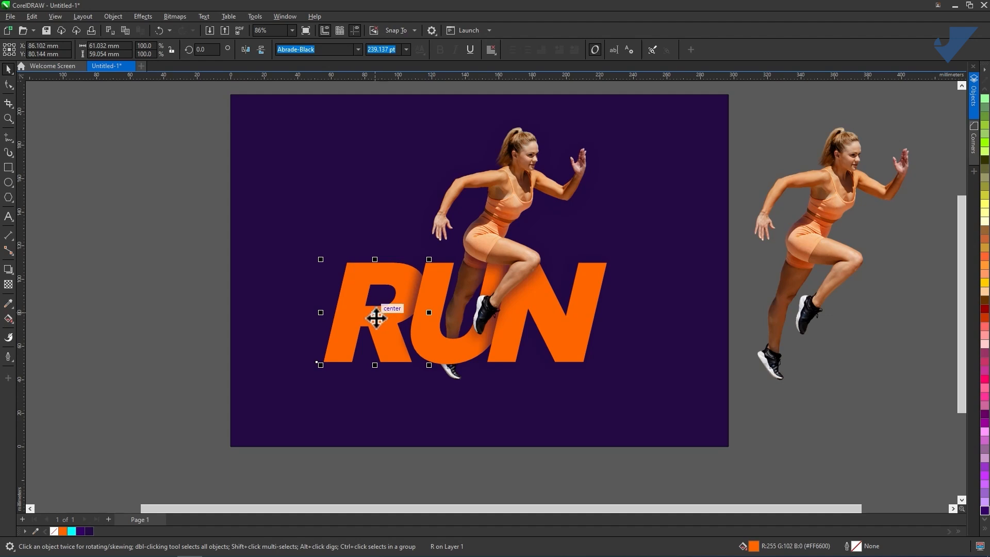
pyautogui.moveTo(376, 314); pyautogui.dragTo(347, 167)
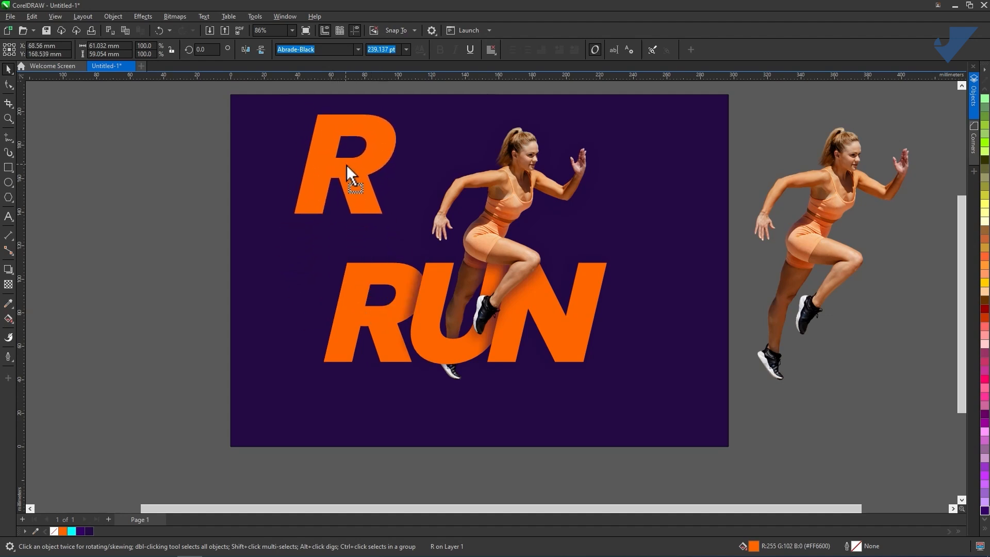
pyautogui.moveTo(292, 217); pyautogui.dragTo(392, 177)
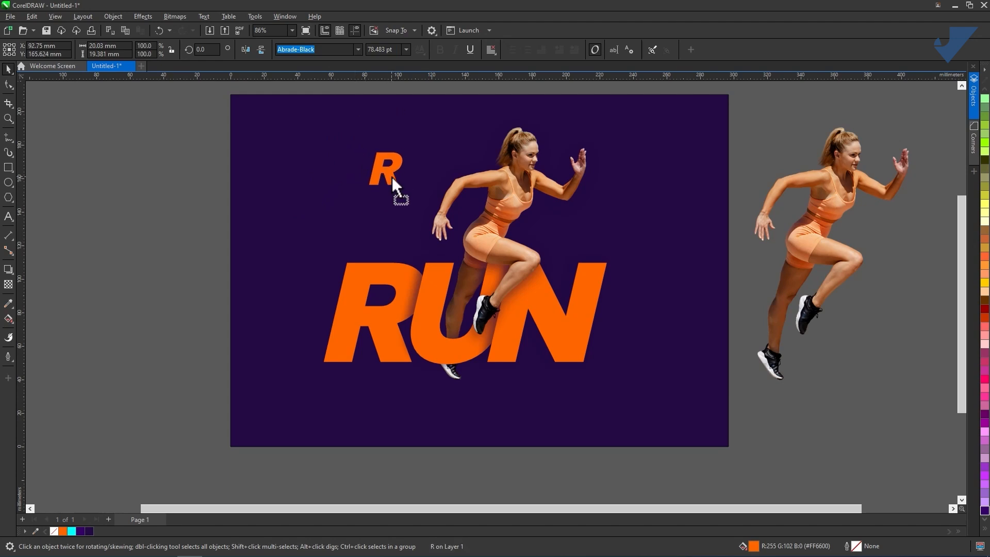
# Replace the text of the small R copy with CHASE, YOUR and DREAMS on three separate lines
pyautogui.click(392, 176)
pyautogui.doubleClick(390, 176)
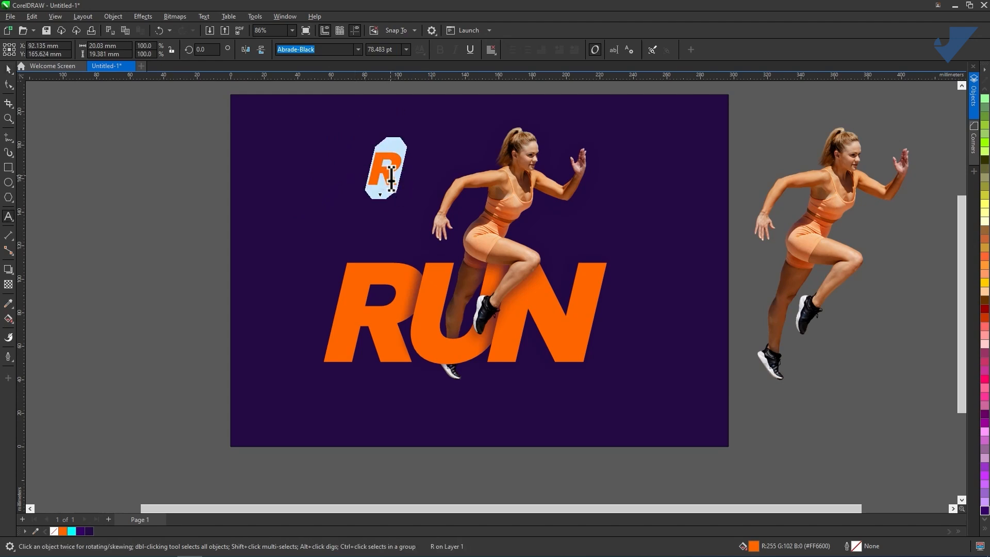
pyautogui.write('CHASE')
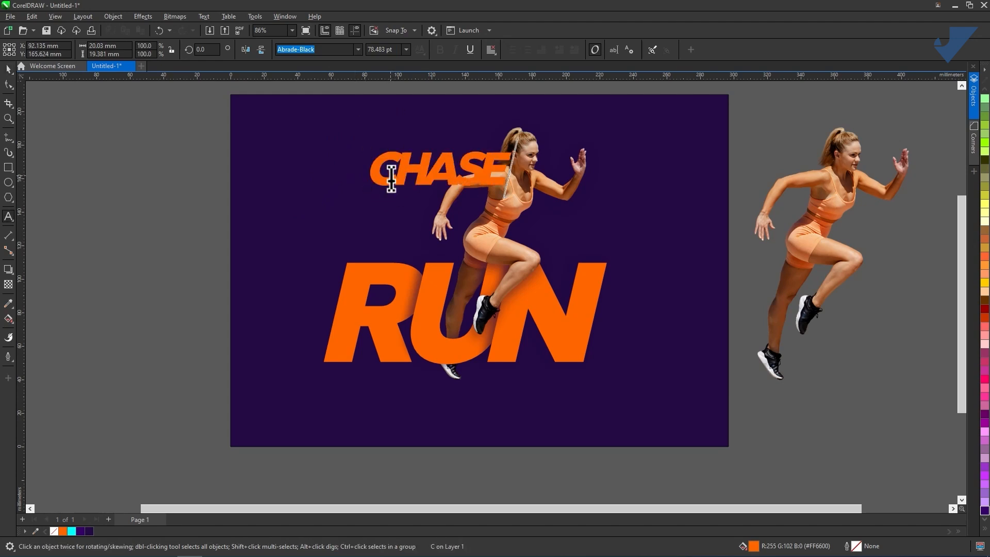
pyautogui.press('Return')
pyautogui.write('Z')
pyautogui.press('BackSpace')
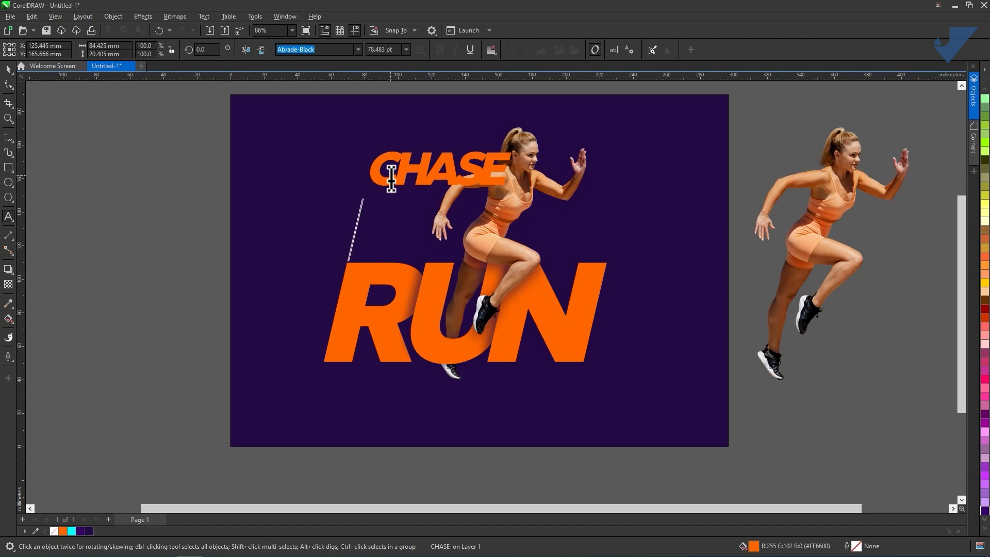
pyautogui.write('YOUR')
pyautogui.press('Return')
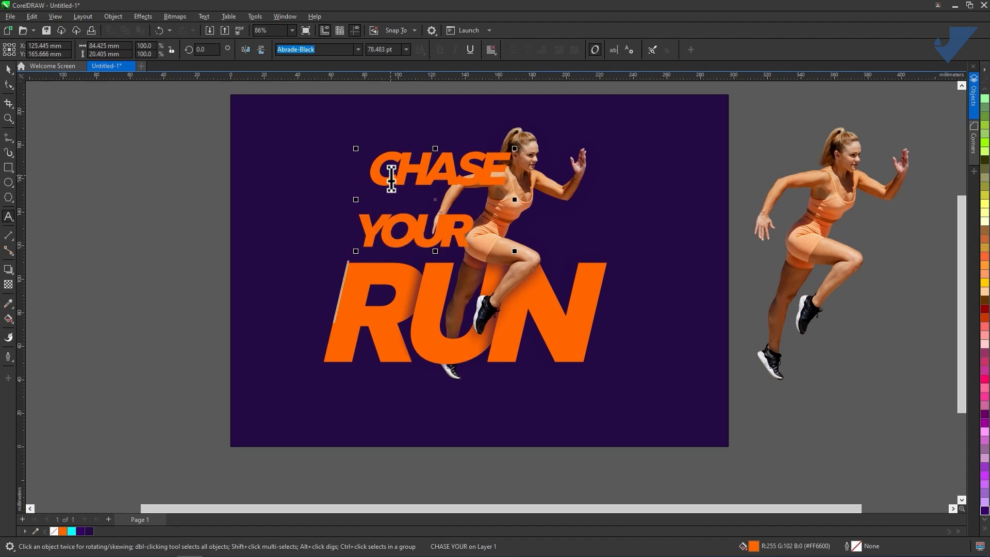
pyautogui.write('DREAMS')
pyautogui.hotkey('ctrl', 'space')
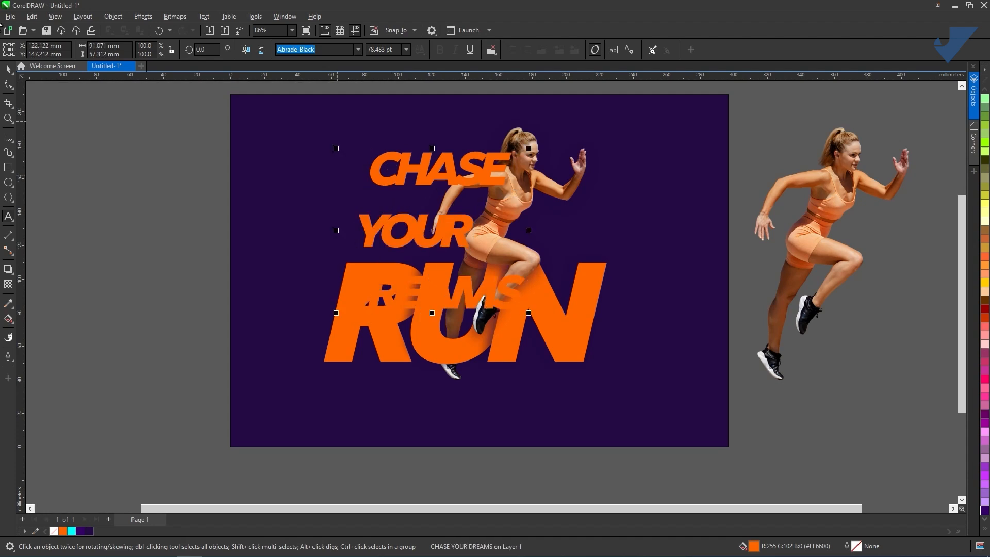
# Scale the three-line slogan down to about 55 by 47 mm and fill it white
pyautogui.moveTo(532, 316); pyautogui.dragTo(440, 237)
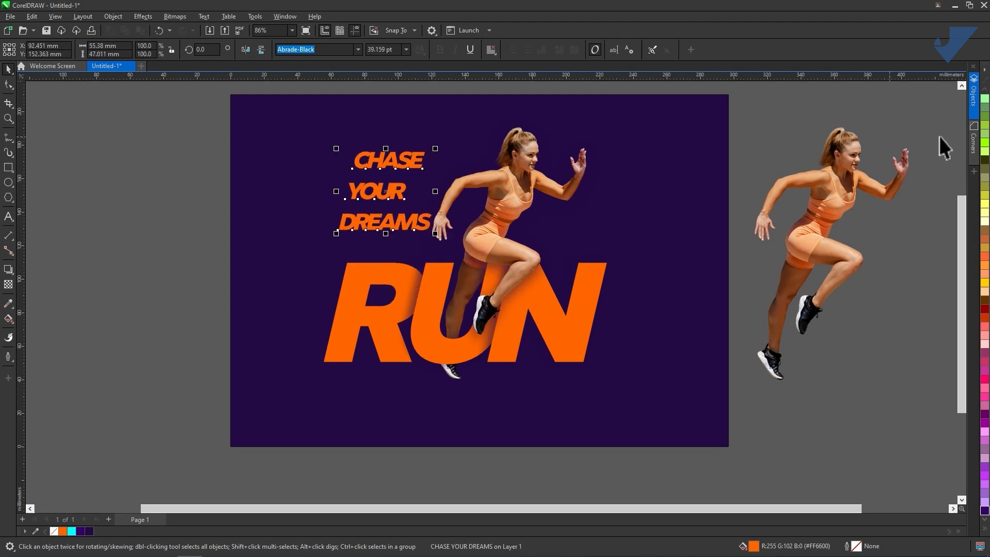
pyautogui.click(984, 528)
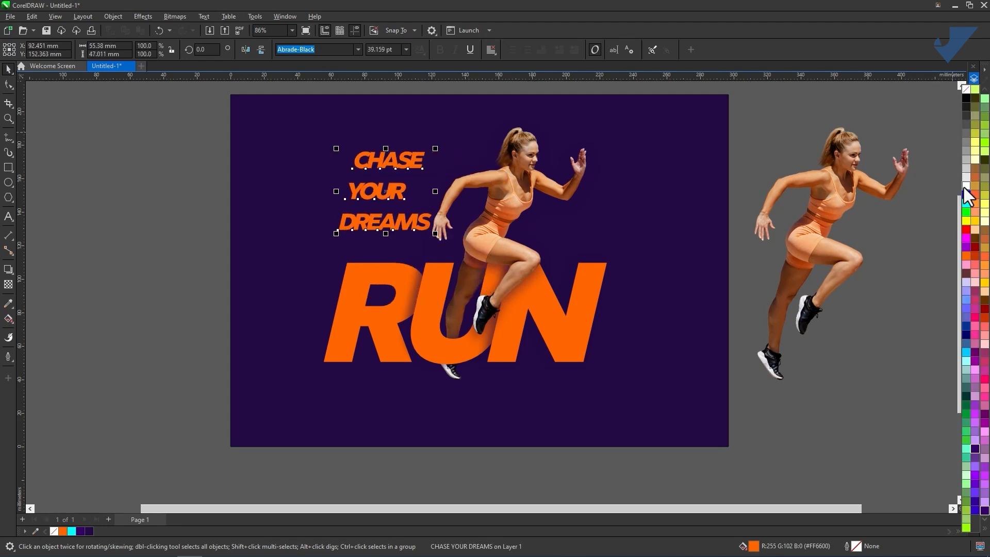
pyautogui.click(964, 188)
pyautogui.scroll(4, 394, 181)
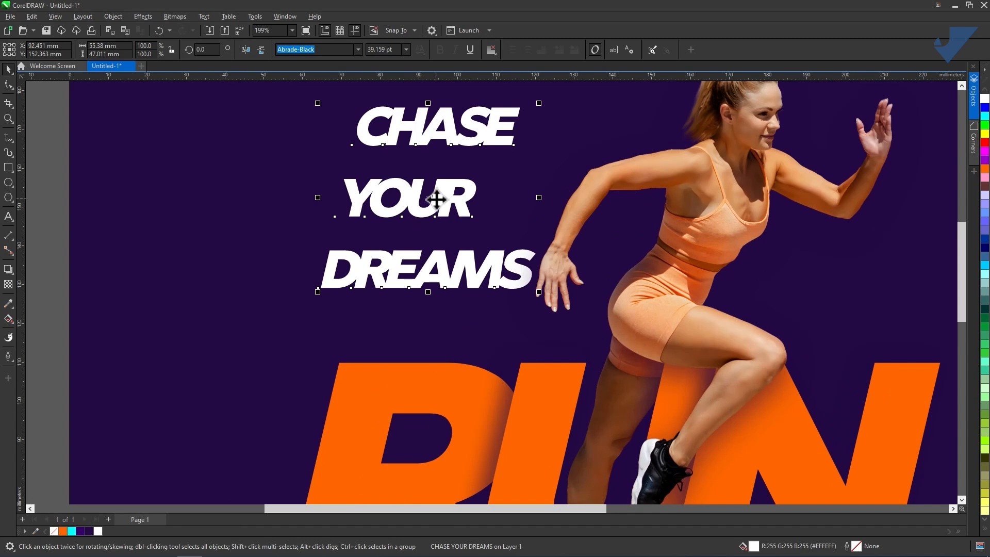
# Widen the slogan's letter spacing until the text is about 61 mm wide, and place it between the runner's rear arm and the page edge
pyautogui.moveTo(436, 200); pyautogui.dragTo(363, 213)
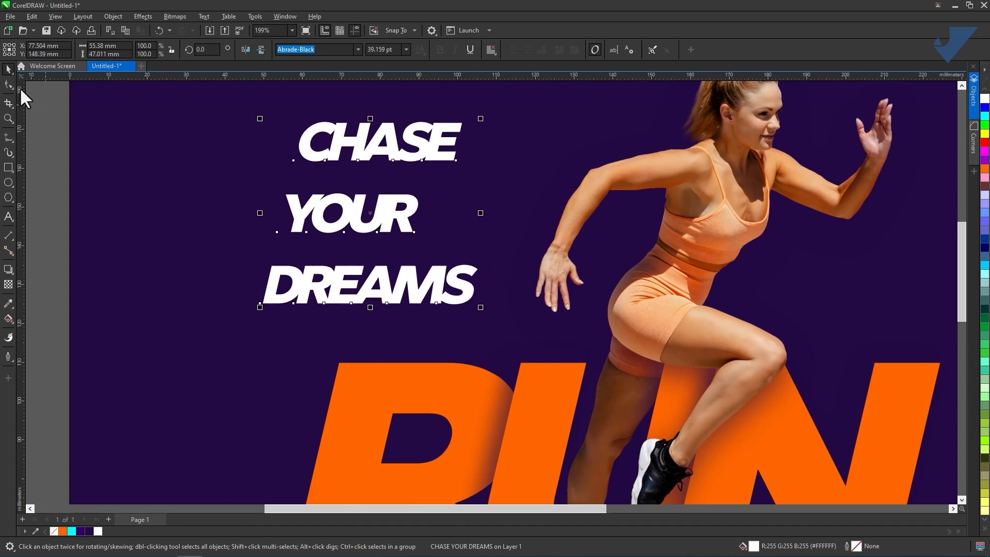
pyautogui.click(8, 84)
pyautogui.click(56, 82)
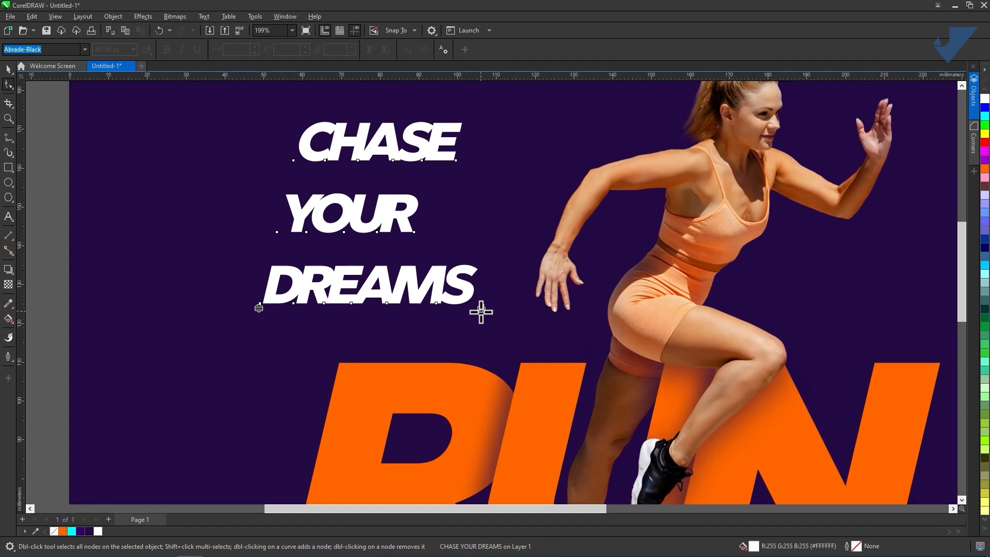
pyautogui.moveTo(482, 310); pyautogui.dragTo(503, 308)
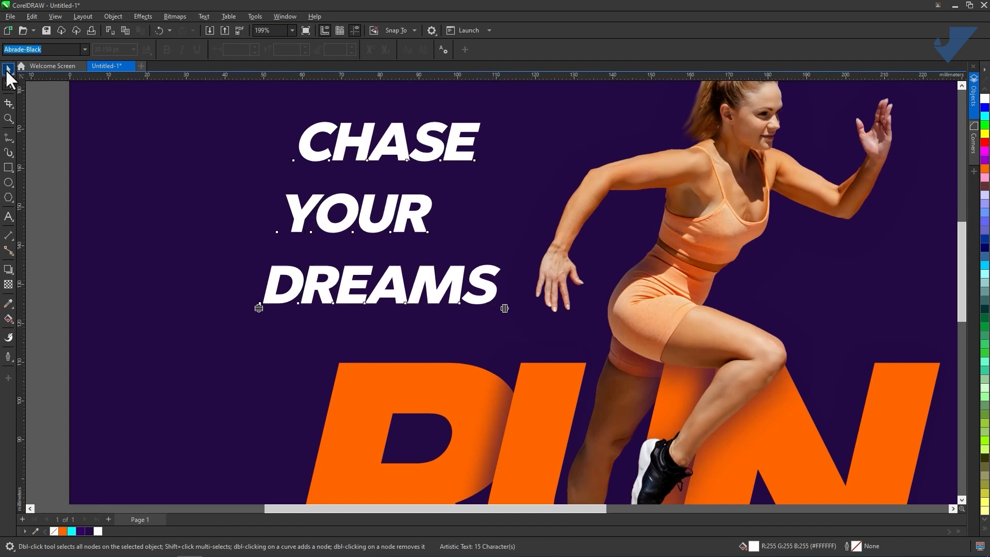
pyautogui.click(7, 71)
pyautogui.moveTo(386, 177); pyautogui.dragTo(370, 211)
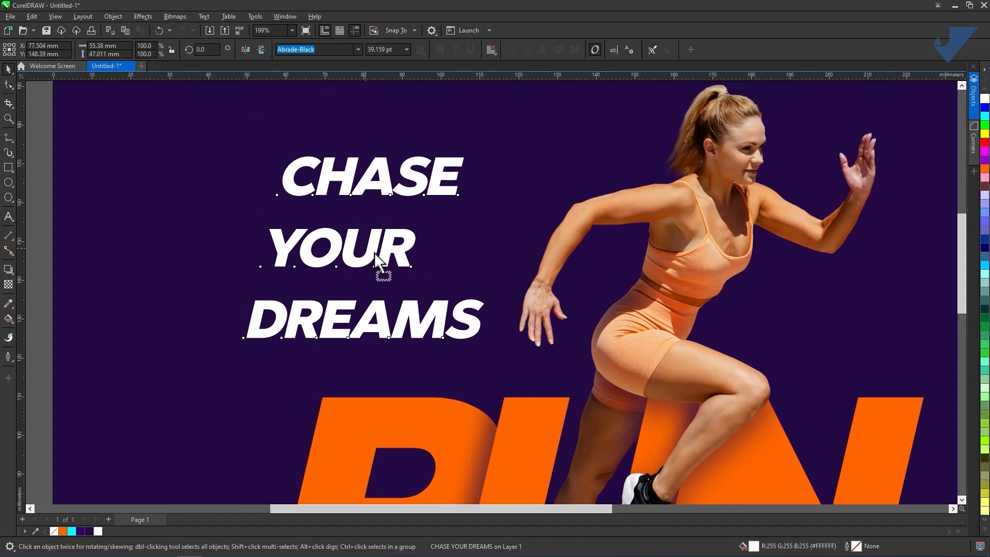
pyautogui.moveTo(375, 255); pyautogui.dragTo(393, 275)
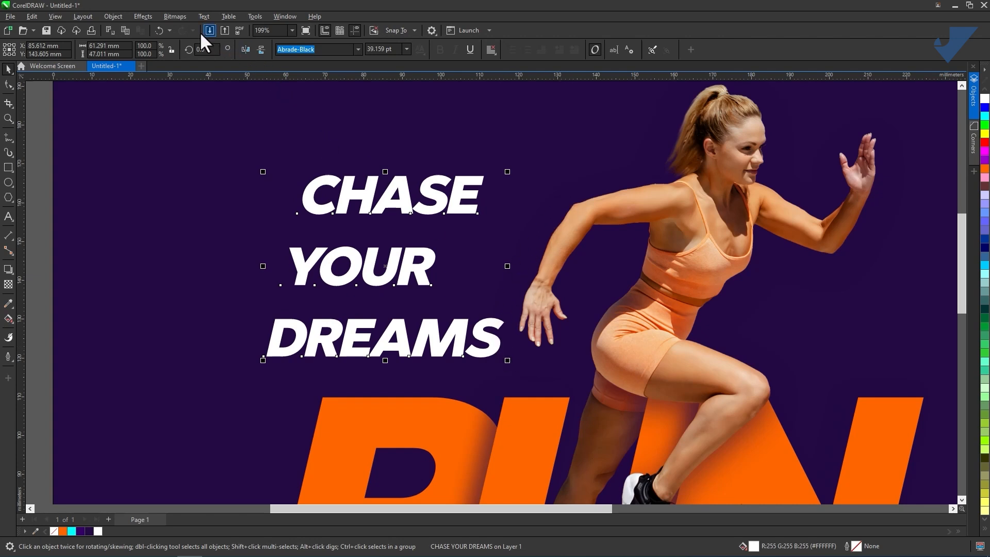
# Break the slogan apart into separate lines and shift CHASE and YOUR right, towards the runner, with their starts roughly aligned
pyautogui.click(113, 18)
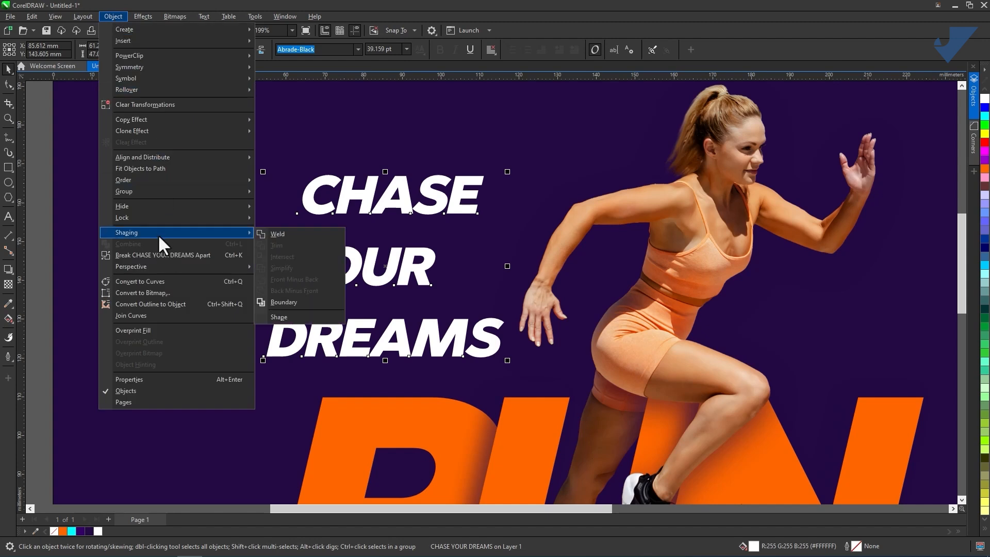
pyautogui.click(158, 255)
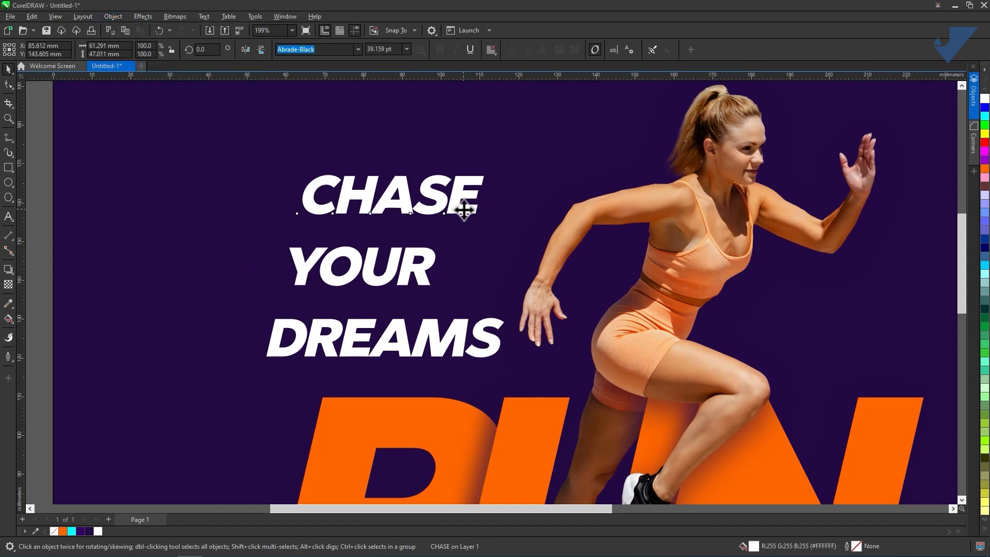
pyautogui.moveTo(464, 210); pyautogui.dragTo(531, 212)
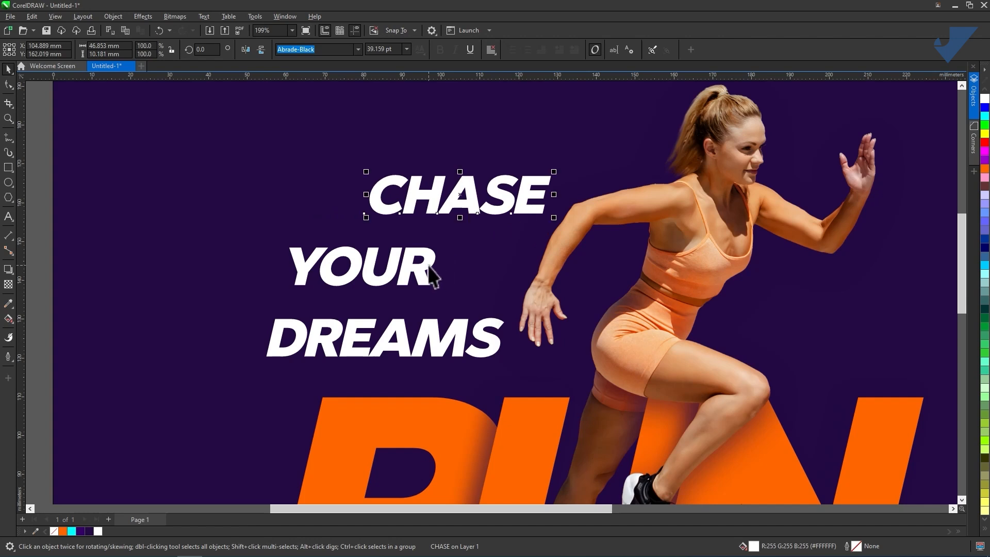
pyautogui.moveTo(431, 272); pyautogui.dragTo(506, 271)
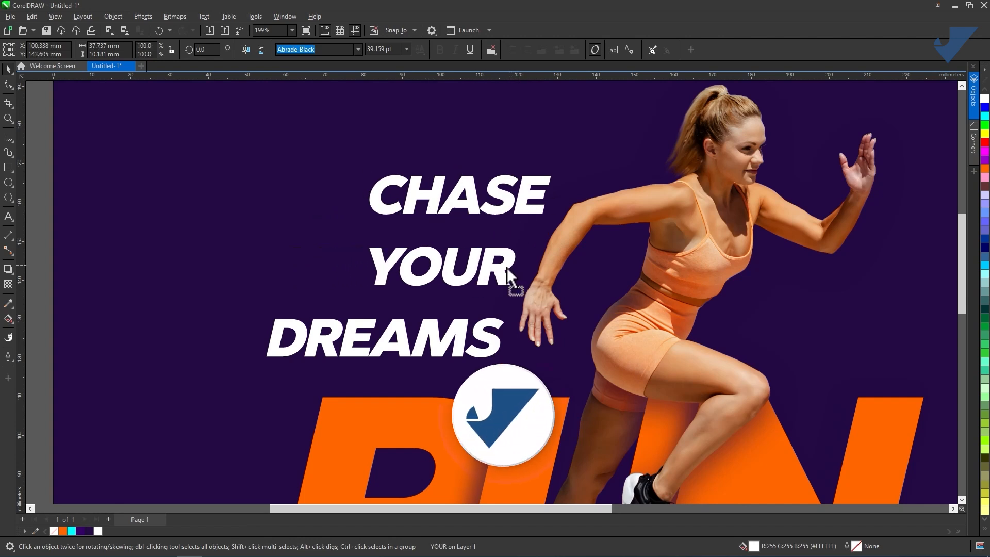
pyautogui.click(494, 339)
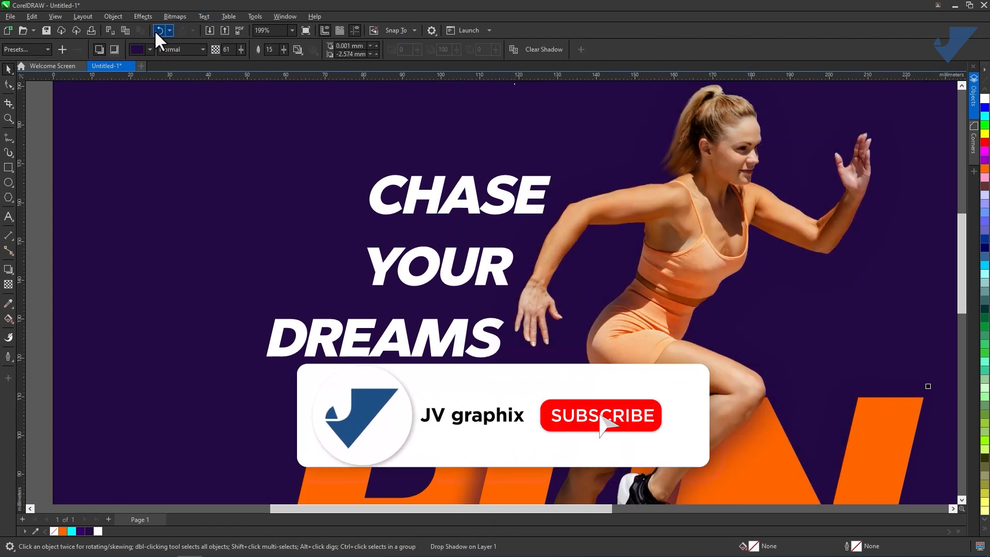
pyautogui.click(160, 31)
# Nudge DREAMS slightly right and scale all three slogan lines together to about 57 by 37 mm
pyautogui.moveTo(422, 332); pyautogui.dragTo(425, 330)
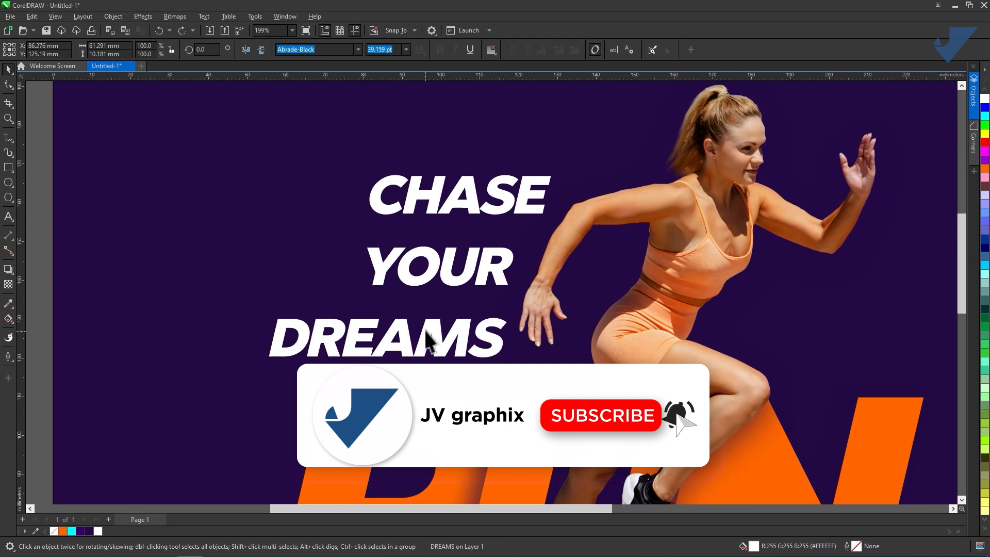
pyautogui.keyDown('shift'); pyautogui.click(420, 273); pyautogui.keyUp('shift')
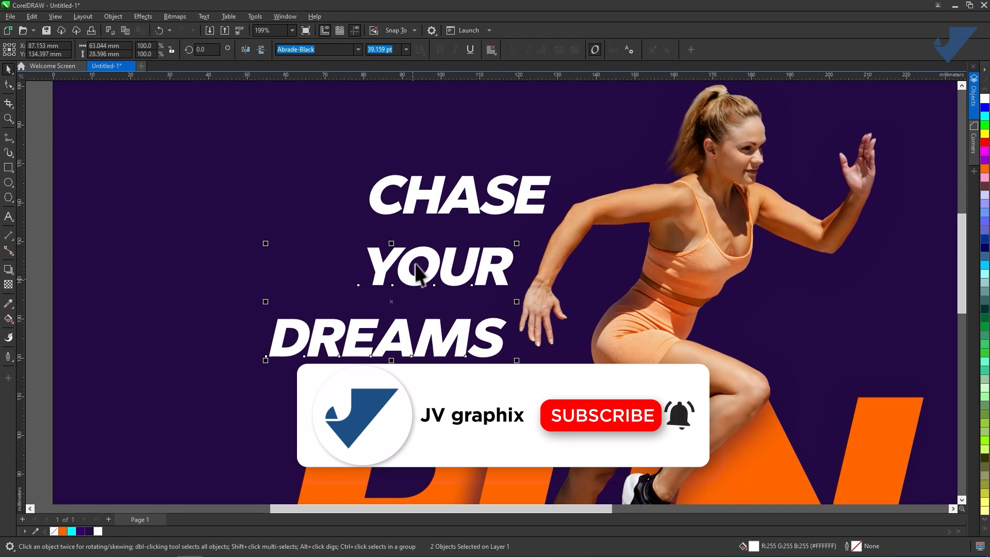
pyautogui.keyDown('shift'); pyautogui.click(432, 198); pyautogui.keyUp('shift')
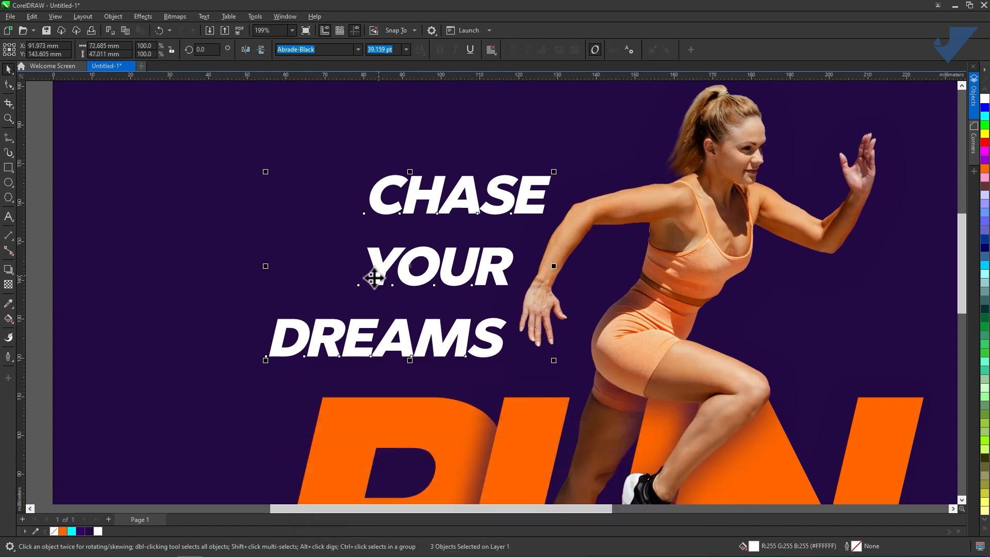
pyautogui.moveTo(266, 360); pyautogui.dragTo(327, 342)
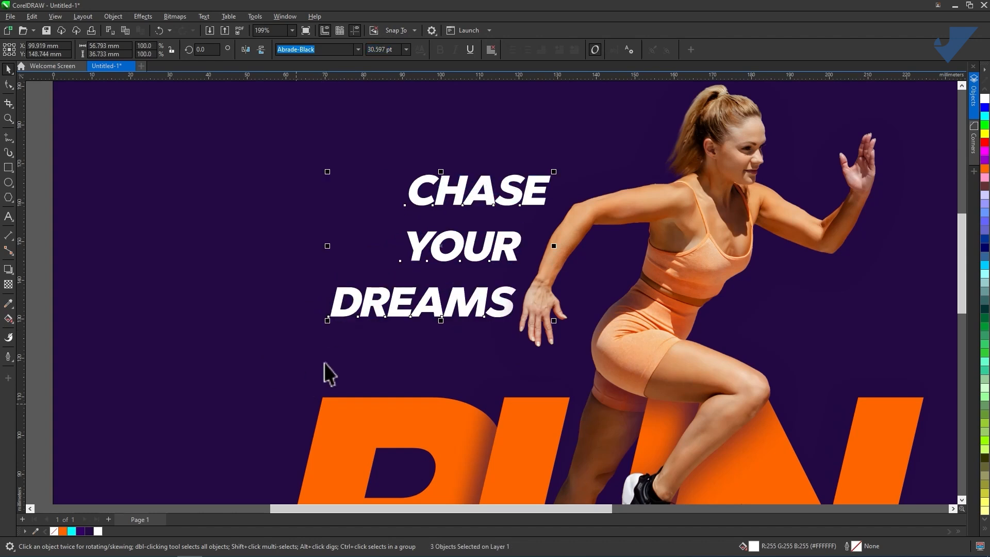
# Lower the three slogan lines to just above RUN, nudge CHASE and YOUR slightly left to follow the lettering, and deselect them
pyautogui.moveTo(571, 300); pyautogui.dragTo(516, 144)
pyautogui.moveTo(498, 202); pyautogui.dragTo(482, 341)
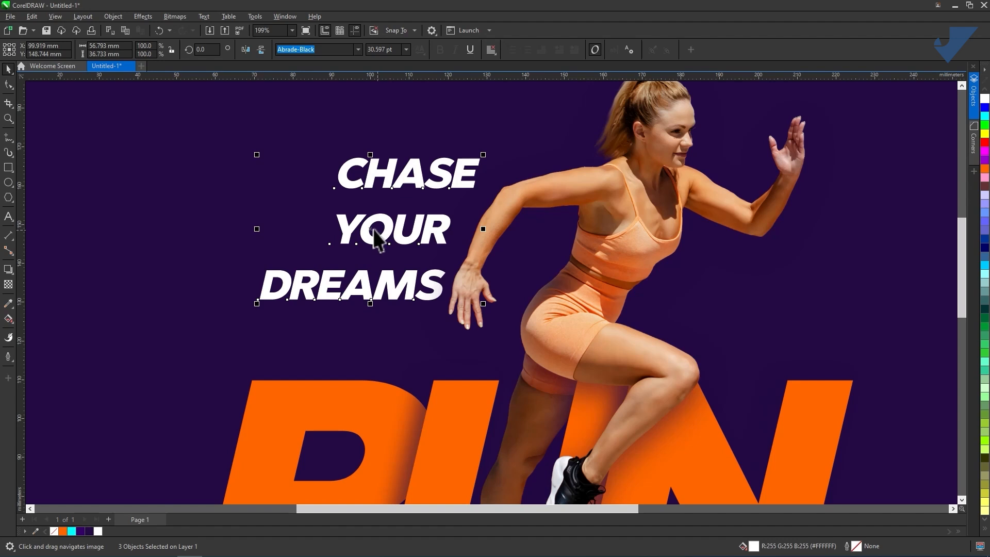
pyautogui.moveTo(369, 232); pyautogui.dragTo(376, 283)
pyautogui.click(214, 209)
pyautogui.moveTo(401, 221); pyautogui.dragTo(391, 223)
pyautogui.moveTo(401, 271); pyautogui.dragTo(355, 286)
pyautogui.click(157, 31)
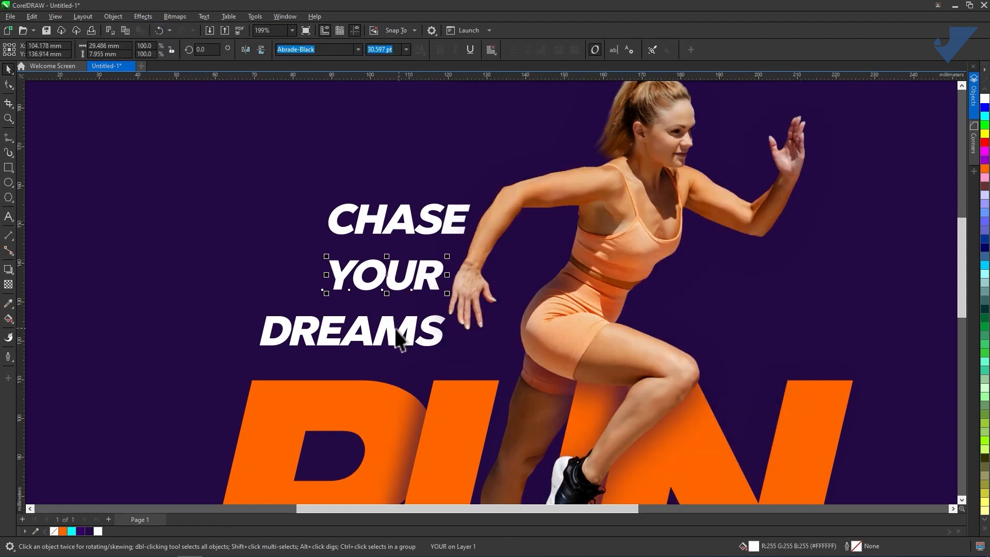
pyautogui.moveTo(392, 335); pyautogui.dragTo(387, 330)
pyautogui.scroll(-2, 367, 155)
pyautogui.click(126, 222)
# Move the spare runner image about 43 mm left so that it overlaps the edge of the purple background
pyautogui.moveTo(446, 177); pyautogui.dragTo(327, 252)
pyautogui.click(831, 252)
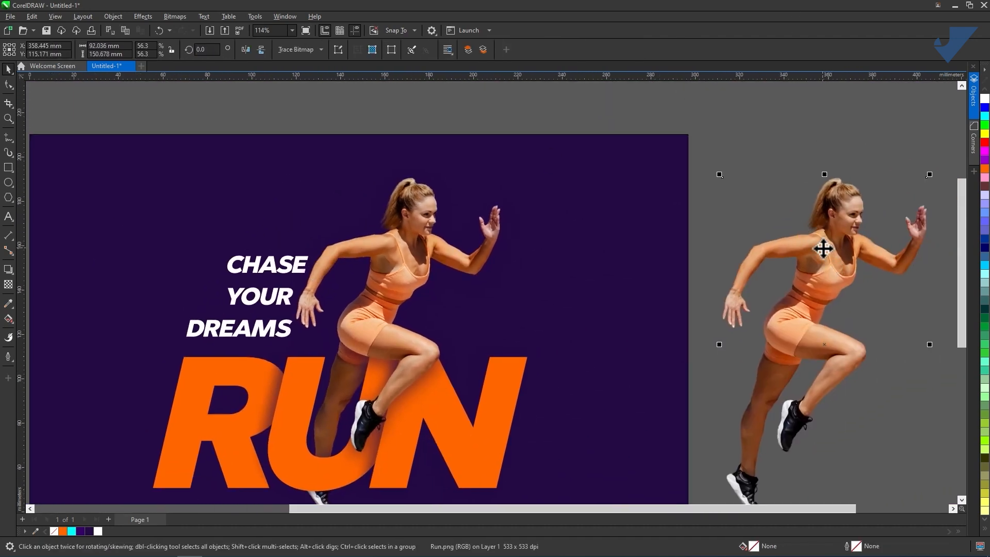
pyautogui.moveTo(822, 267); pyautogui.dragTo(646, 215)
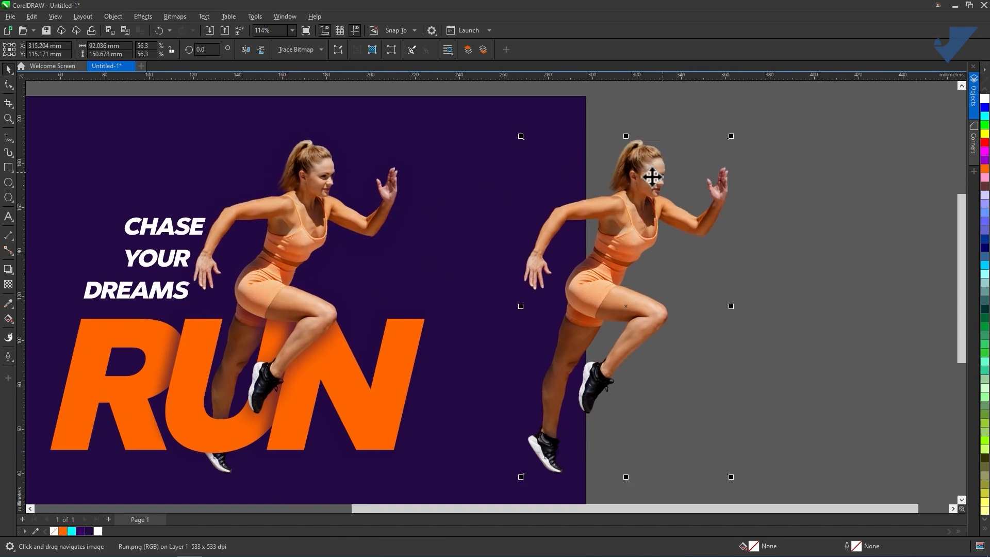
pyautogui.scroll(-1, 488, 186)
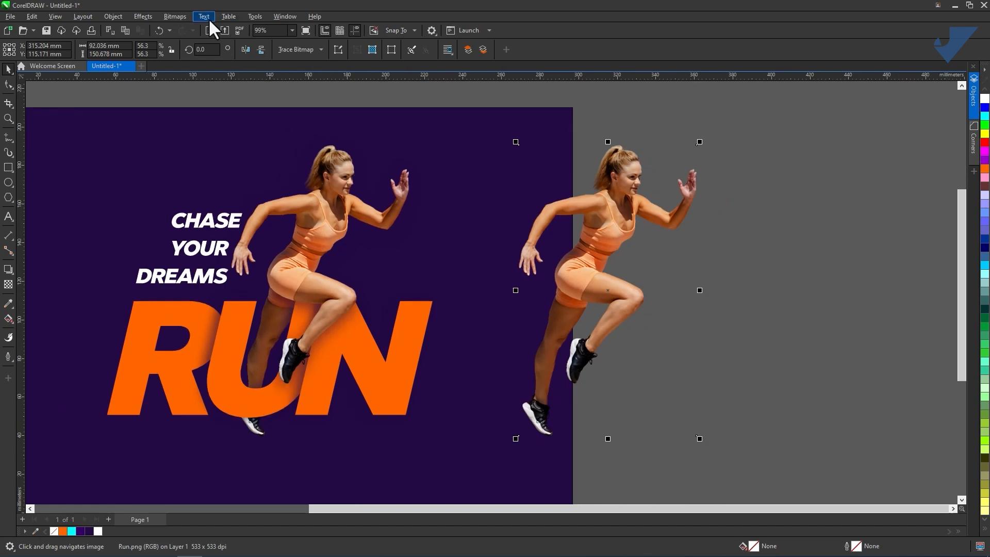
# Apply a Motion Blur to the spare runner image with distance 504 and direction 0, ignoring pixels outside the image
pyautogui.click(147, 17)
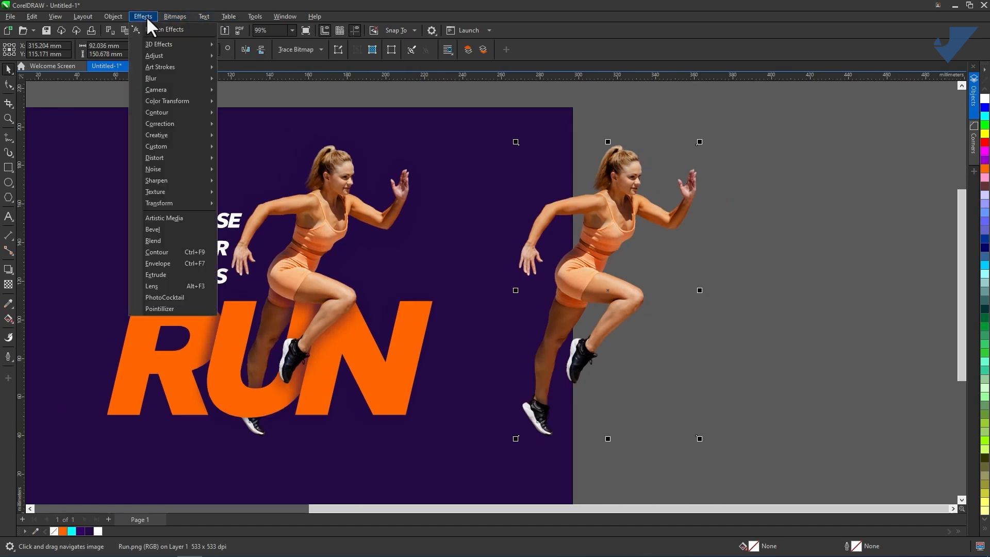
pyautogui.moveTo(162, 78)
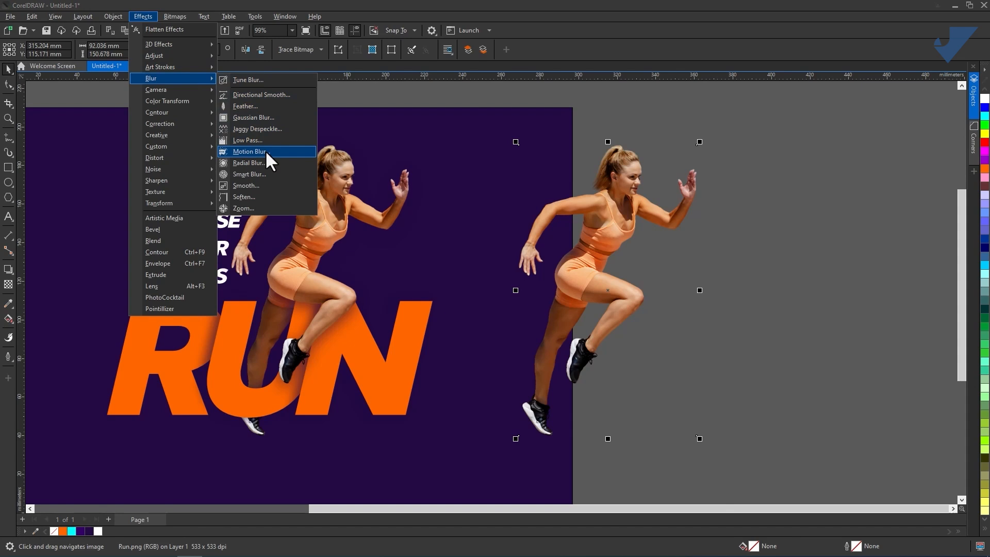
pyautogui.click(250, 151)
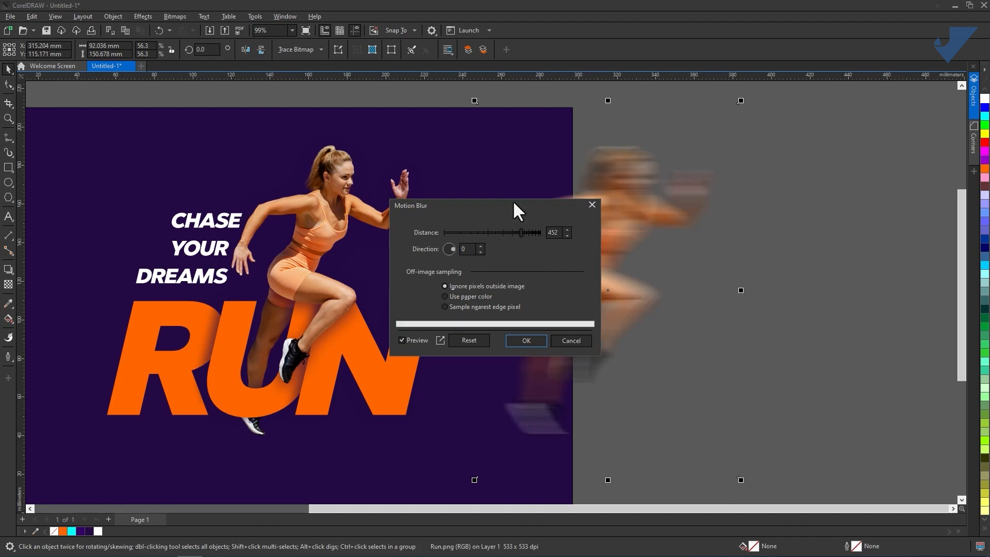
pyautogui.moveTo(512, 200); pyautogui.dragTo(299, 174)
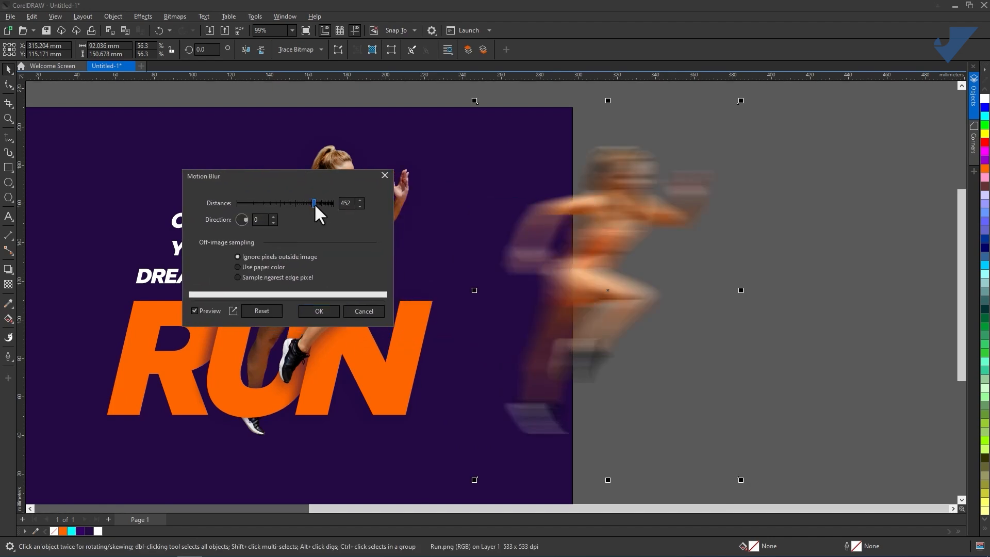
pyautogui.click(317, 203)
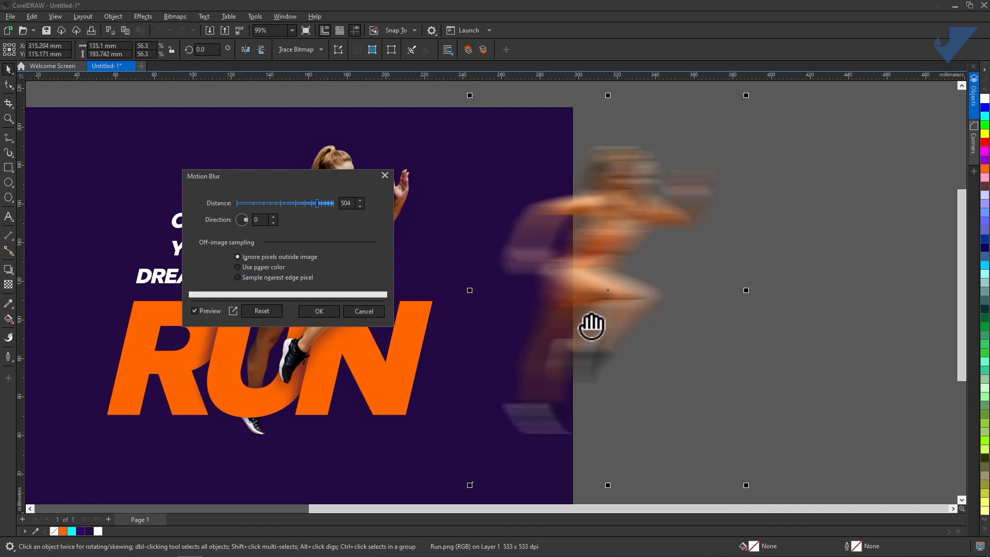
pyautogui.click(319, 311)
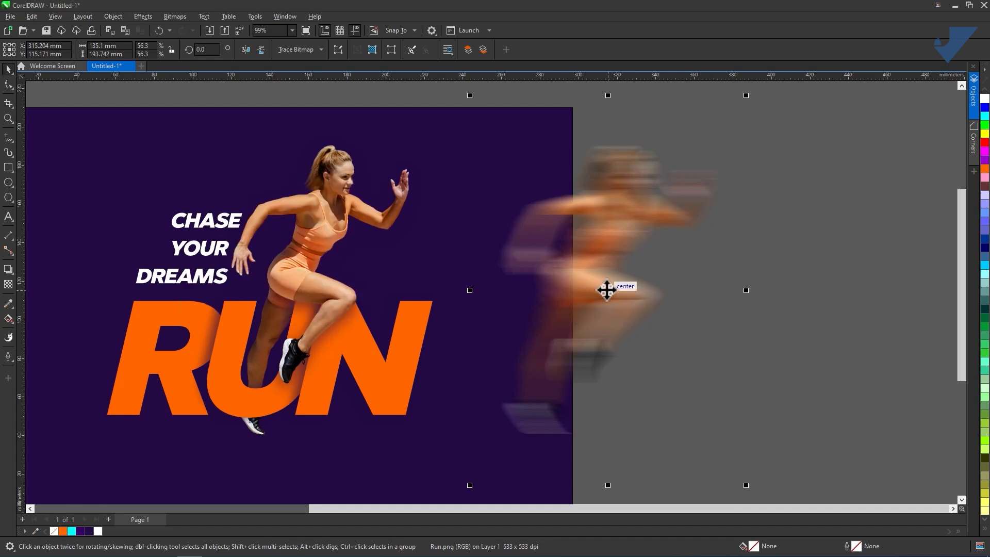
# Move the motion-blurred runner about 151 mm left onto the sharp runner and fade it leftward with a linear fountain transparency
pyautogui.moveTo(603, 291); pyautogui.dragTo(317, 277)
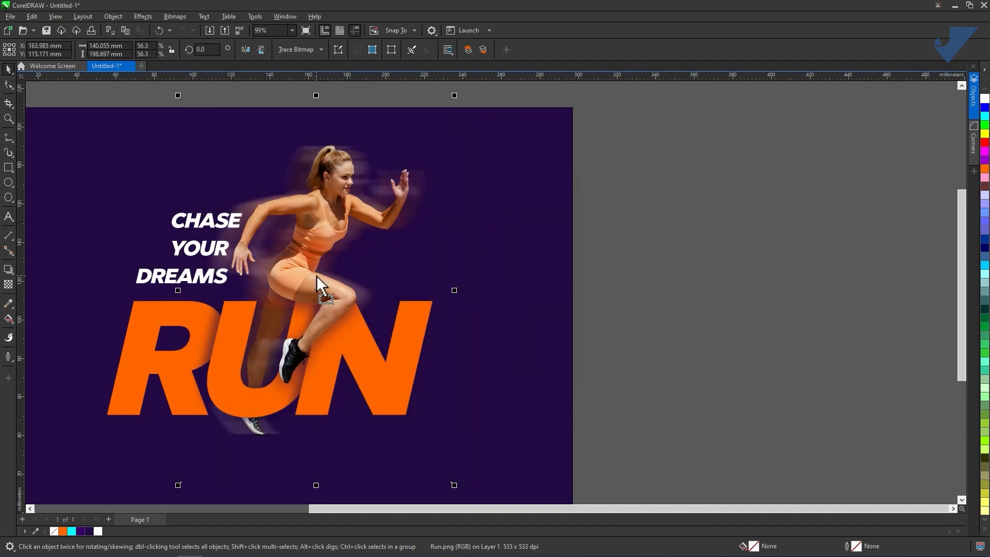
pyautogui.click(9, 285)
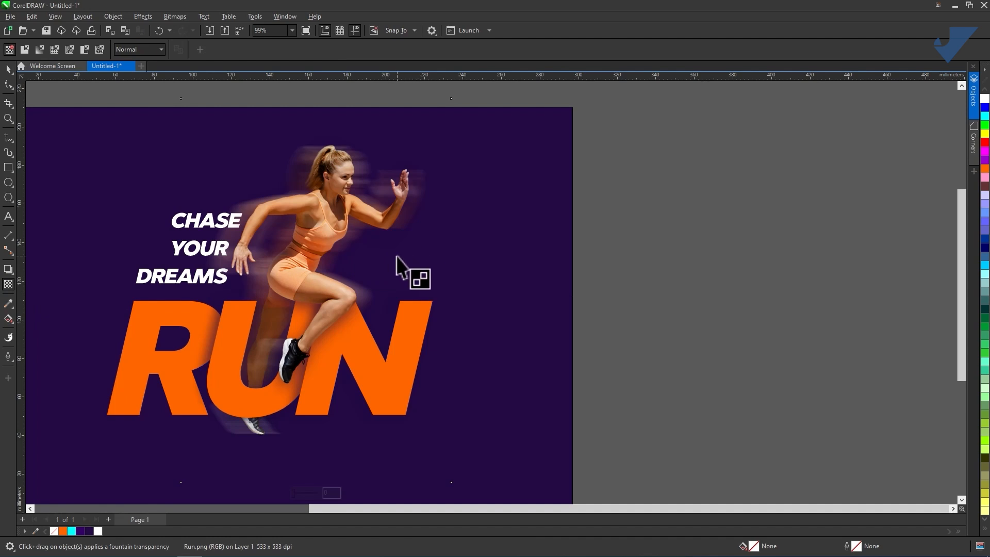
pyautogui.moveTo(396, 256); pyautogui.dragTo(227, 255)
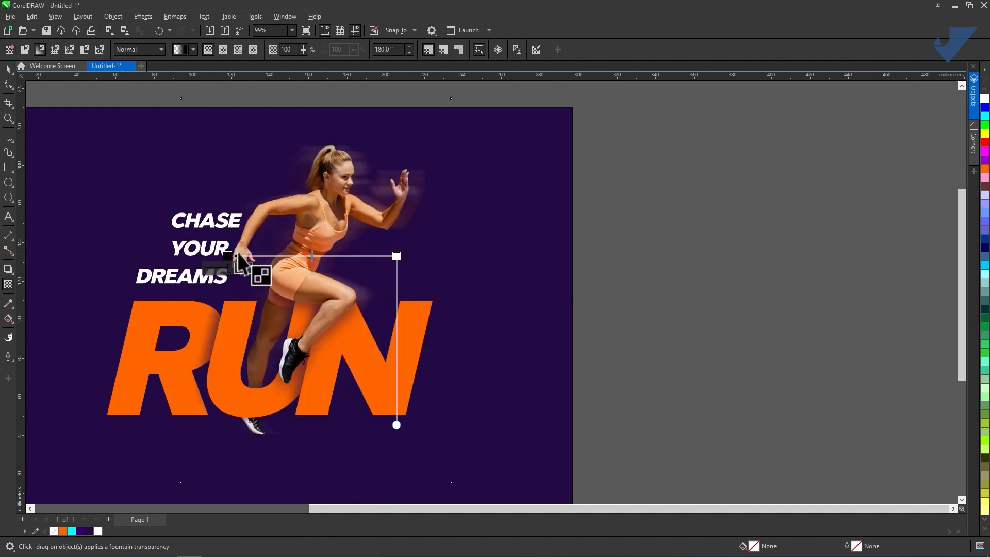
pyautogui.moveTo(396, 256); pyautogui.dragTo(379, 255)
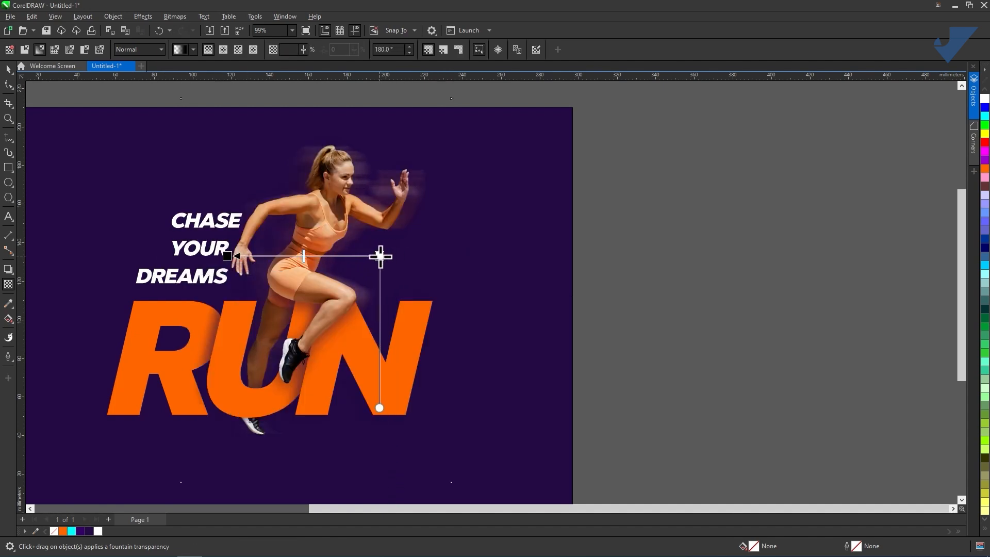
# Shift the blurred runner about 10 mm further left so its streaks trail behind the sharp runner, and deselect it
pyautogui.click(8, 68)
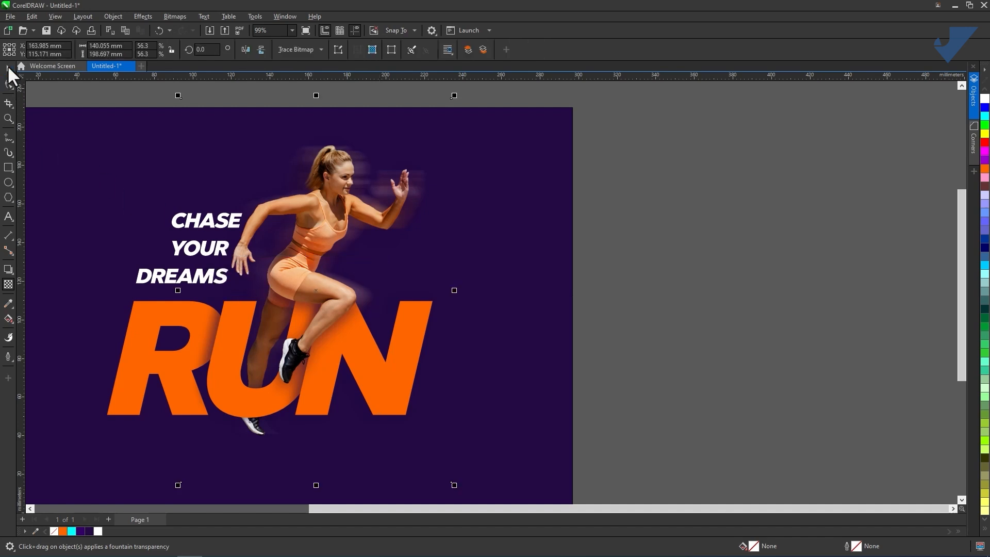
pyautogui.moveTo(316, 291); pyautogui.dragTo(301, 291)
pyautogui.click(301, 292)
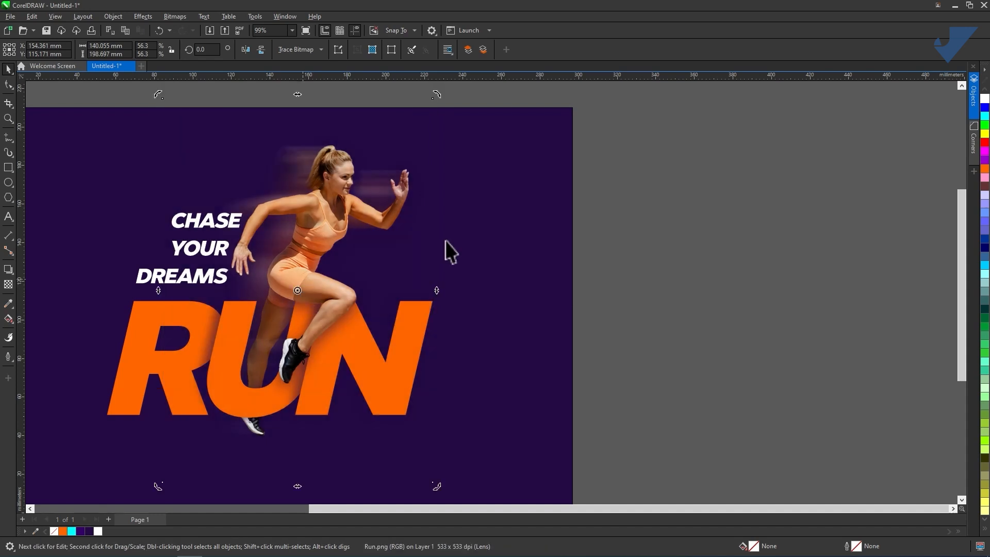
pyautogui.click(598, 200)
# Display the design as a wireframe and select the blurred runner image by its frame edge
pyautogui.moveTo(513, 205); pyautogui.dragTo(598, 188)
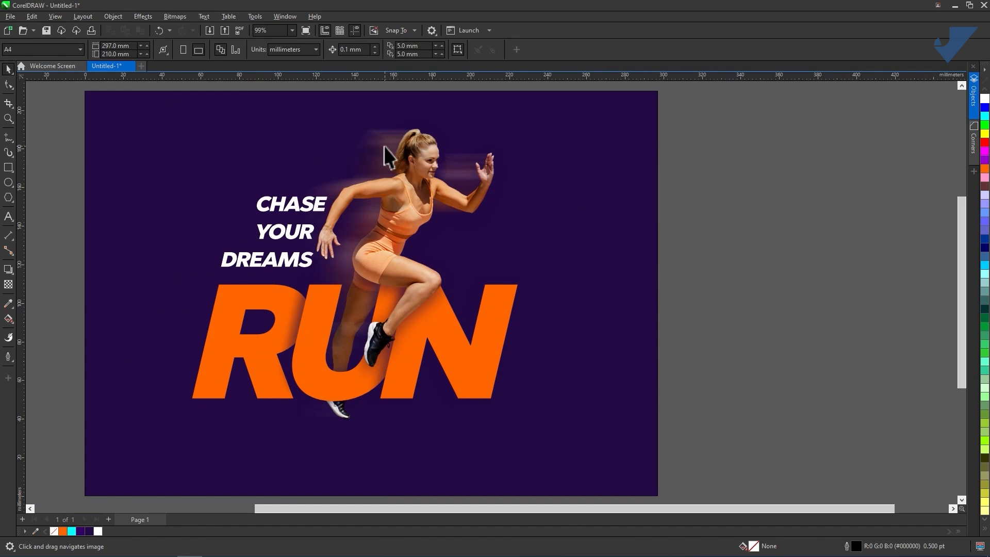
pyautogui.scroll(4, 357, 306)
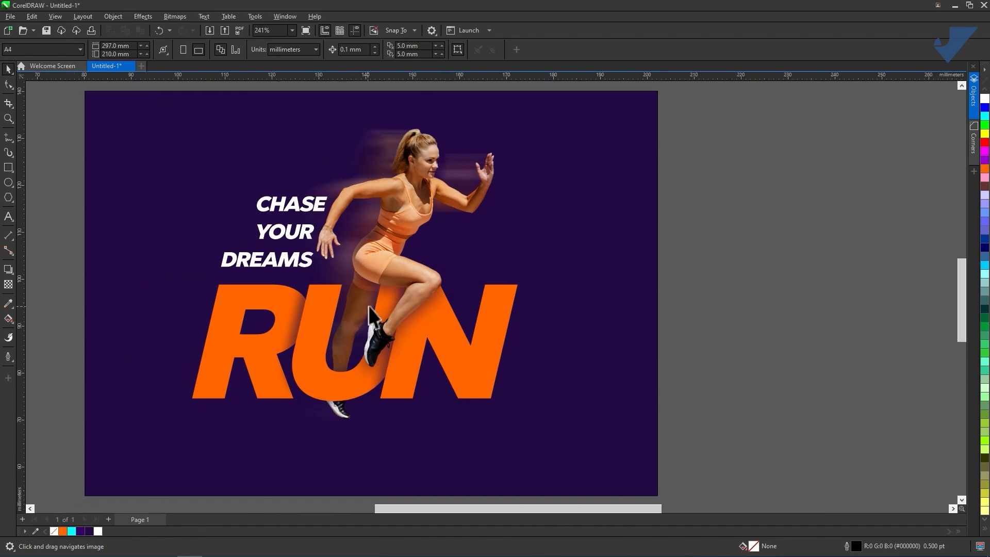
pyautogui.scroll(-3, 384, 285)
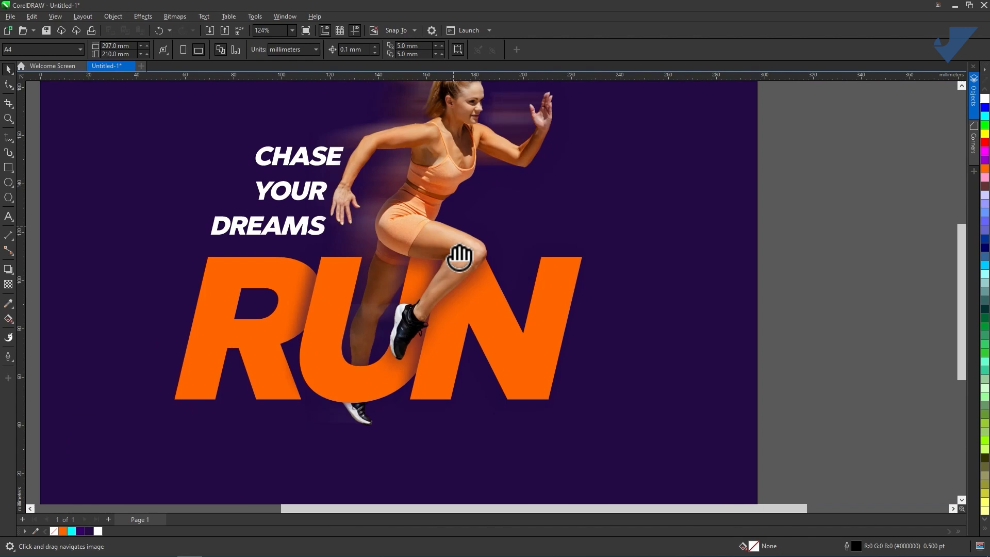
pyautogui.moveTo(459, 256); pyautogui.dragTo(459, 303)
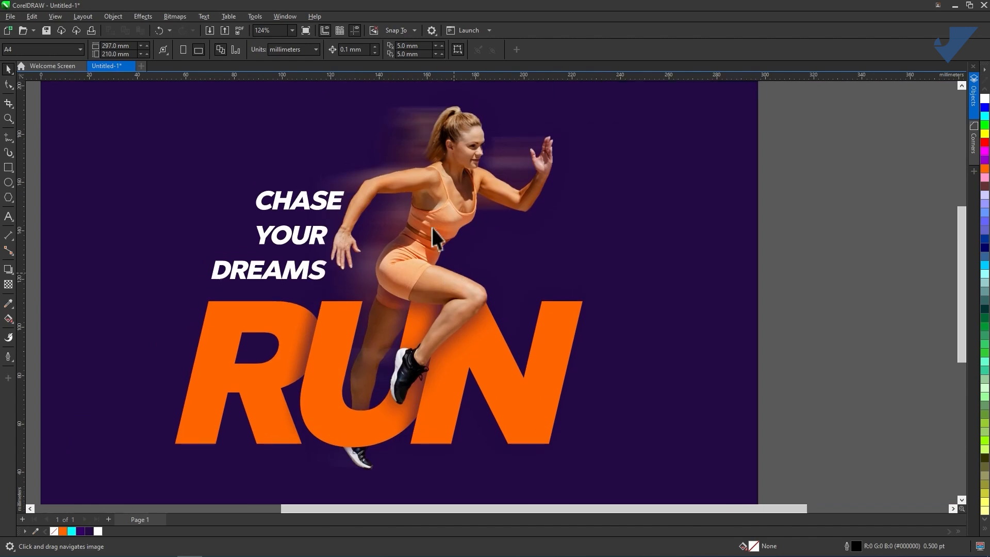
pyautogui.click(394, 121)
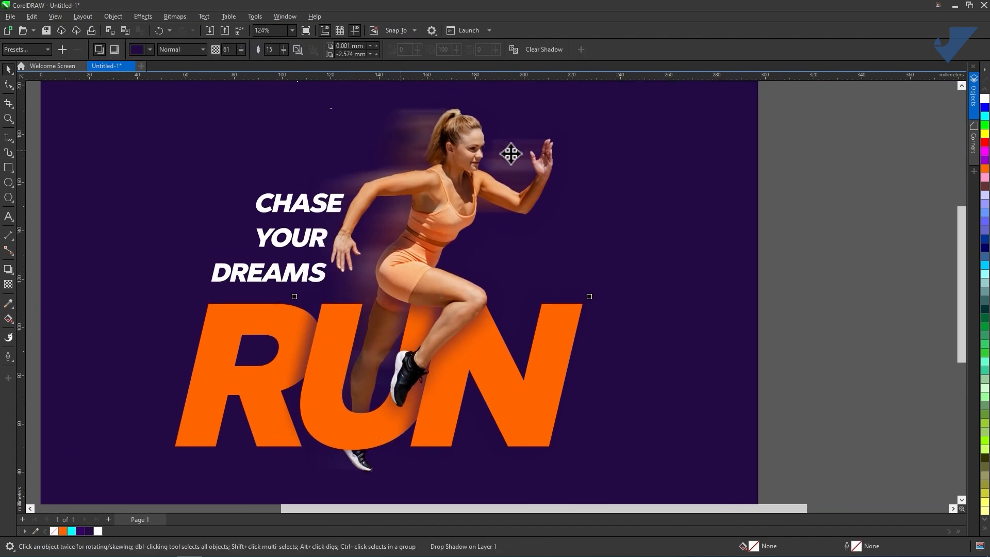
pyautogui.moveTo(515, 162); pyautogui.dragTo(517, 184)
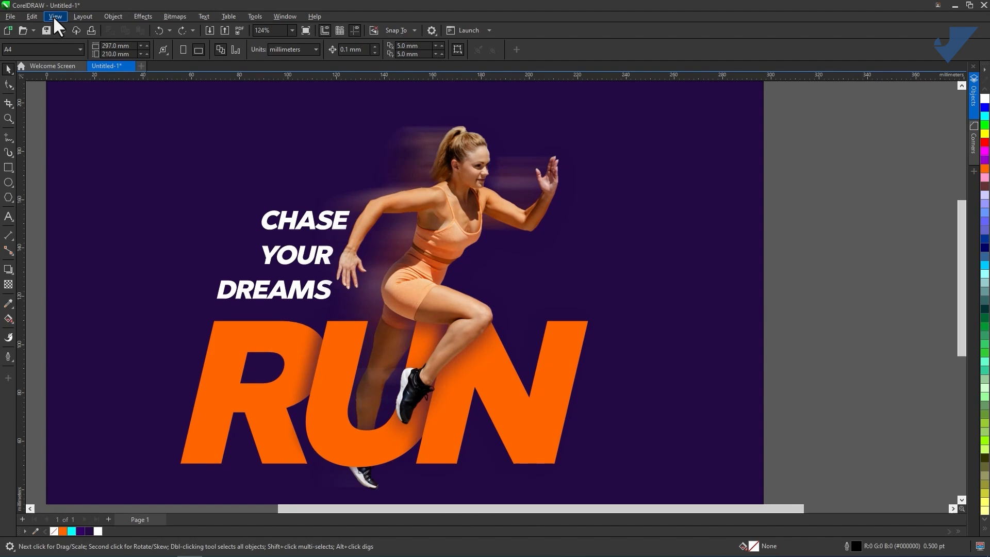
pyautogui.click(53, 15)
pyautogui.click(66, 27)
pyautogui.moveTo(442, 162); pyautogui.dragTo(449, 229)
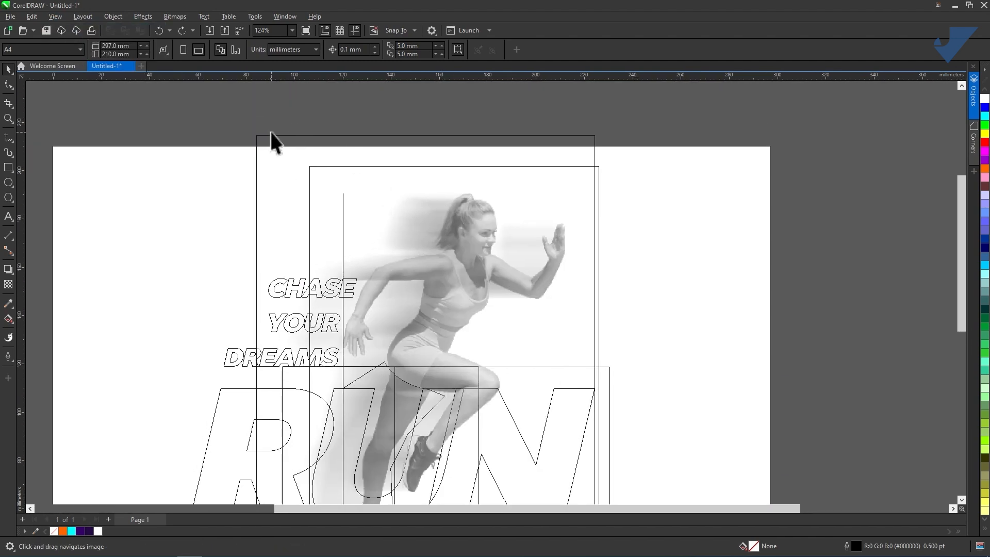
pyautogui.moveTo(391, 197); pyautogui.dragTo(409, 166)
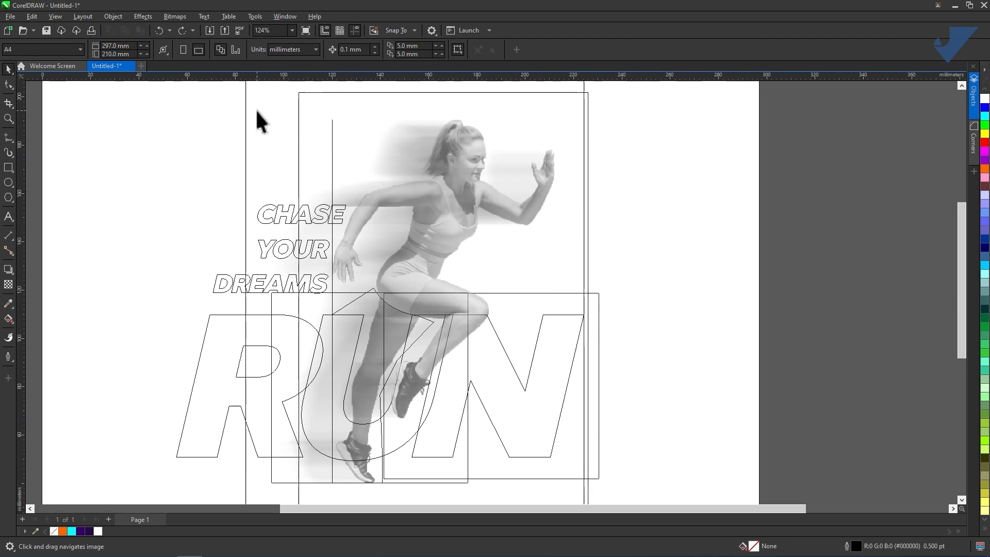
pyautogui.moveTo(273, 120); pyautogui.dragTo(276, 157)
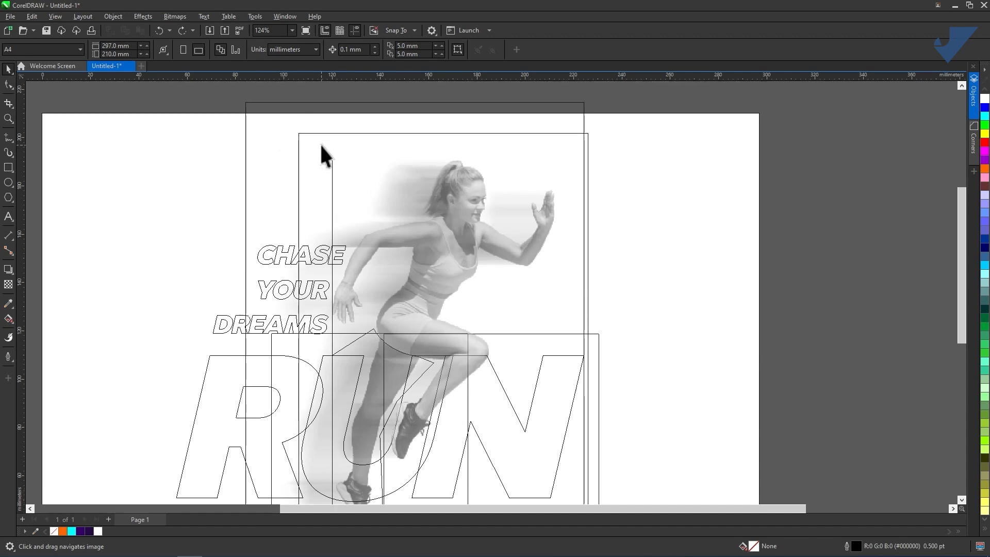
pyautogui.click(243, 127)
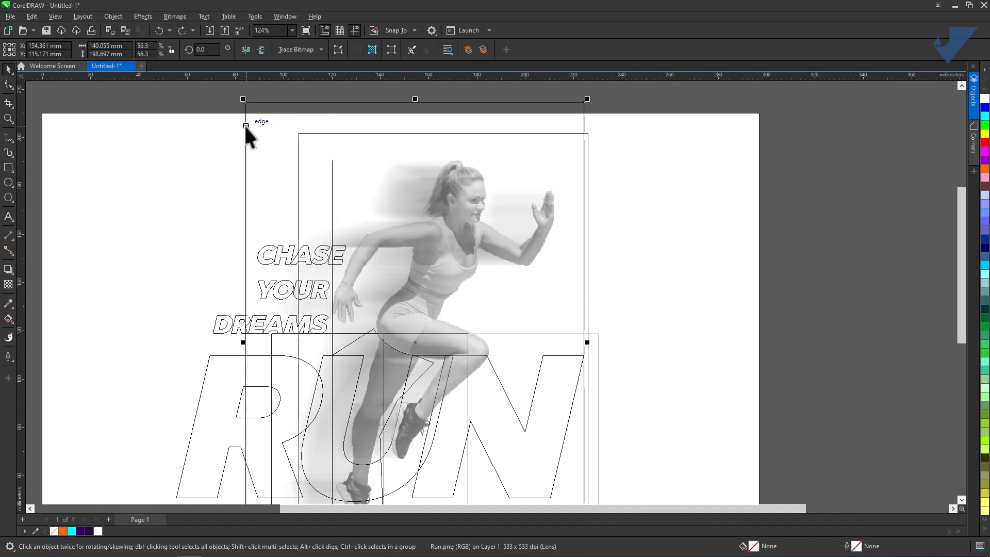
# Return to the Enhanced view, send the blurred runner image to the back and place the purple background rectangle behind it
pyautogui.click(57, 15)
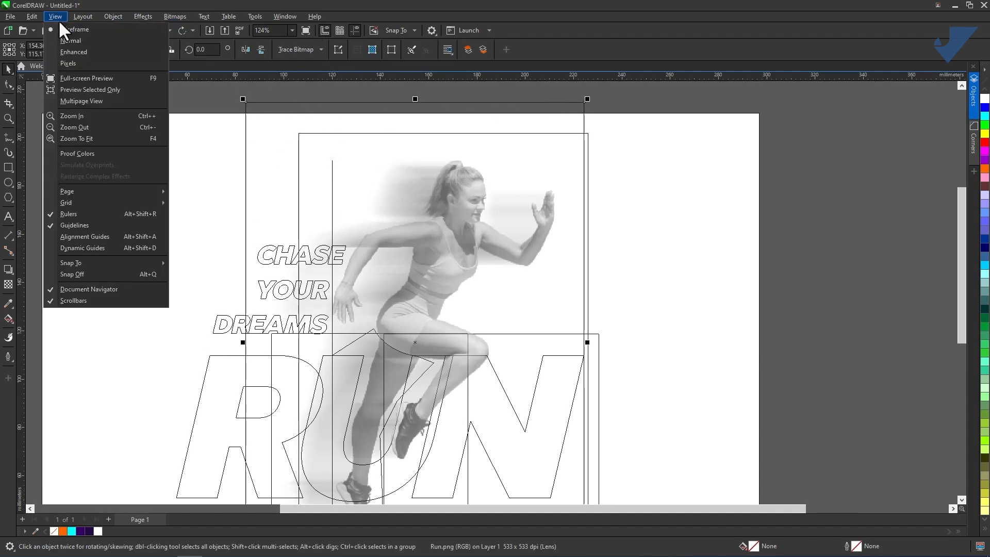
pyautogui.click(71, 49)
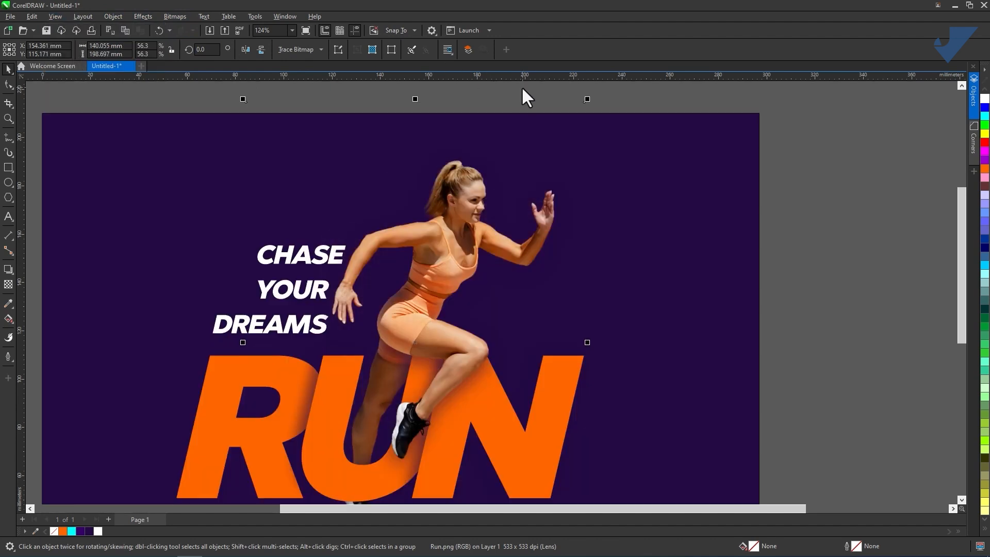
pyautogui.click(662, 94)
pyautogui.hotkey('shift', 'pagedown')
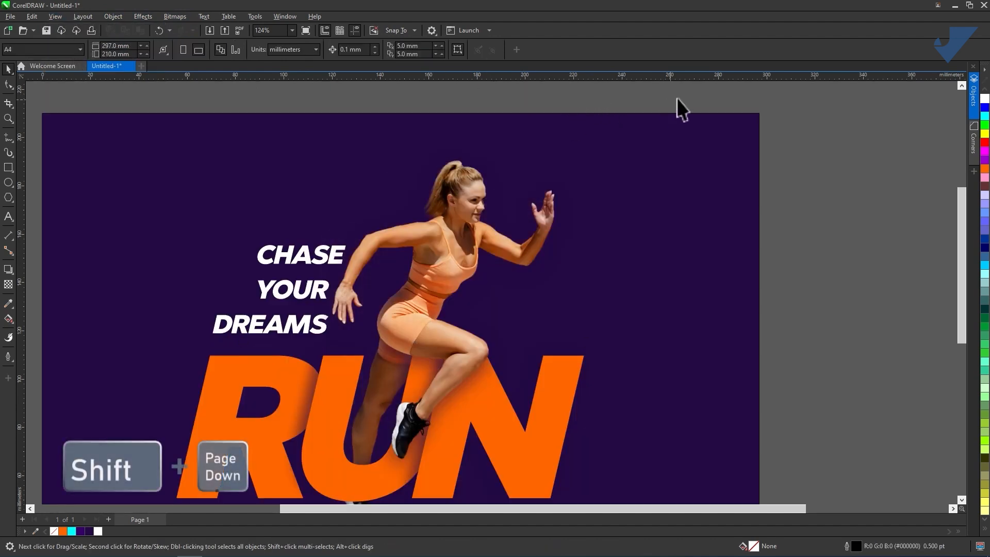
pyautogui.click(723, 115)
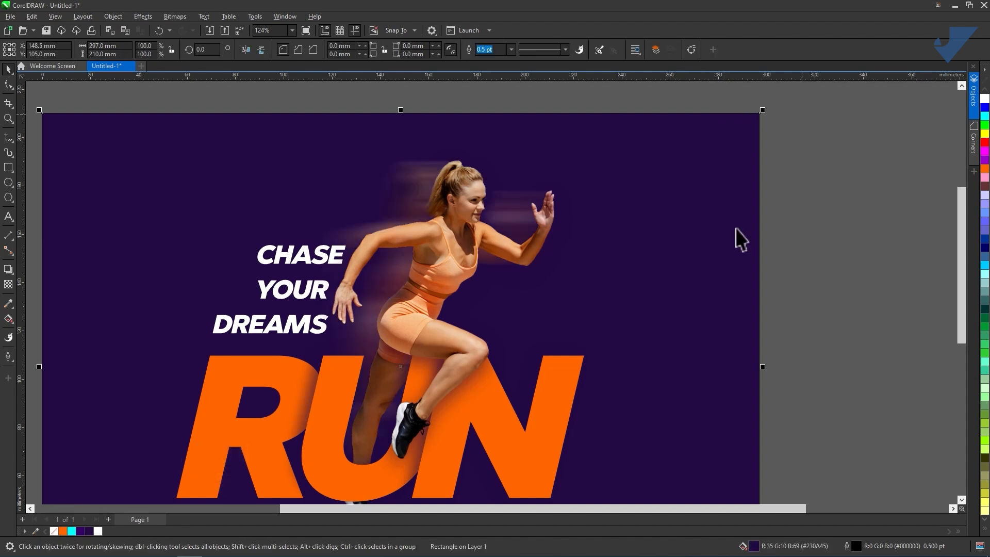
pyautogui.click(815, 234)
# Examine the motion blur, the interwoven legs and shadows around RUN, and the overall composition on the purple background
pyautogui.moveTo(442, 354); pyautogui.dragTo(471, 277)
pyautogui.scroll(6, 412, 332)
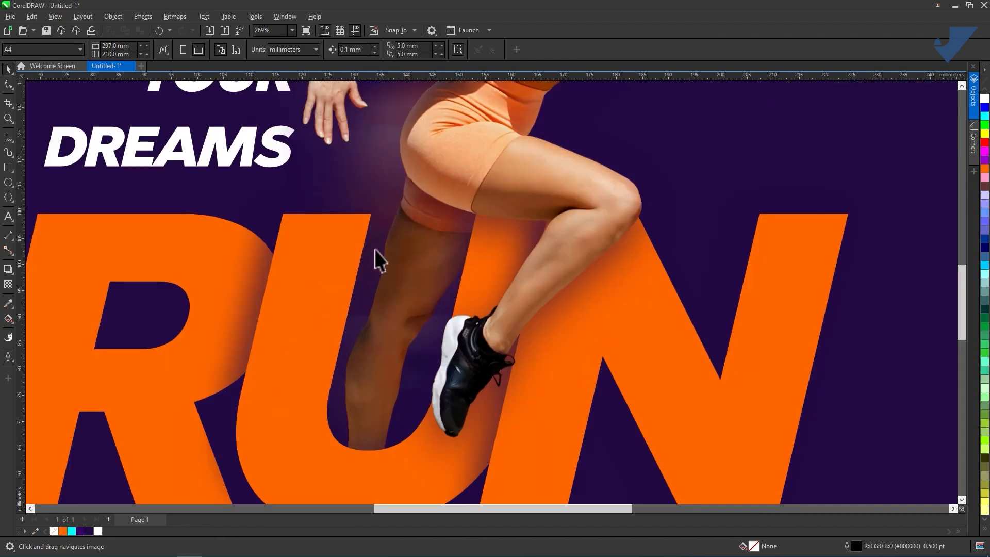
pyautogui.moveTo(485, 292); pyautogui.dragTo(512, 206)
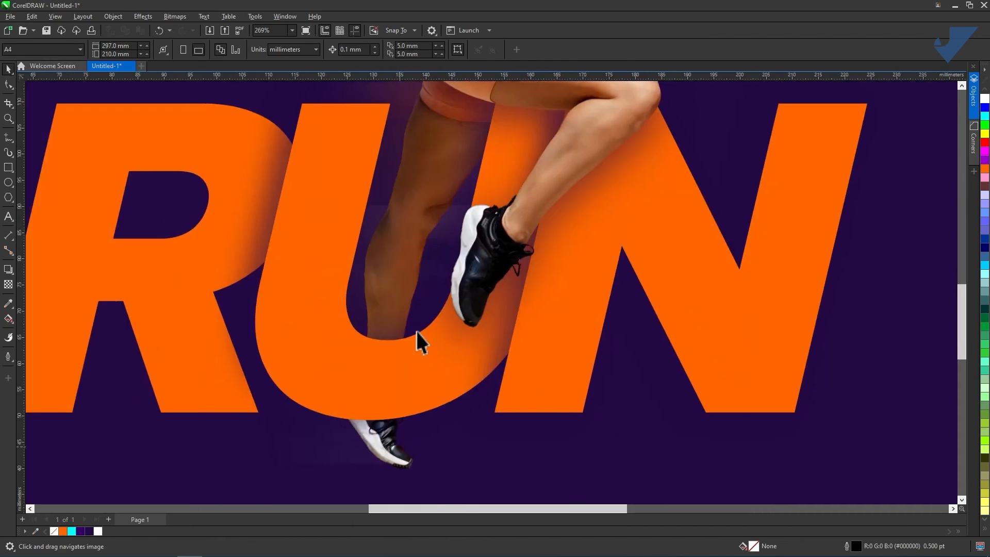
pyautogui.scroll(-3, 441, 243)
pyautogui.moveTo(486, 150); pyautogui.dragTo(489, 245)
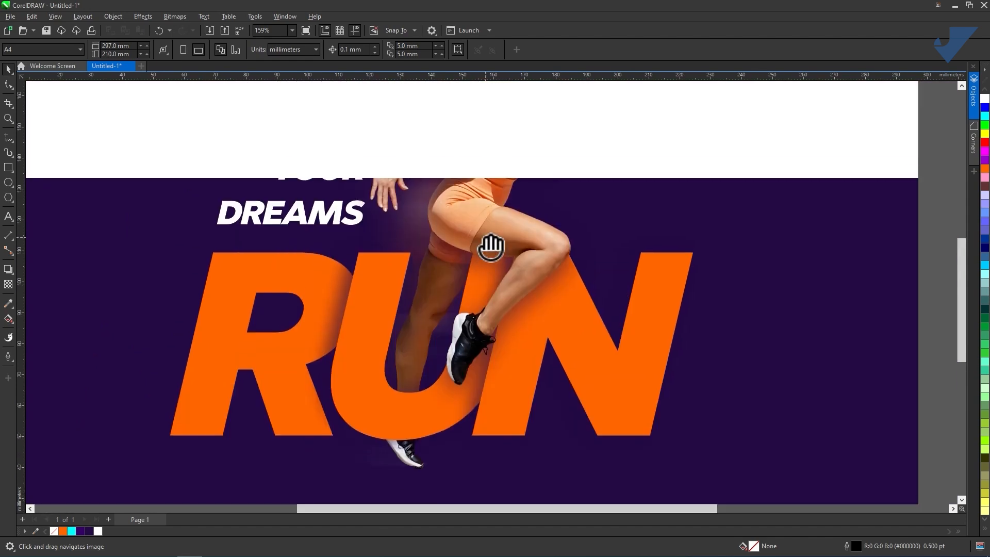
pyautogui.scroll(-2, 477, 210)
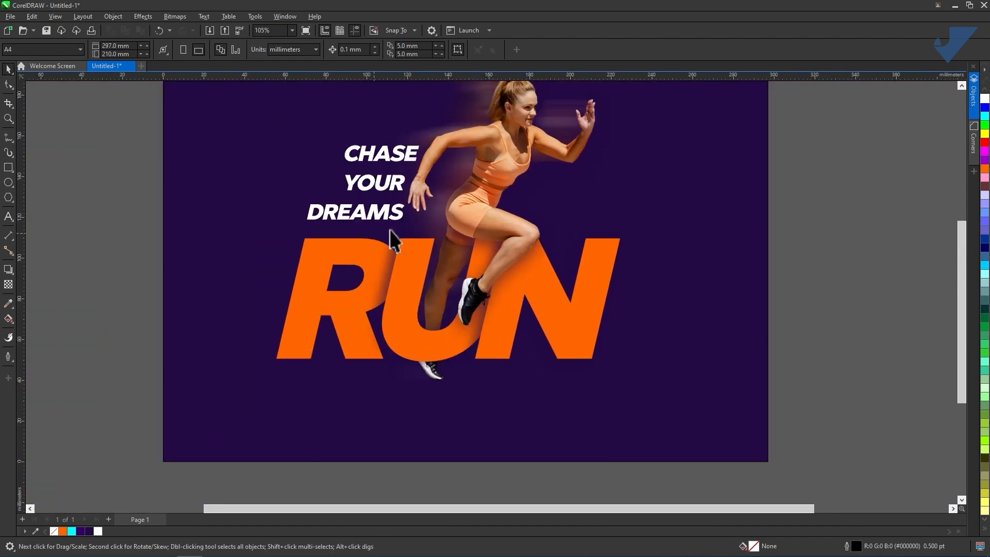
pyautogui.moveTo(388, 230); pyautogui.dragTo(454, 268)
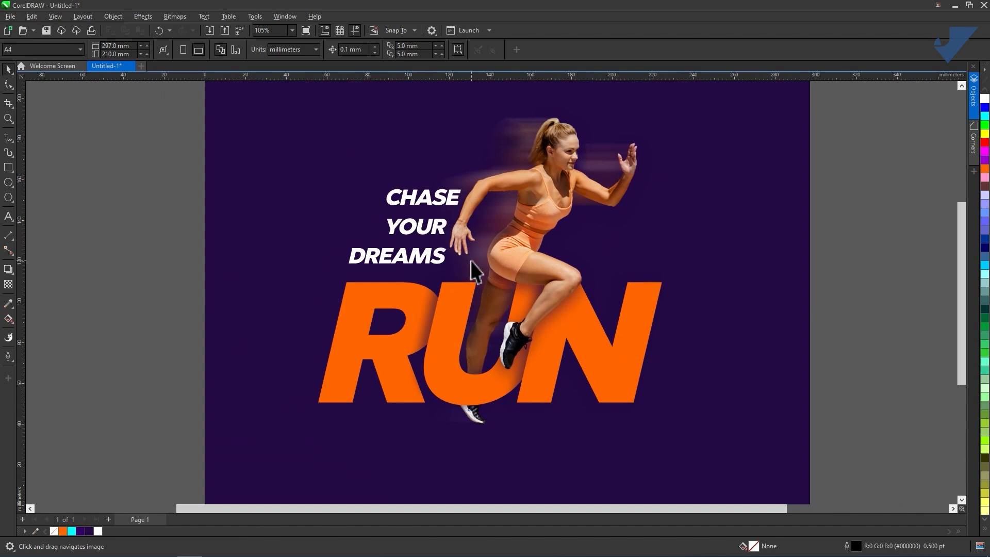
pyautogui.moveTo(484, 268); pyautogui.dragTo(483, 246)
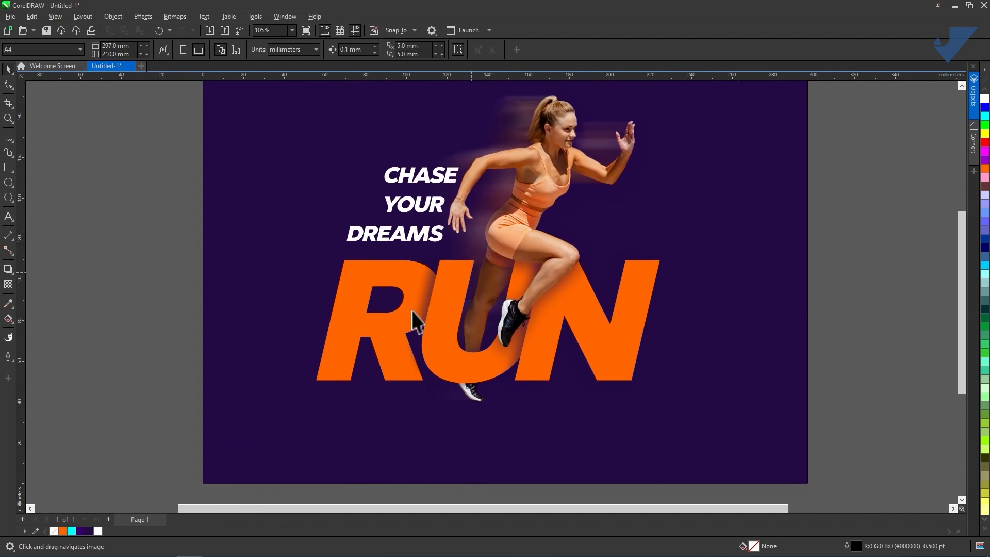
pyautogui.moveTo(440, 336); pyautogui.dragTo(483, 361)
pyautogui.scroll(1, 497, 262)
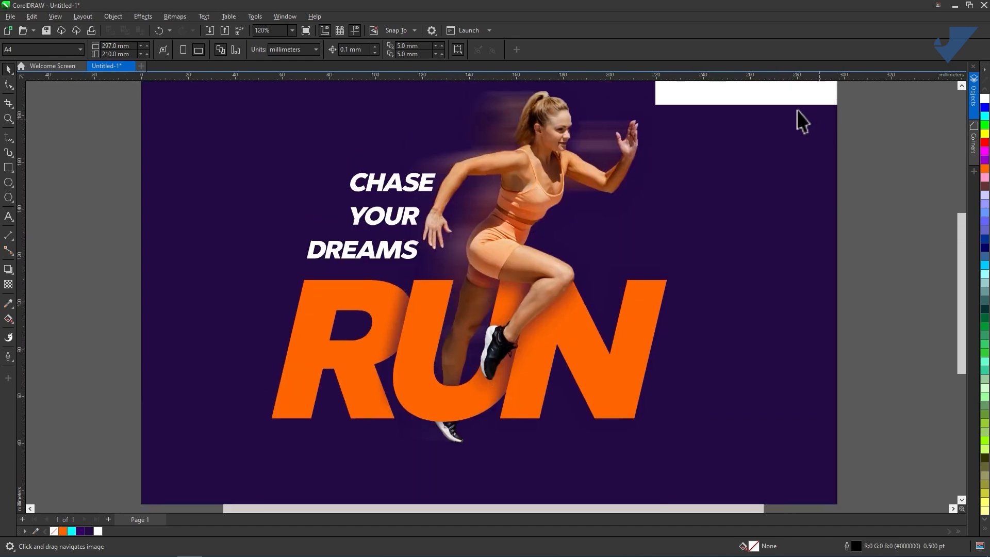
pyautogui.moveTo(796, 124); pyautogui.dragTo(799, 192)
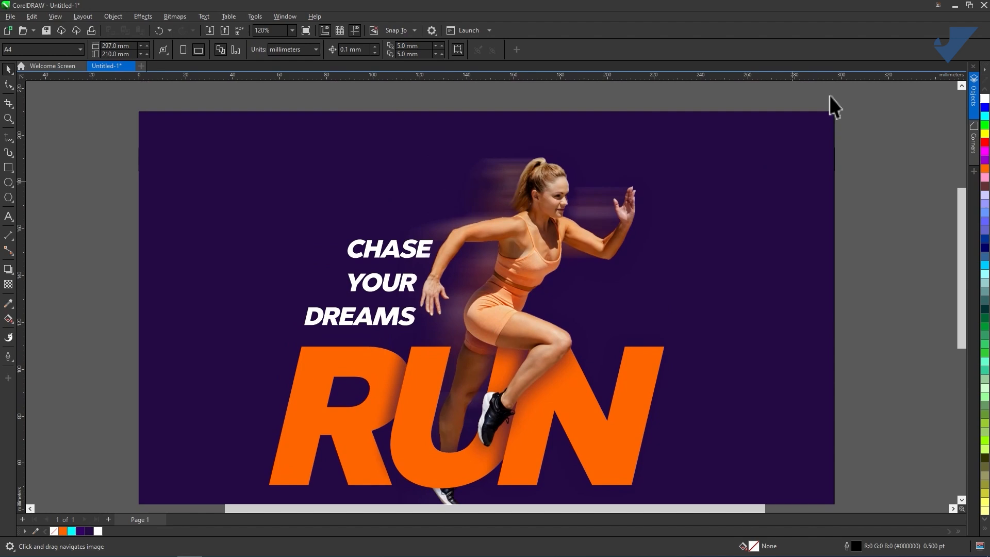
pyautogui.moveTo(581, 357); pyautogui.dragTo(649, 236)
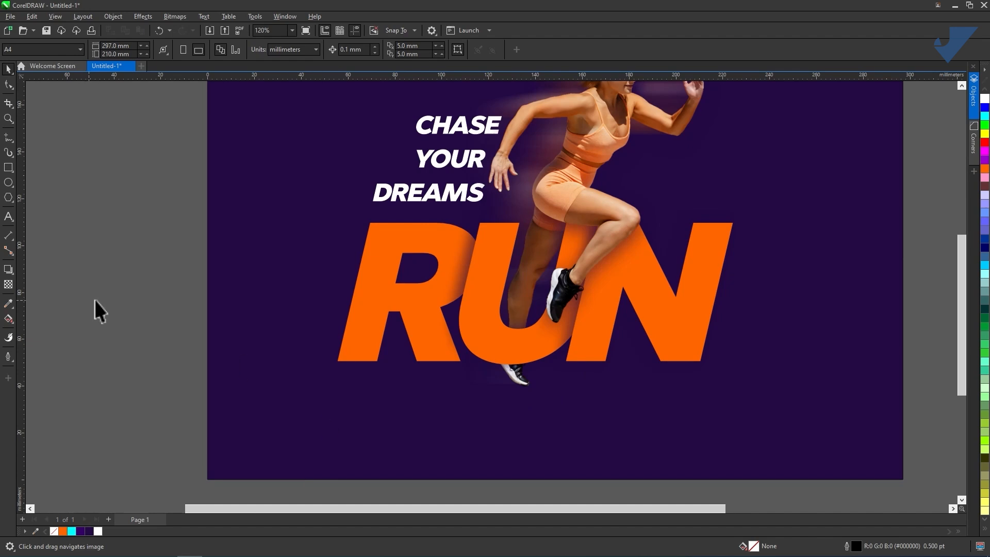
# Draw a flat horizontal ellipse about 6.2 by 1.1 mm in the empty area left of the page
pyautogui.moveTo(265, 272); pyautogui.dragTo(426, 227)
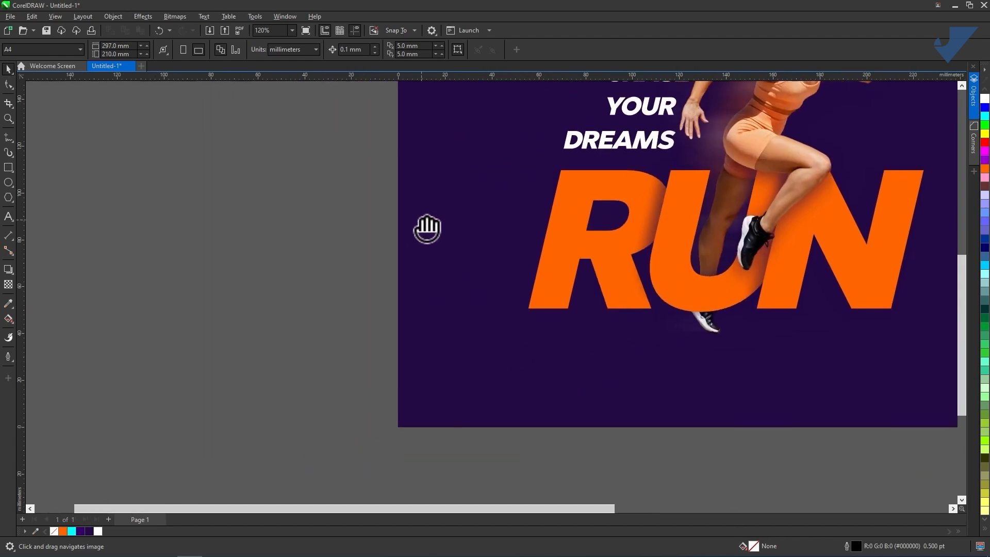
pyautogui.click(7, 185)
pyautogui.moveTo(249, 287); pyautogui.dragTo(264, 287)
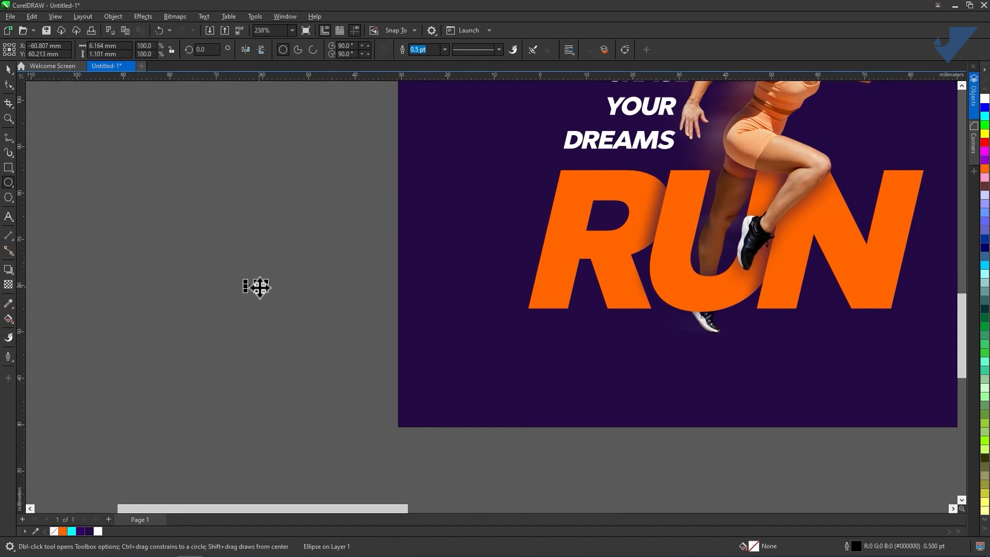
pyautogui.scroll(2, 259, 287)
pyautogui.click(8, 69)
pyautogui.scroll(3, 288, 291)
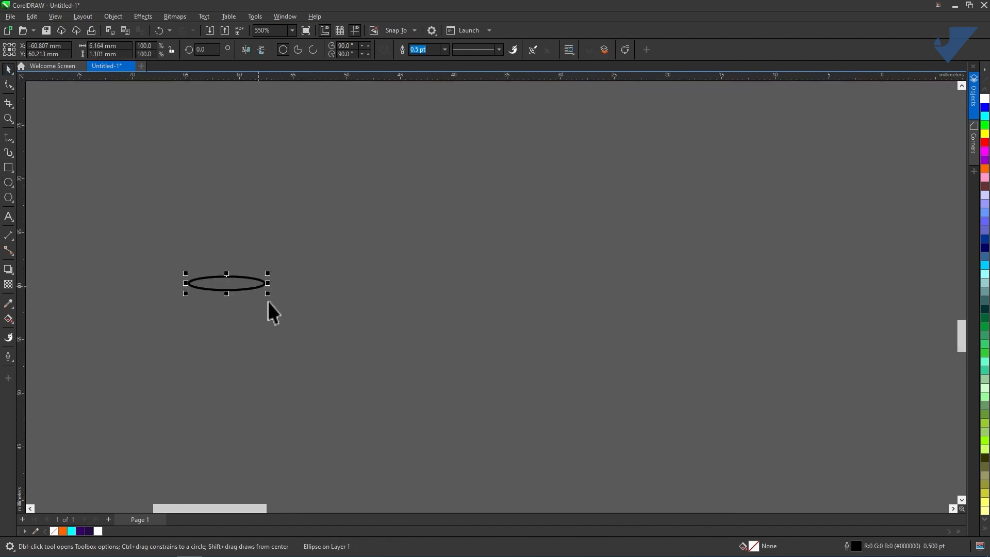
# Scale the ellipse down to 50% and fill it with the background's dark purple (#230A45)
pyautogui.moveTo(261, 287); pyautogui.dragTo(237, 302)
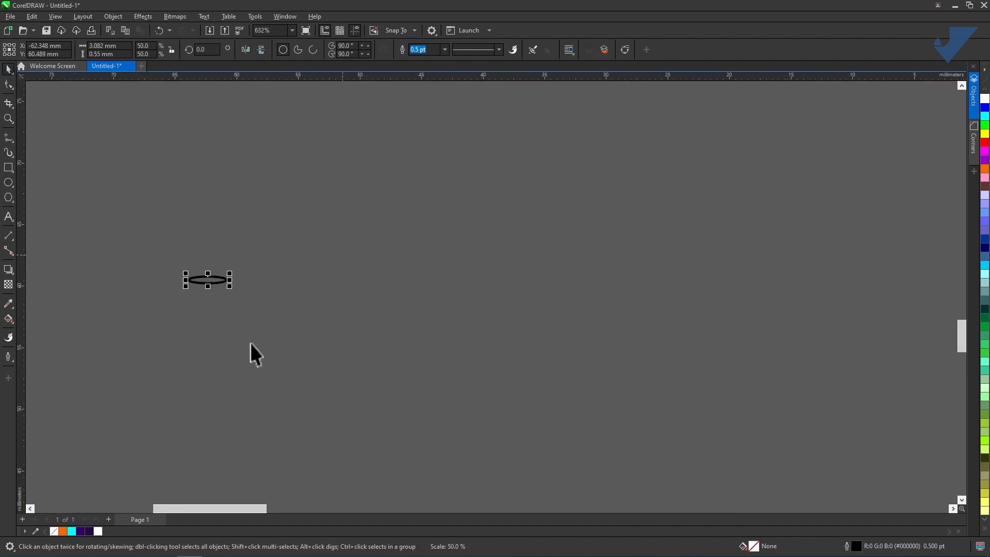
pyautogui.click(89, 531)
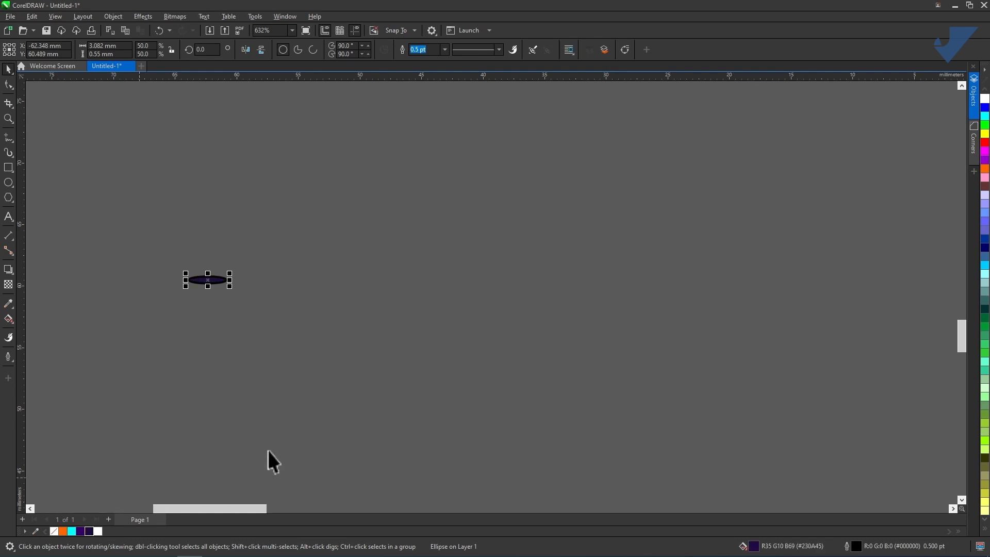
pyautogui.scroll(-3, 301, 326)
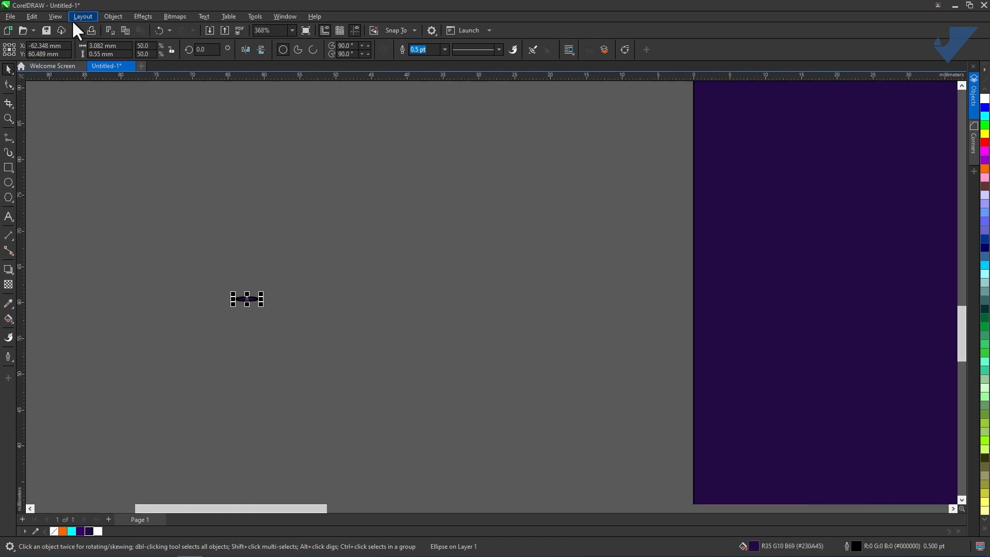
# Duplicate the ellipse about 19 mm directly below itself, stretch the copy to about 67.5 mm wide, and remove the outline from both
pyautogui.moveTo(247, 299); pyautogui.dragTo(363, 221)
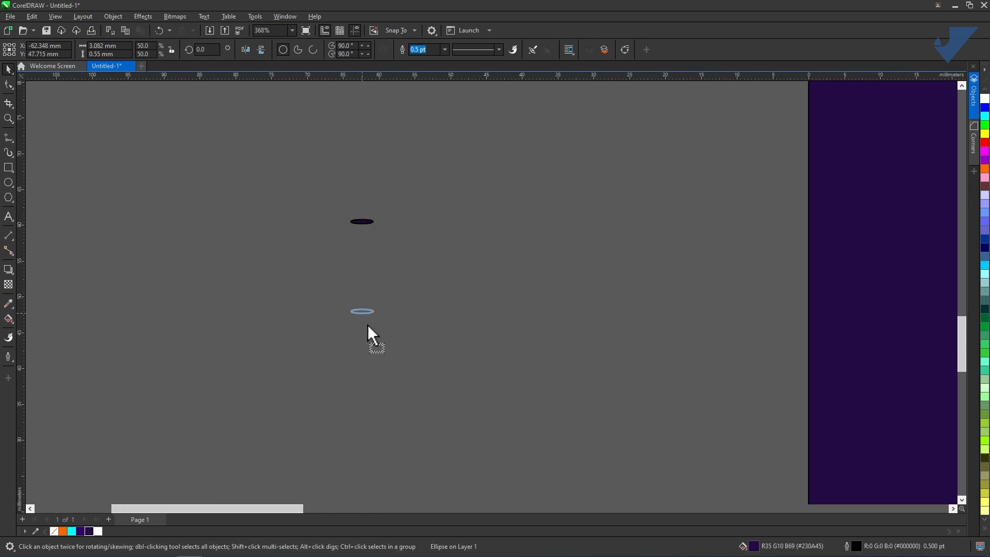
pyautogui.moveTo(367, 360); pyautogui.dragTo(367, 361)
pyautogui.scroll(-1, 369, 302)
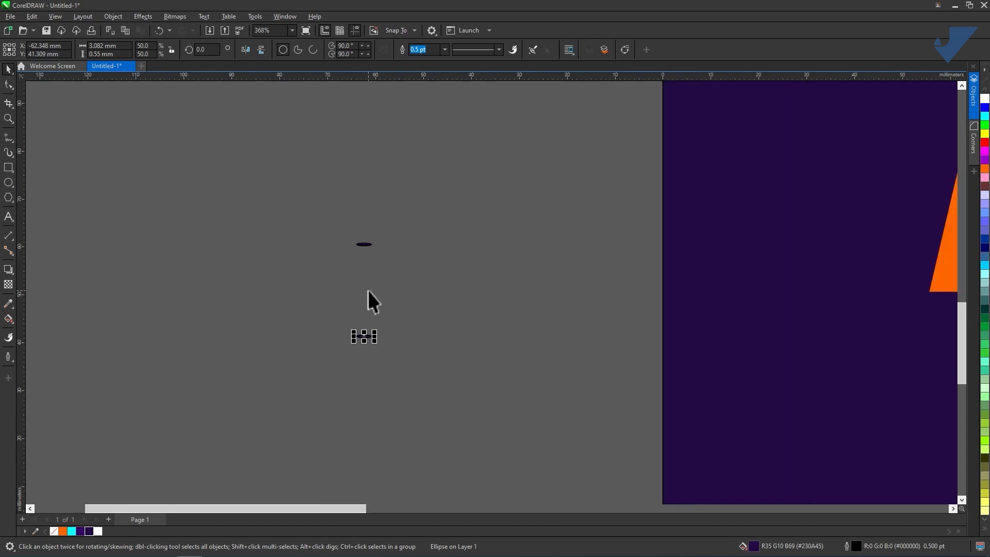
pyautogui.scroll(1, 341, 337)
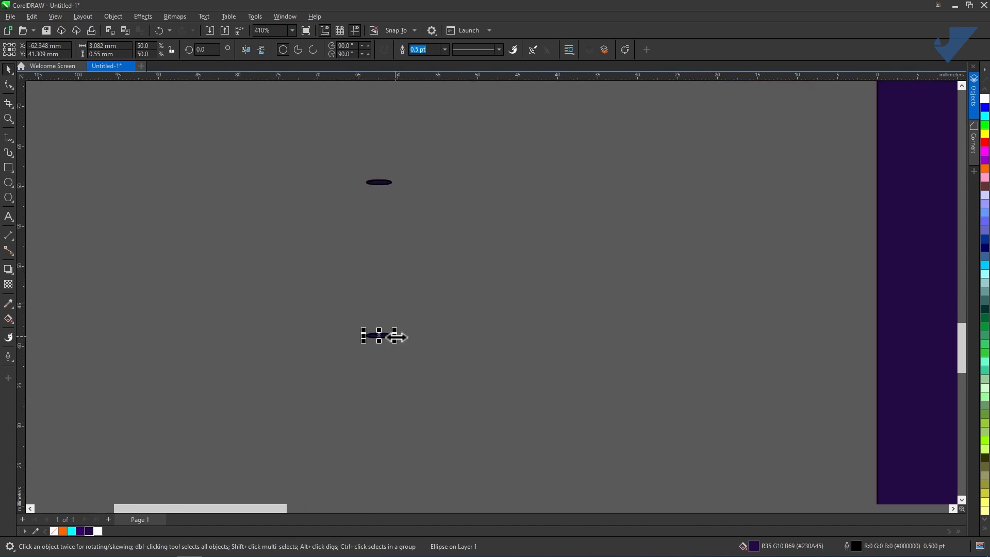
pyautogui.moveTo(396, 337); pyautogui.dragTo(651, 336)
pyautogui.moveTo(414, 282); pyautogui.dragTo(479, 282)
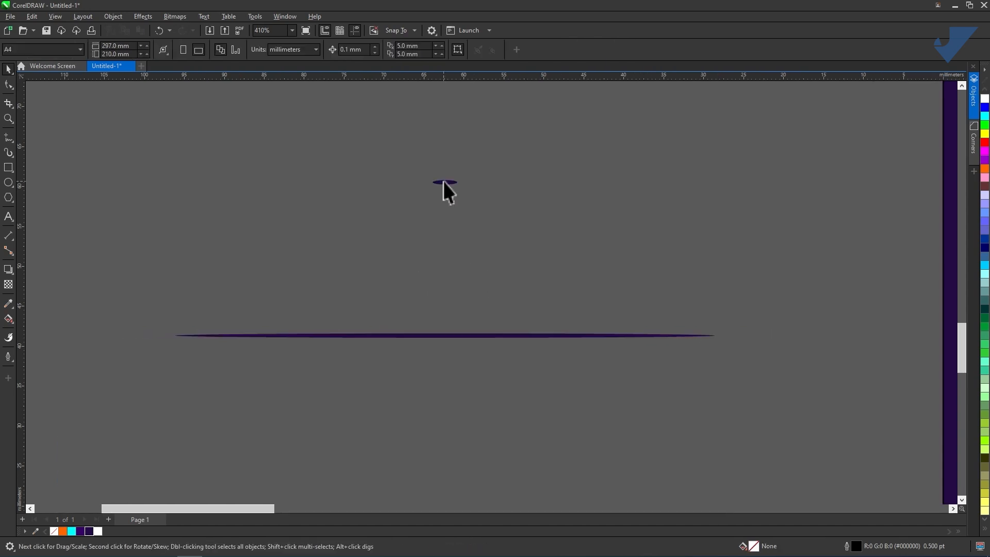
# Change the small upper ellipse's uniform fill to a darker purple, #120426
pyautogui.click(443, 181)
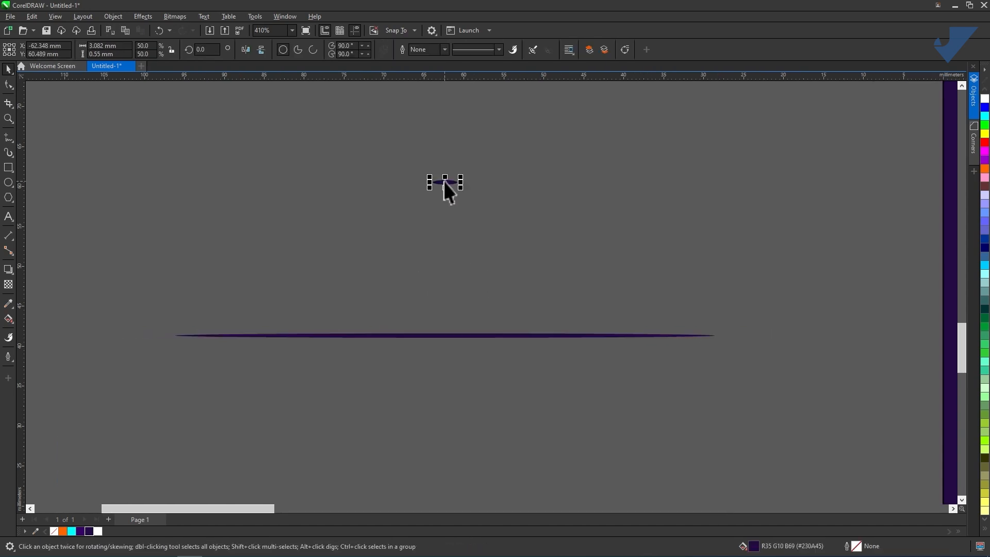
pyautogui.scroll(1, 440, 177)
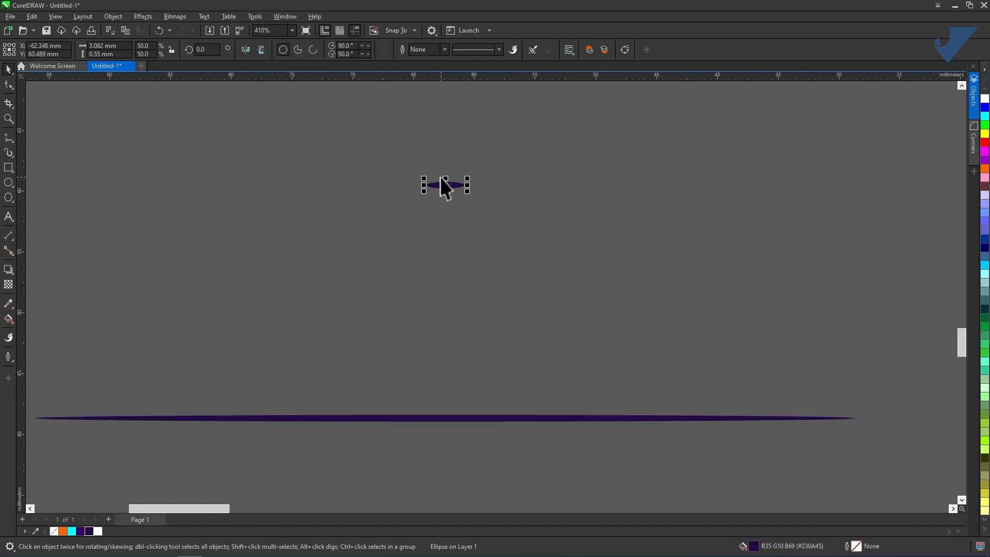
pyautogui.doubleClick(753, 547)
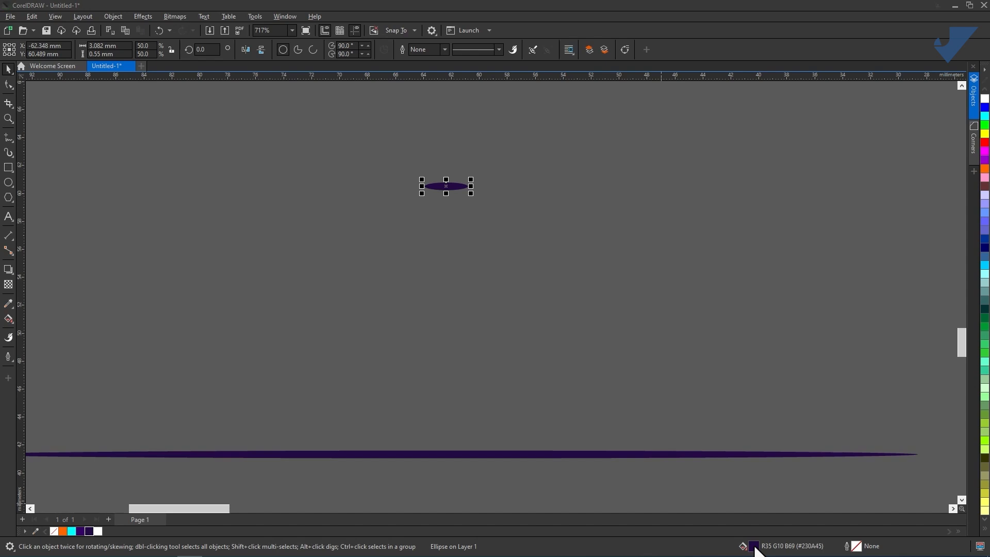
pyautogui.click(354, 189)
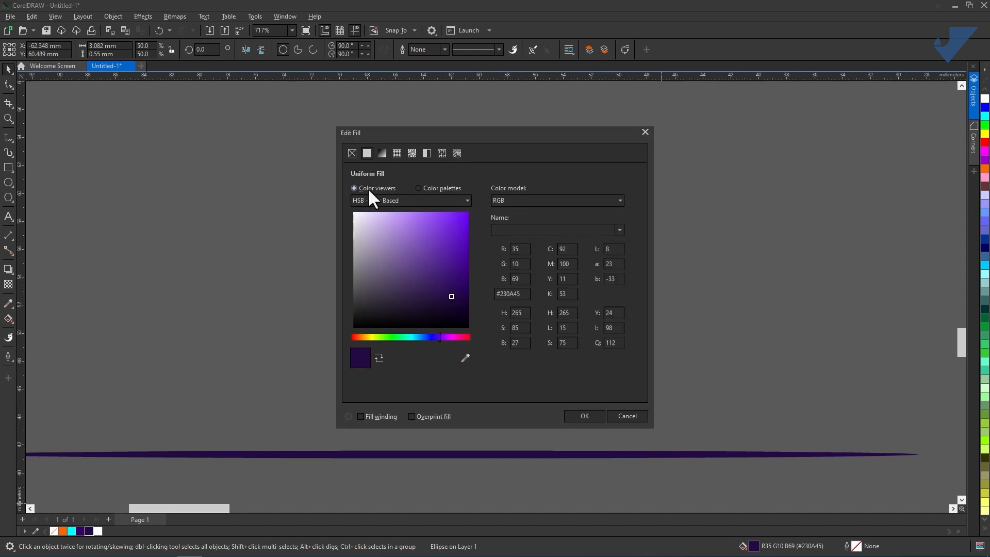
pyautogui.moveTo(473, 139); pyautogui.dragTo(671, 130)
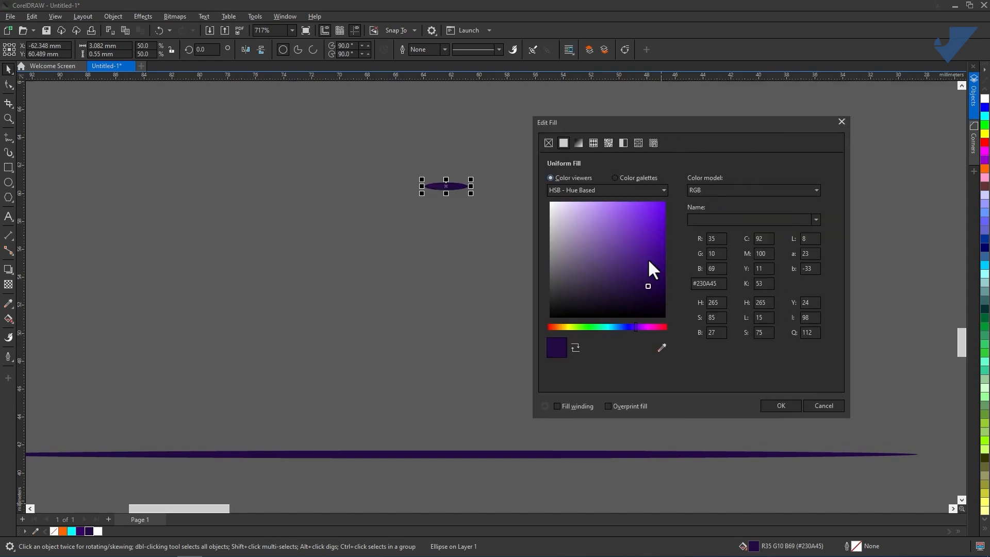
pyautogui.click(653, 293)
pyautogui.moveTo(653, 294); pyautogui.dragTo(655, 301)
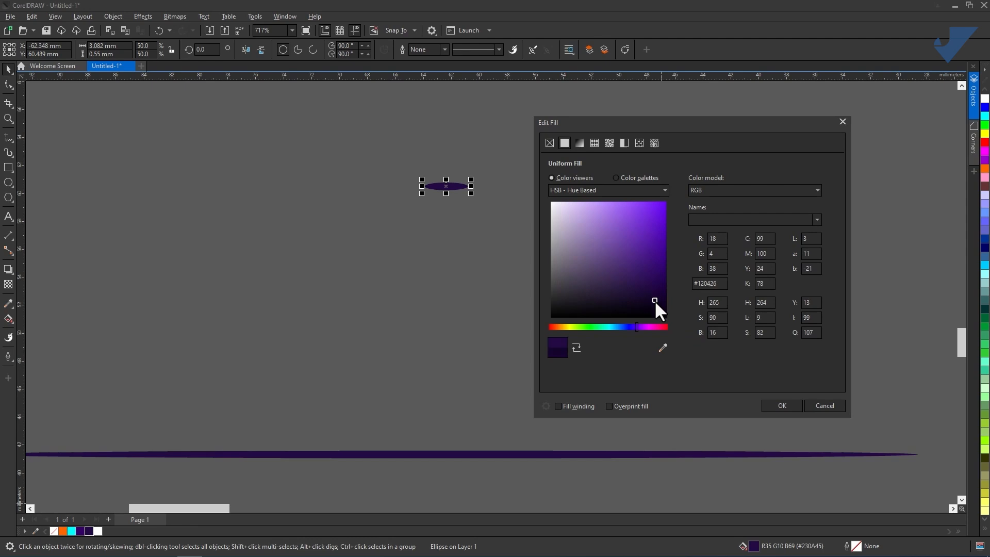
pyautogui.click(780, 406)
# Blend the small dark ellipse into the wide purple ellipse below it
pyautogui.scroll(-3, 455, 221)
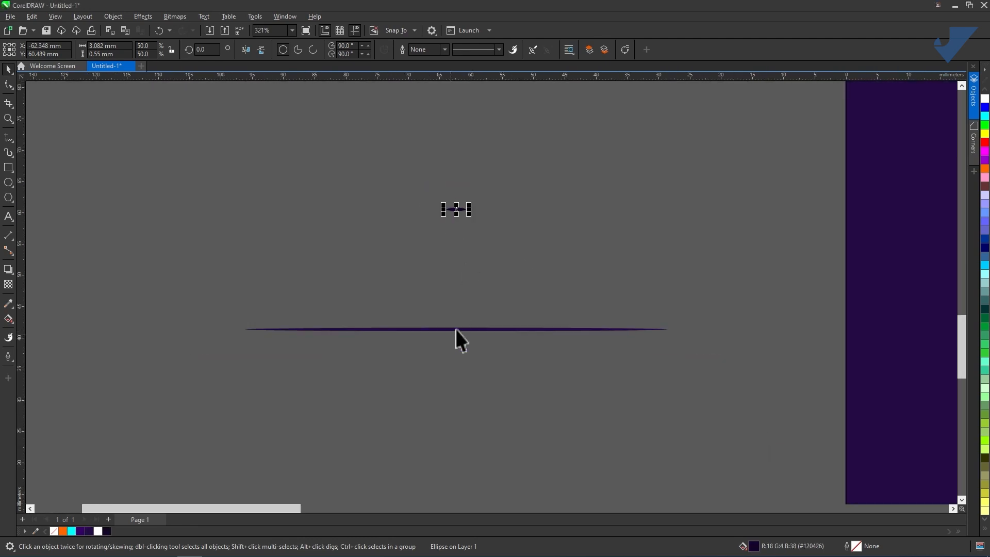
pyautogui.click(9, 271)
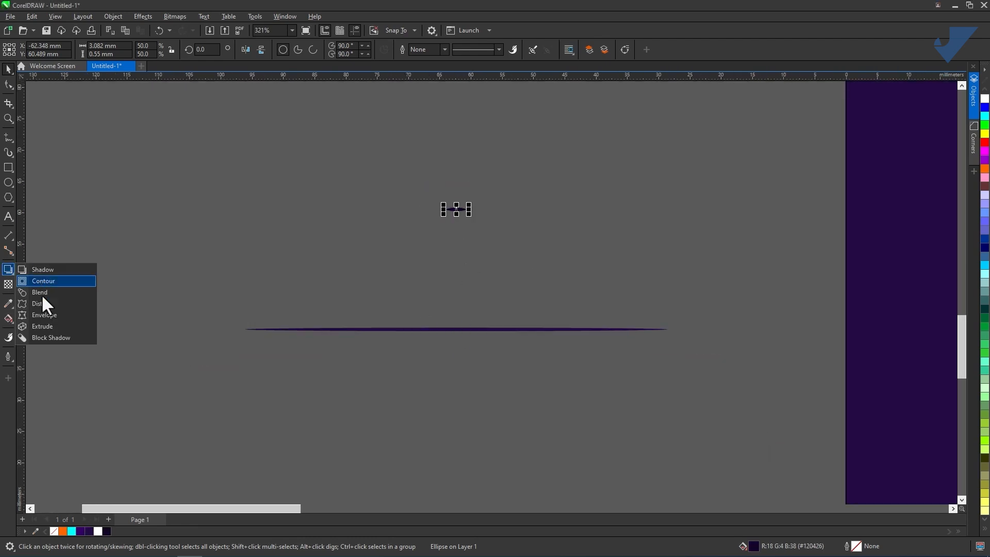
pyautogui.click(45, 291)
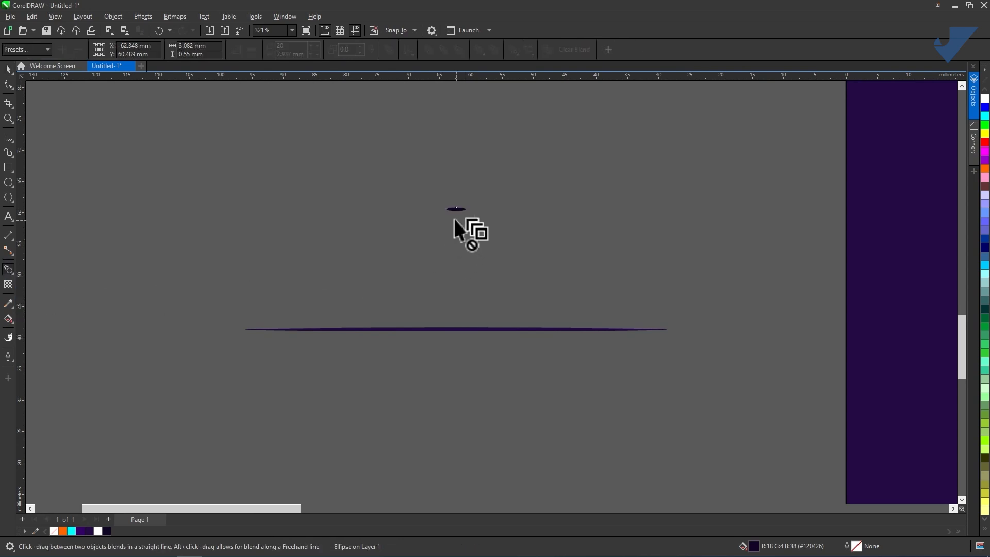
pyautogui.scroll(2, 453, 218)
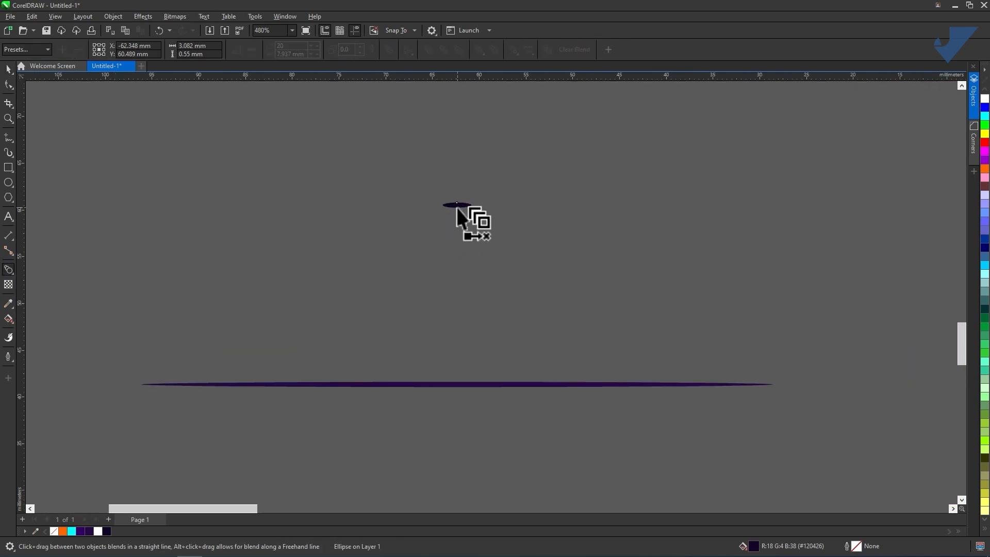
pyautogui.moveTo(456, 207); pyautogui.dragTo(455, 383)
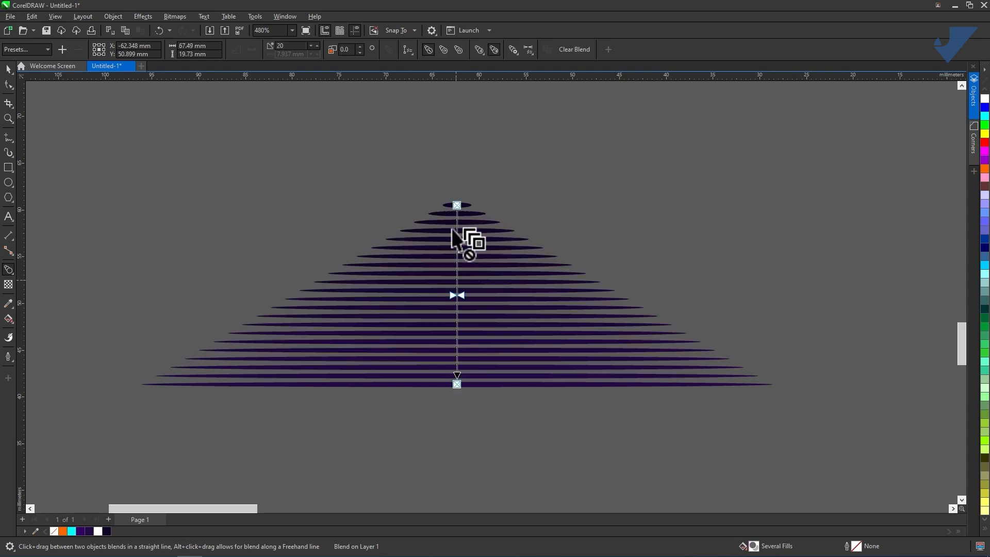
# Try 80 blend steps, and settle on 150 steps to smooth the transition between the two ellipses
pyautogui.click(288, 45)
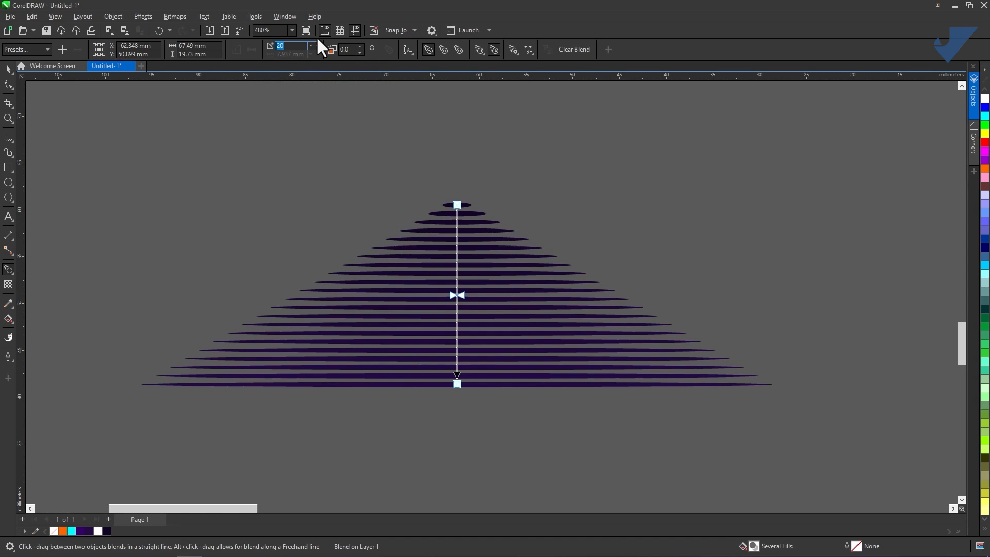
pyautogui.write('80')
pyautogui.press('Return')
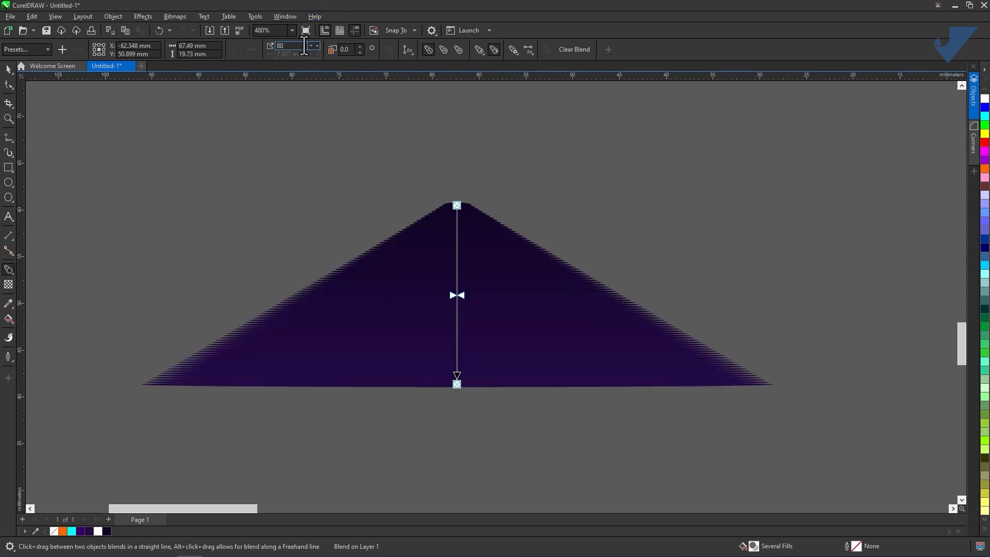
pyautogui.moveTo(302, 46); pyautogui.dragTo(270, 46)
pyautogui.write('150')
pyautogui.press('Return')
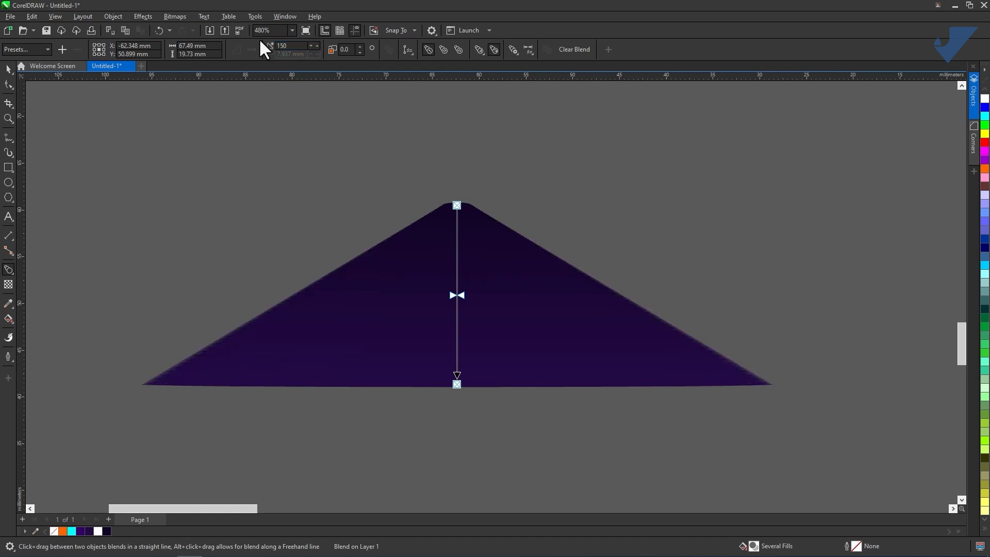
# Shift the blend's wide control ellipse about 22 mm to the left so the shadow shape slants sideways
pyautogui.click(8, 68)
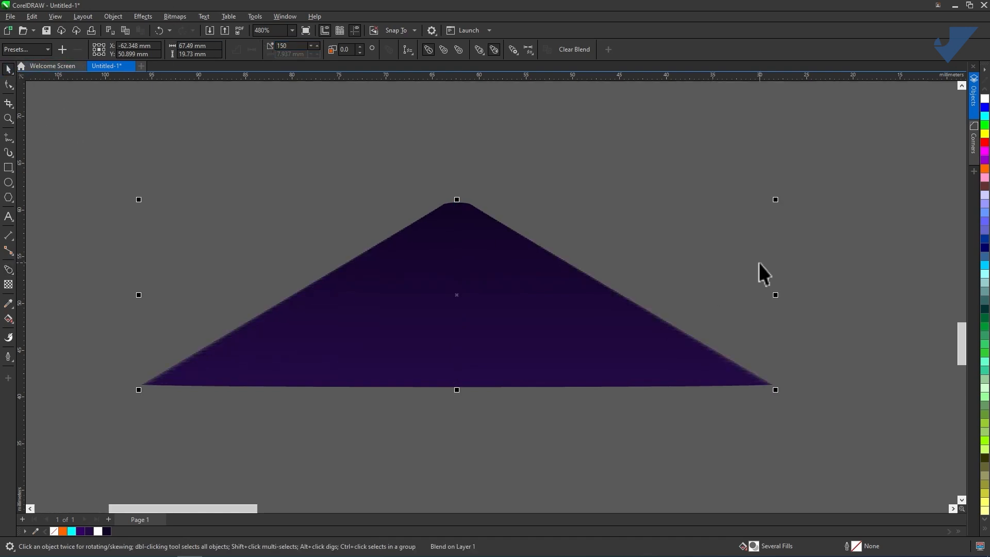
pyautogui.click(777, 382)
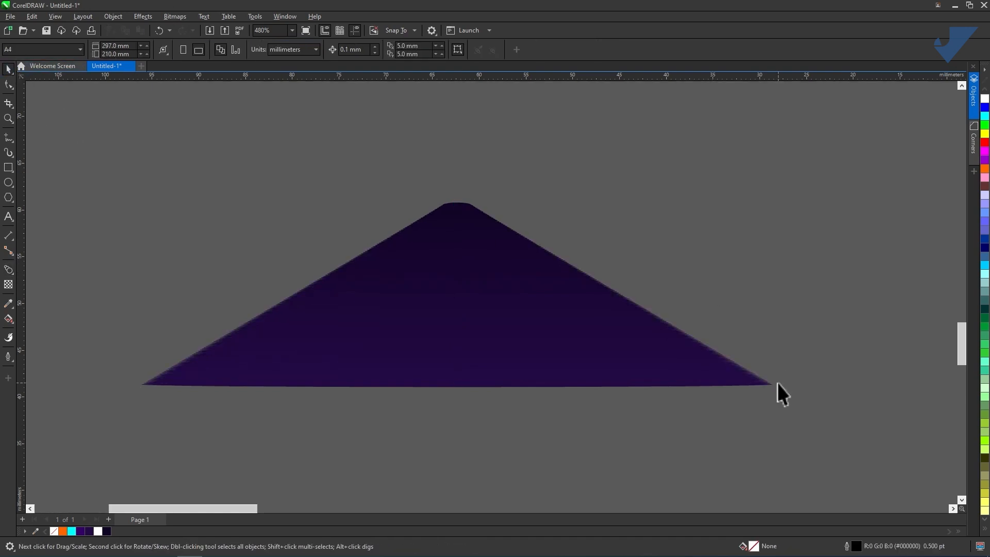
pyautogui.click(437, 386)
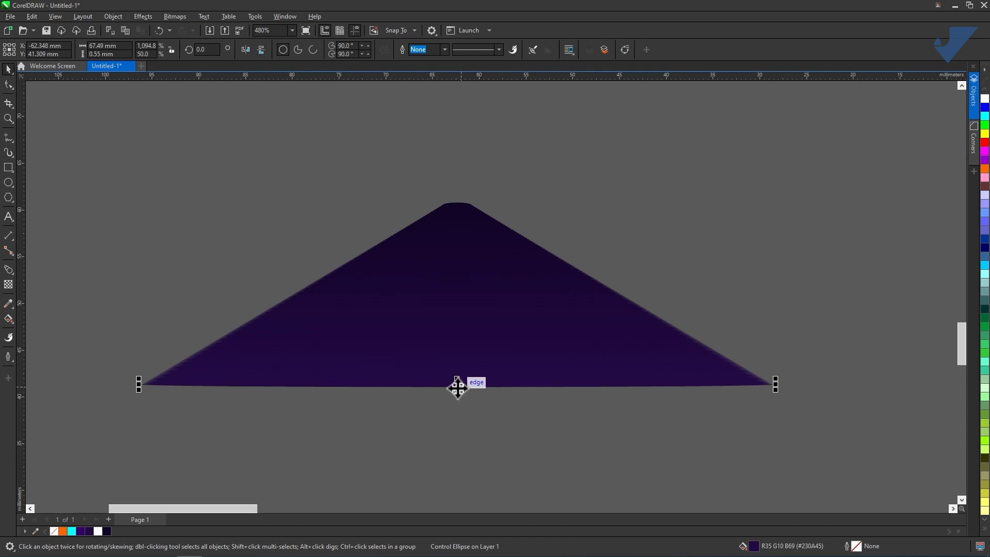
pyautogui.moveTo(457, 387); pyautogui.dragTo(251, 385)
pyautogui.scroll(-2, 384, 347)
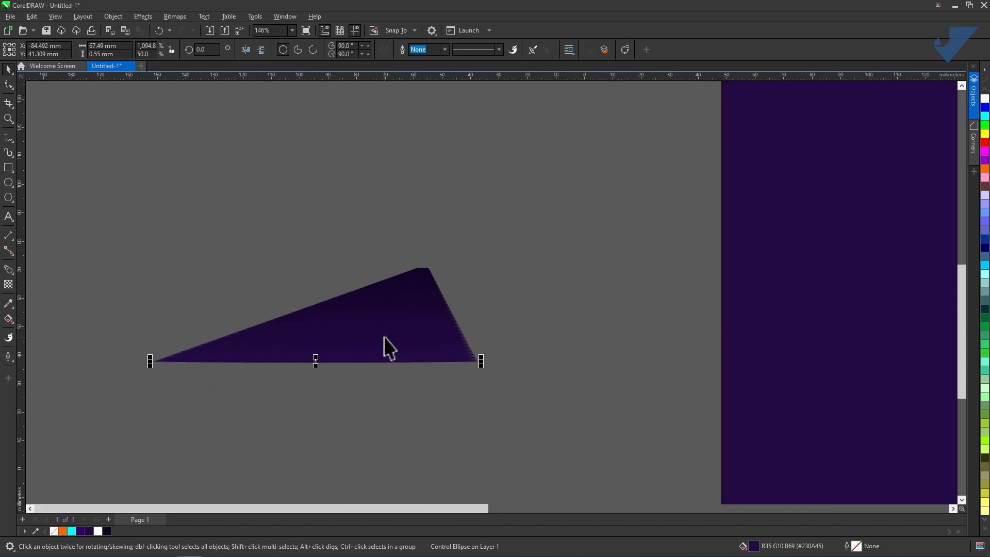
# Move the whole blend onto the page and align its dark tip with the toe of the lower shoe beneath RUN
pyautogui.scroll(-1, 384, 347)
pyautogui.moveTo(183, 395); pyautogui.dragTo(482, 255)
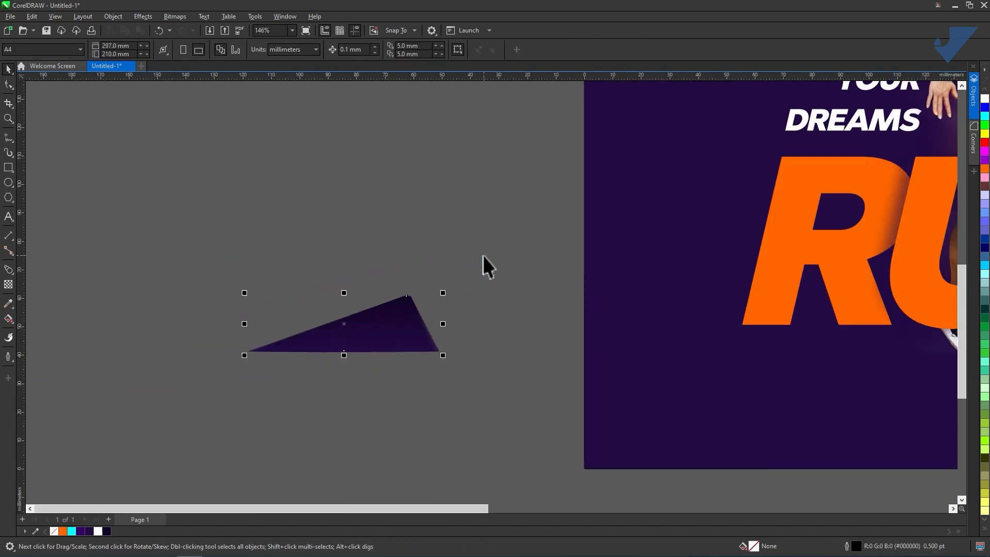
pyautogui.moveTo(556, 304); pyautogui.dragTo(282, 253)
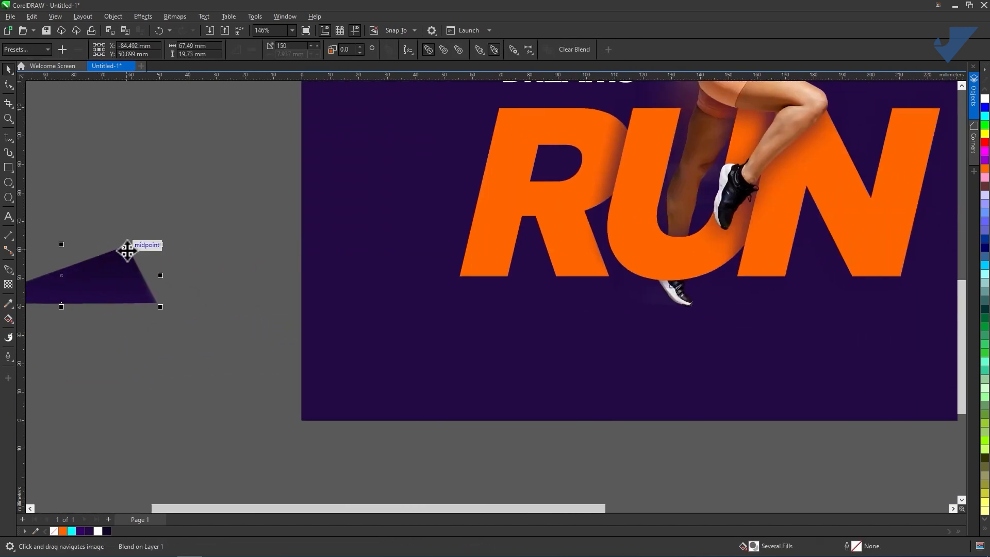
pyautogui.moveTo(130, 251); pyautogui.dragTo(690, 316)
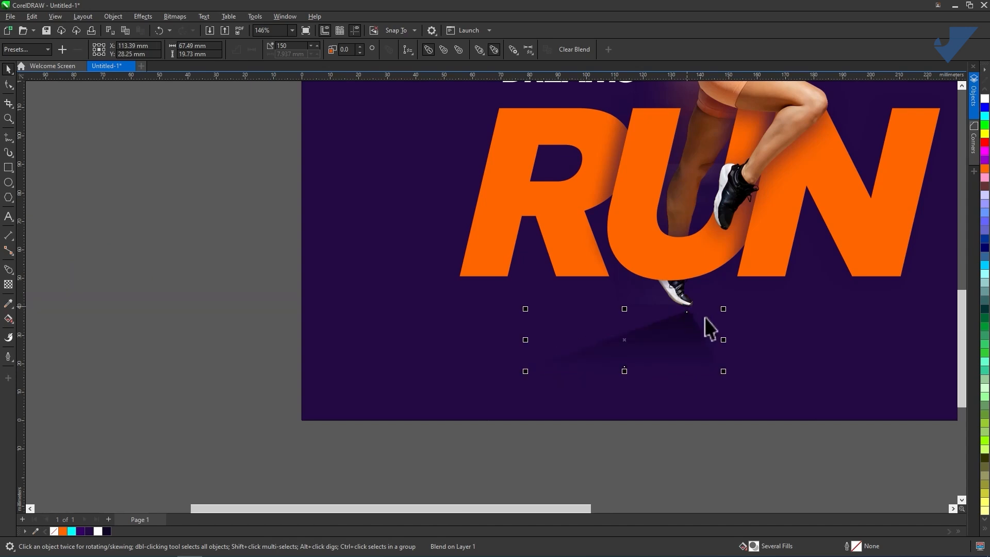
pyautogui.scroll(3, 700, 327)
pyautogui.scroll(6, 664, 305)
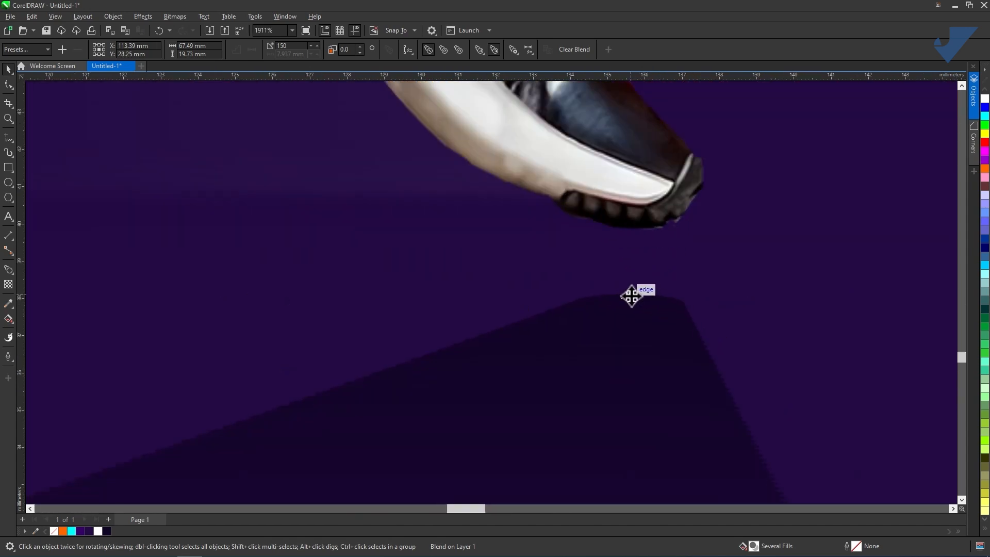
pyautogui.moveTo(639, 235); pyautogui.dragTo(638, 235)
pyautogui.scroll(-10, 639, 236)
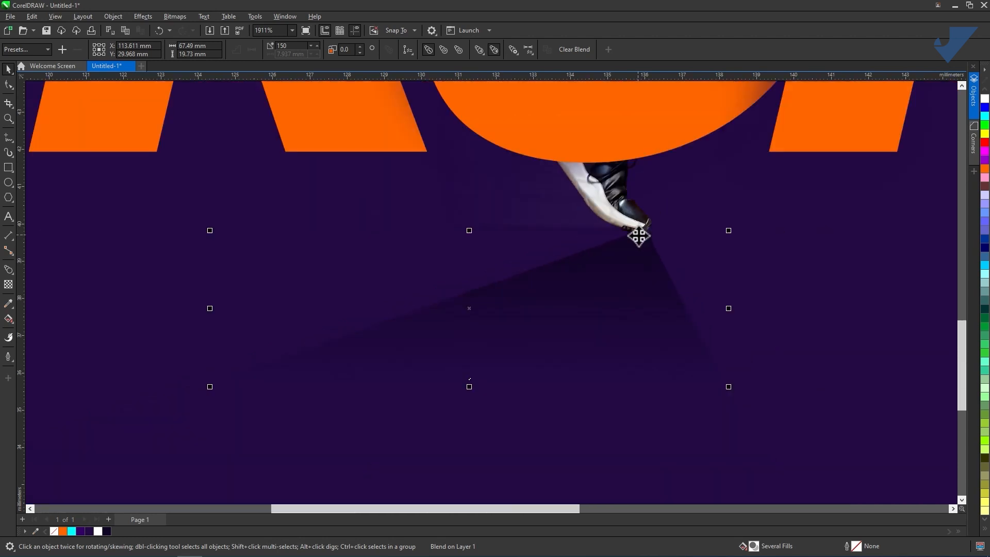
# Enlarge the shadow blend leftward and downward to about 129.4 by 27 mm
pyautogui.scroll(-1, 639, 236)
pyautogui.click(267, 308)
pyautogui.moveTo(603, 285); pyautogui.dragTo(488, 339)
pyautogui.moveTo(387, 393); pyautogui.dragTo(663, 287)
pyautogui.scroll(1, 516, 291)
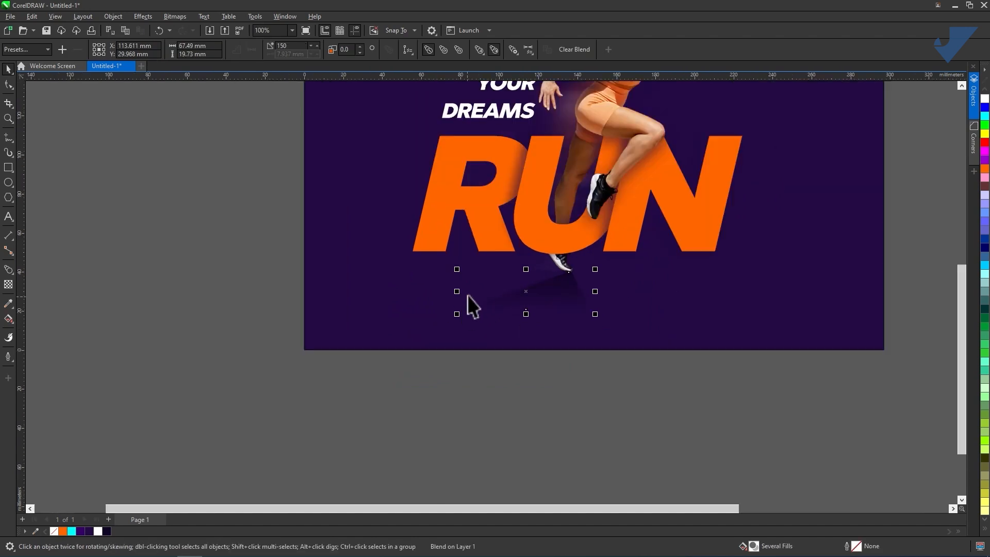
pyautogui.moveTo(456, 292); pyautogui.dragTo(368, 292)
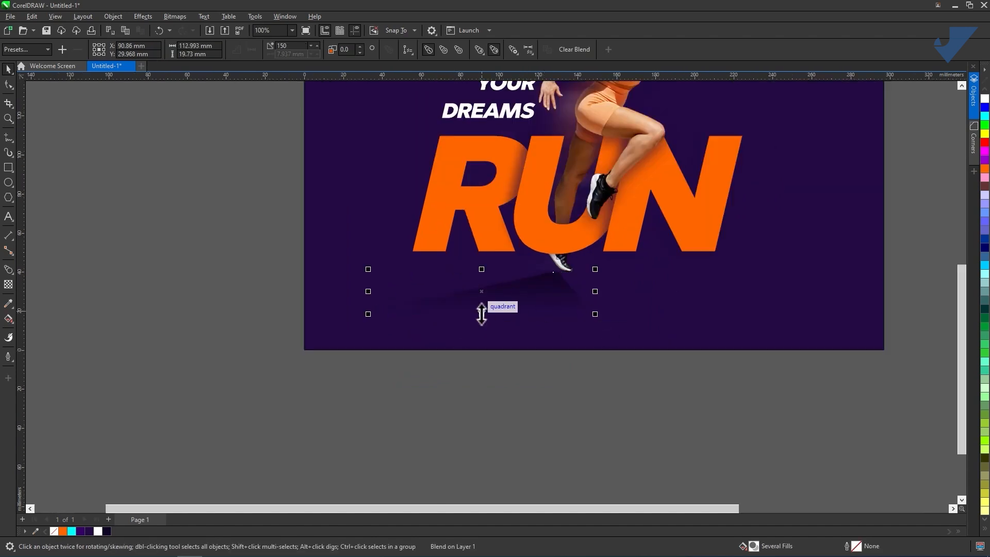
pyautogui.moveTo(481, 314); pyautogui.dragTo(481, 327)
pyautogui.moveTo(368, 298); pyautogui.dragTo(336, 298)
# Move the enlarged shadow right by about 10 mm so its tip sits under the toe of the lower shoe
pyautogui.scroll(5, 567, 273)
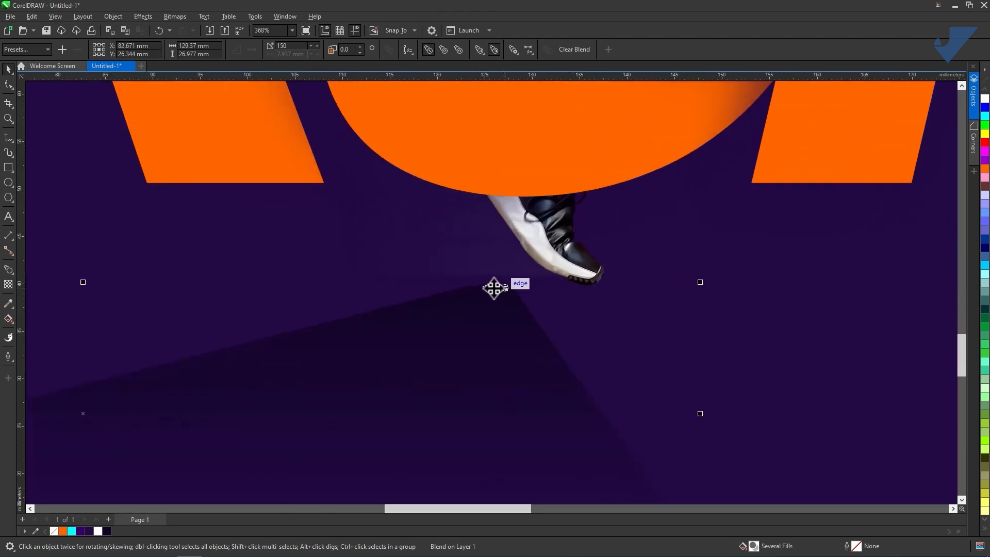
pyautogui.moveTo(497, 287); pyautogui.dragTo(592, 287)
pyautogui.scroll(-6, 592, 288)
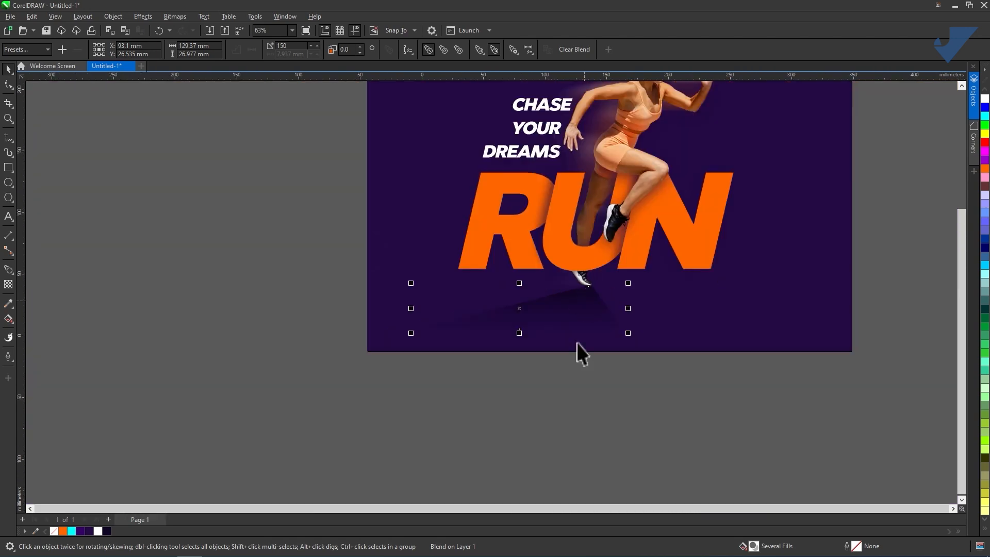
pyautogui.click(577, 346)
pyautogui.moveTo(655, 187); pyautogui.dragTo(526, 273)
# Flatten the ground shadow to about 14.8 mm high, keeping its tip at the runner's shoe
pyautogui.click(9, 119)
pyautogui.moveTo(286, 162); pyautogui.dragTo(671, 434)
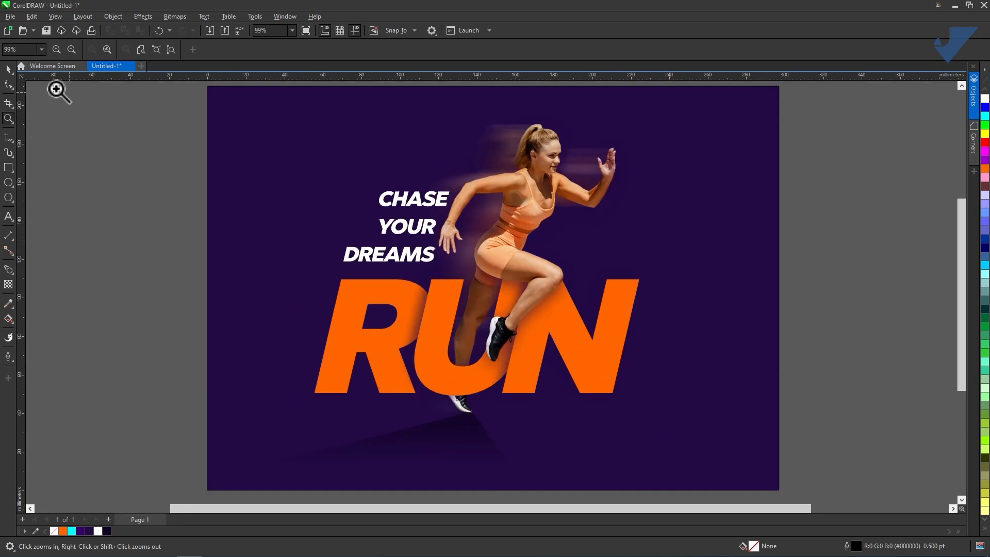
pyautogui.click(9, 68)
pyautogui.moveTo(196, 400); pyautogui.dragTo(611, 492)
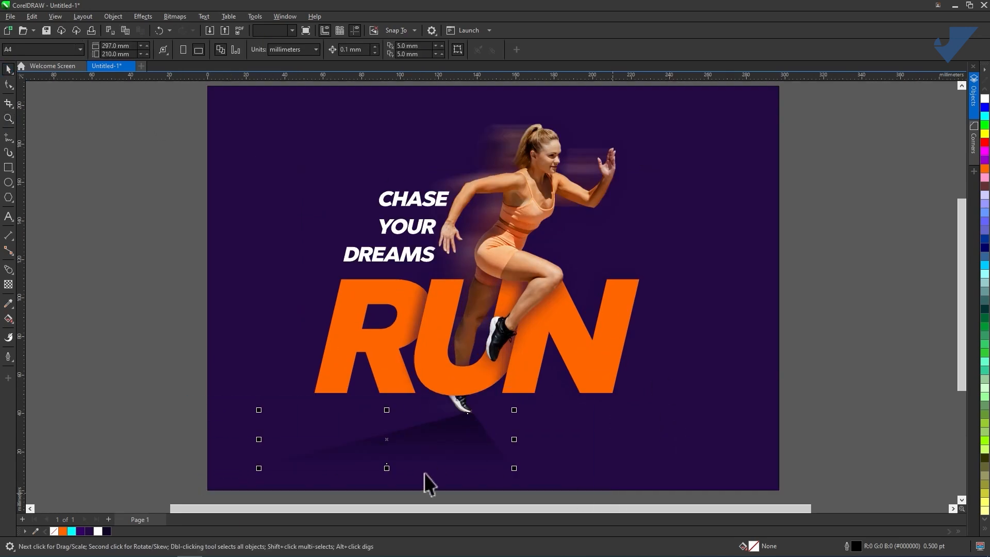
pyautogui.moveTo(387, 462); pyautogui.dragTo(384, 442)
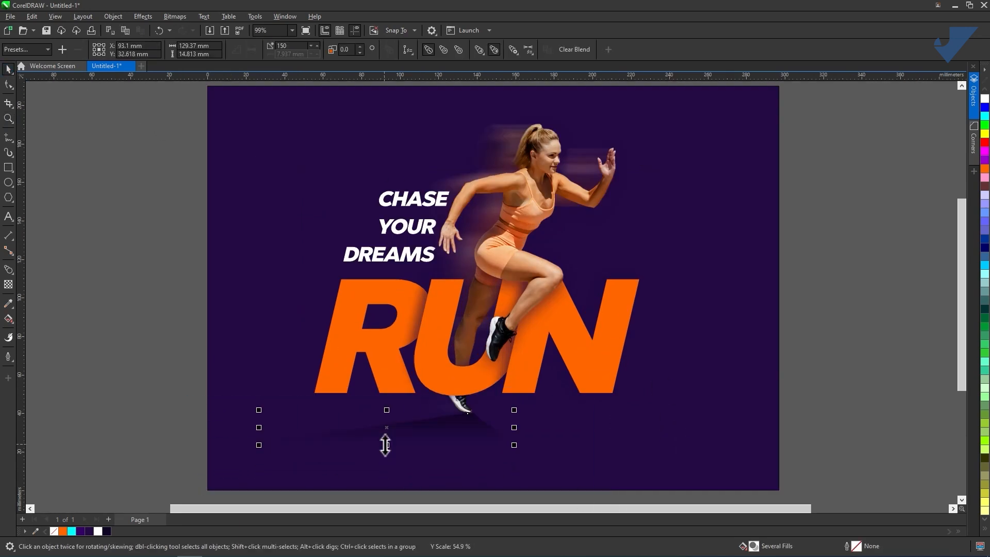
pyautogui.click(176, 377)
pyautogui.moveTo(579, 293); pyautogui.dragTo(560, 280)
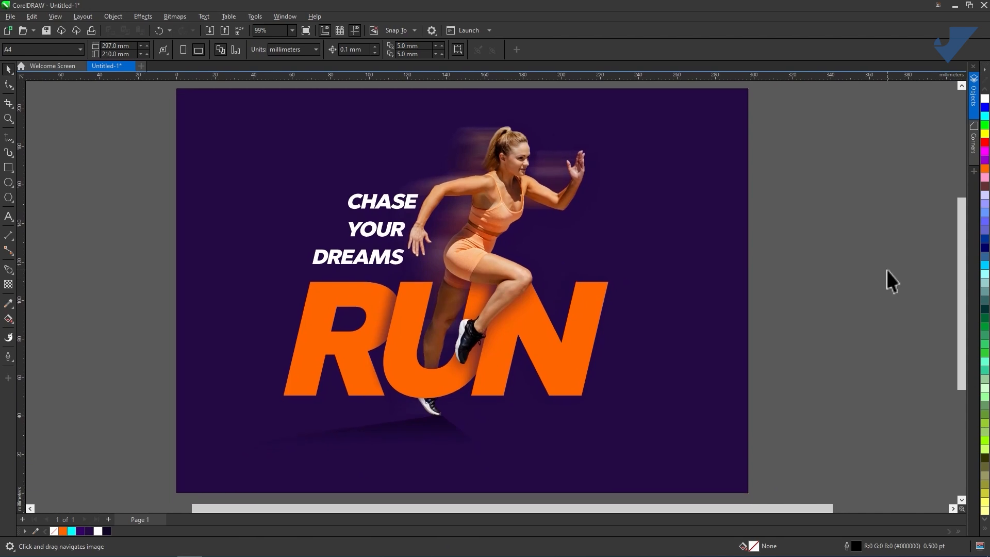